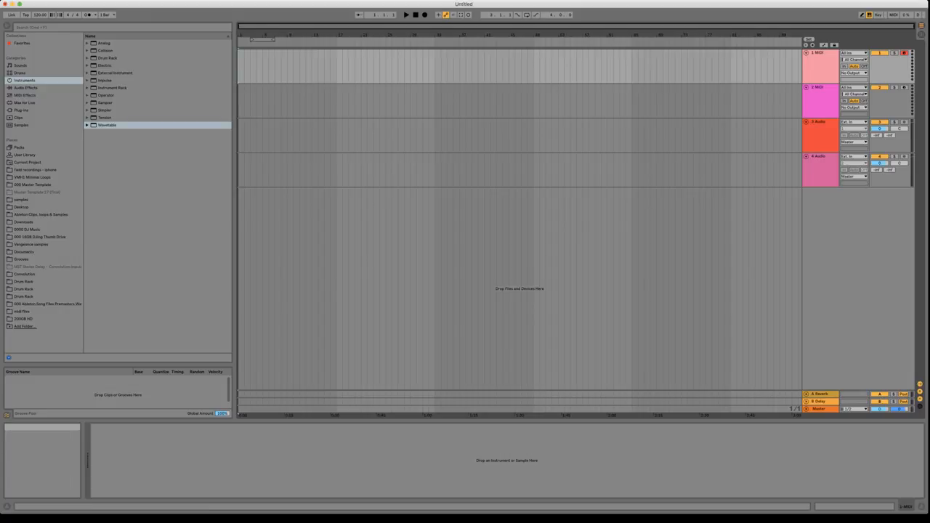
Step: Delete both MIDI tracks and insert a third audio track below the two existing audio tracks
left_click(821, 67)
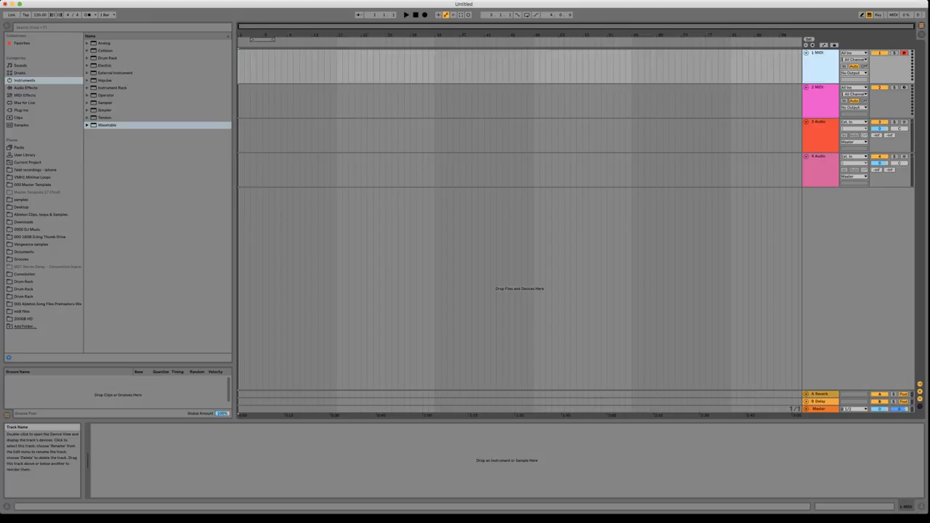
key("Delete")
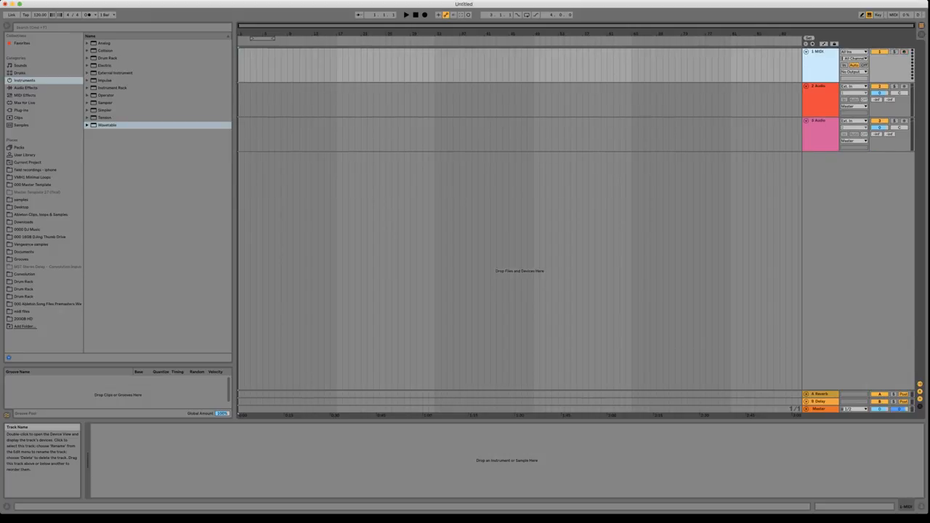
key("Delete")
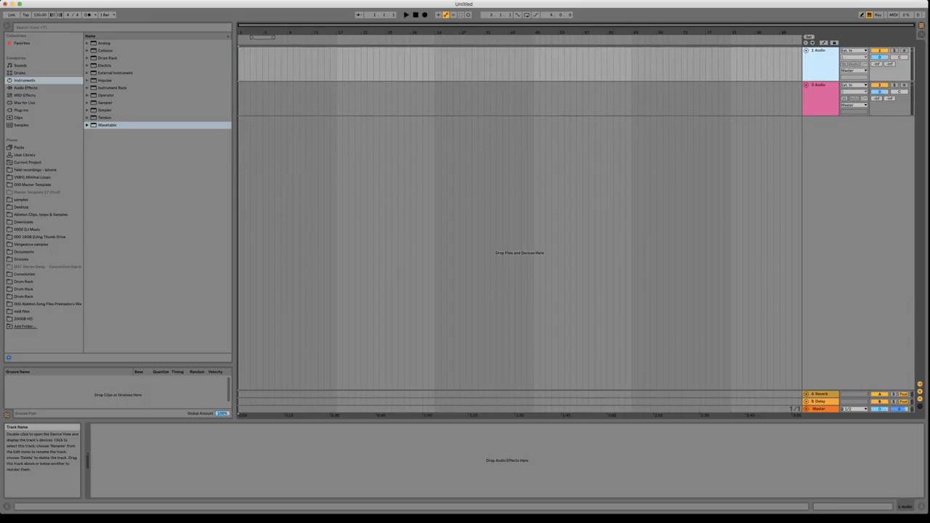
left_click(820, 94)
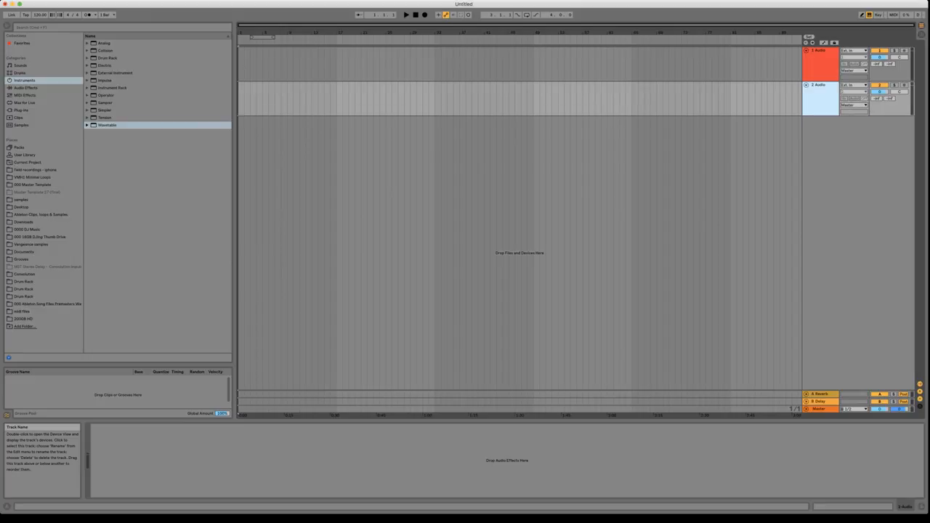
key("super+t")
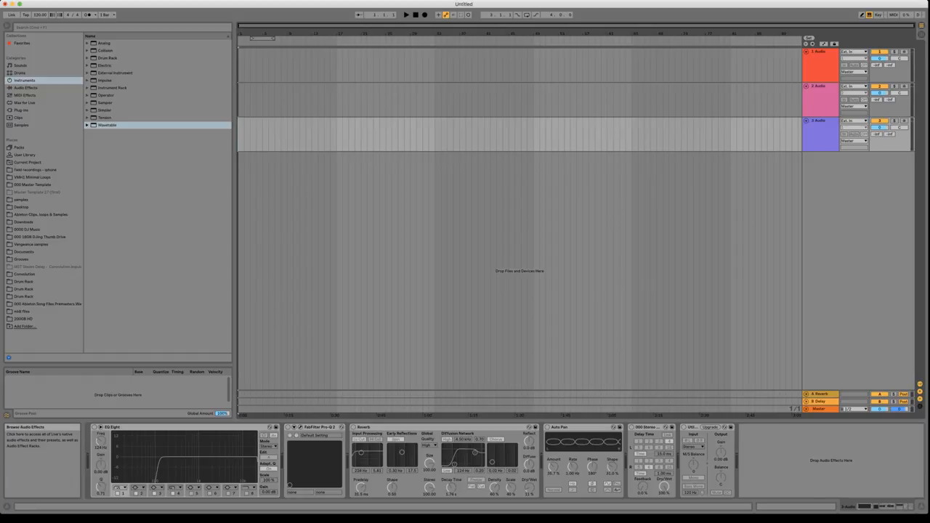
Step: Load EQ Three at the start of the third audio track's effect chain and duplicate it twice
left_click(26, 88)
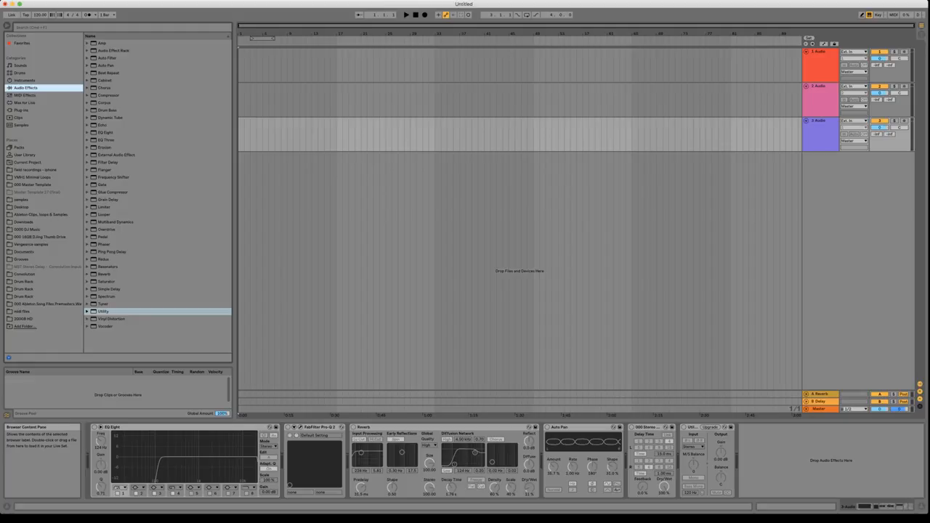
left_click(107, 140)
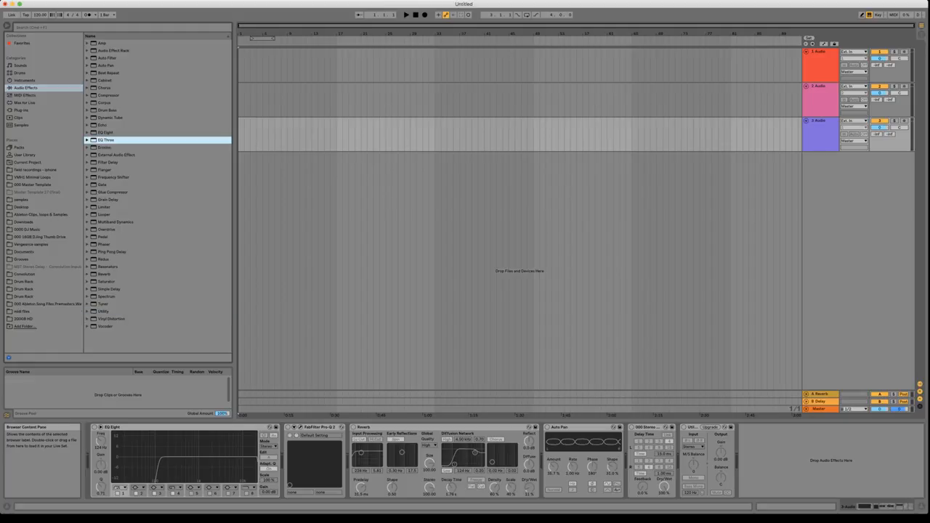
left_click_drag(107, 140, 119, 449)
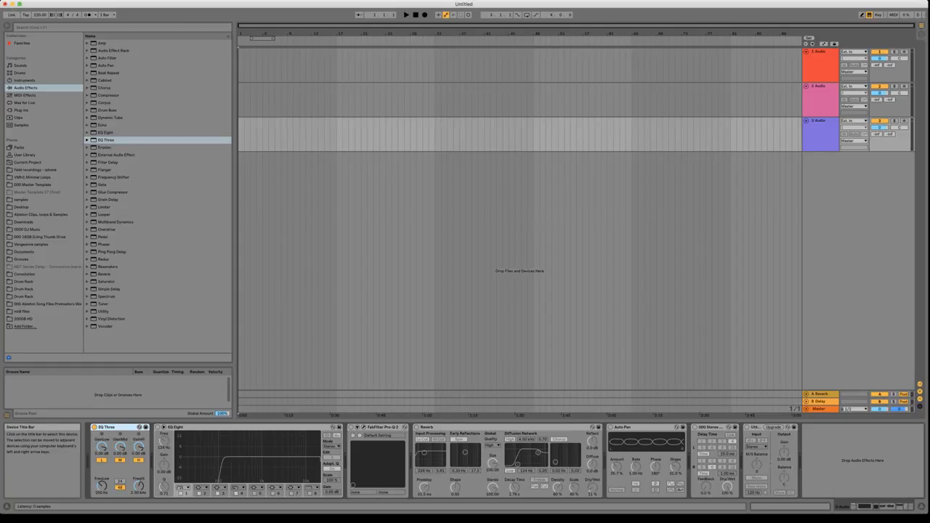
key("super+d")
key("super+d")
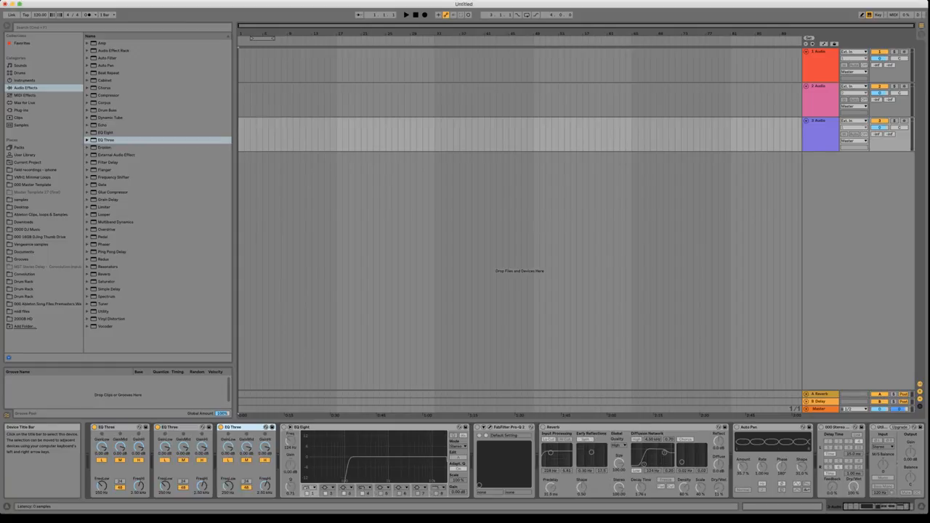
Step: Move one EQ Three copy to the second audio track and another to the first audio track
key("Left")
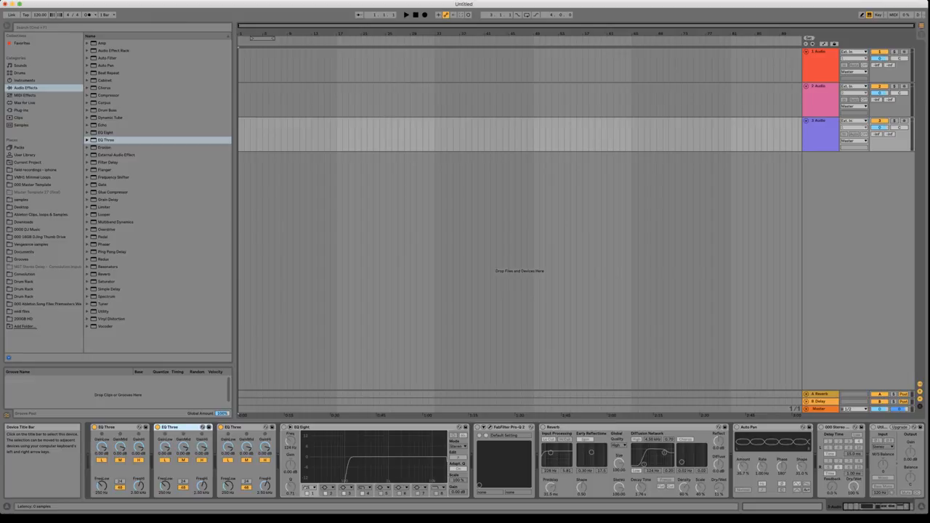
left_click(829, 88)
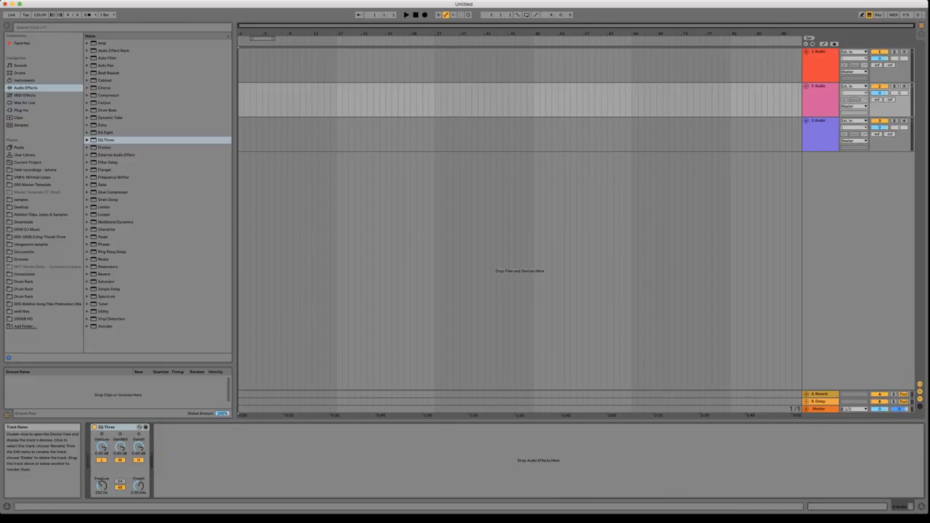
left_click(823, 54)
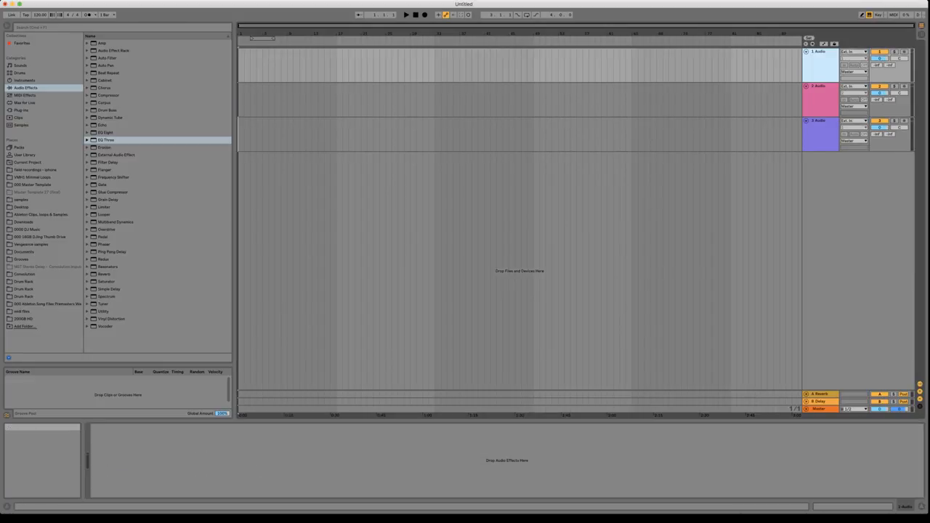
double_click(821, 55)
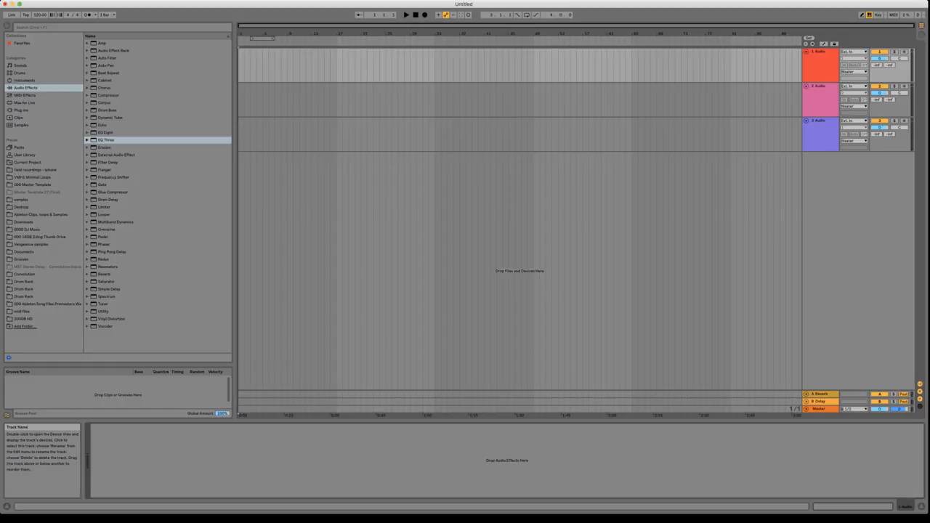
left_click(822, 122)
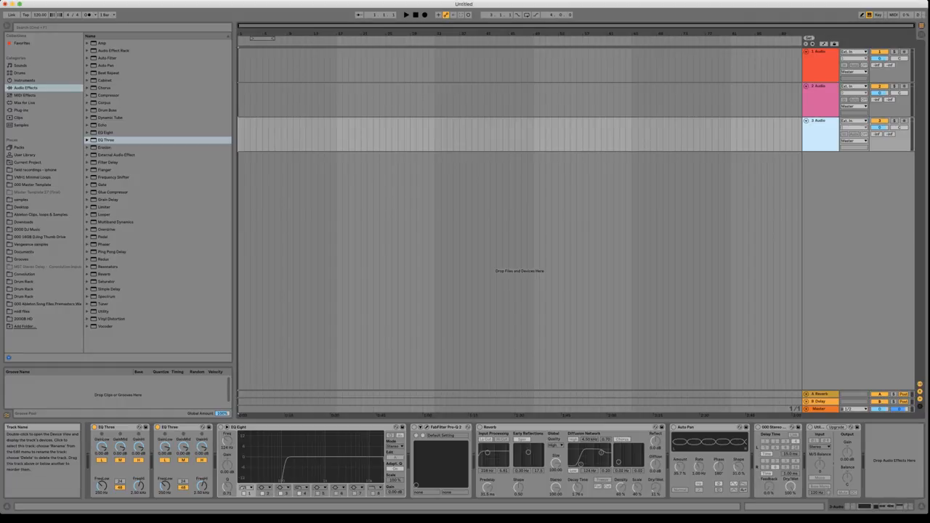
left_click(170, 427)
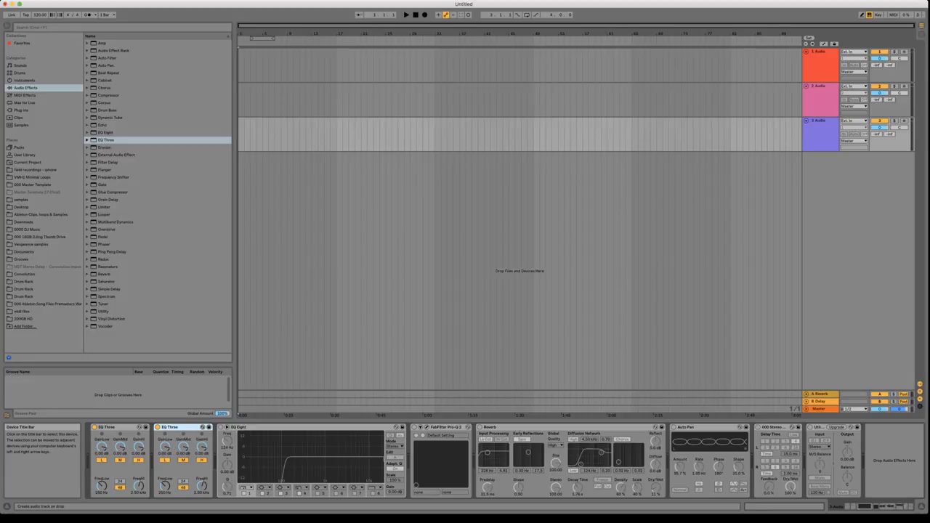
left_click(822, 53)
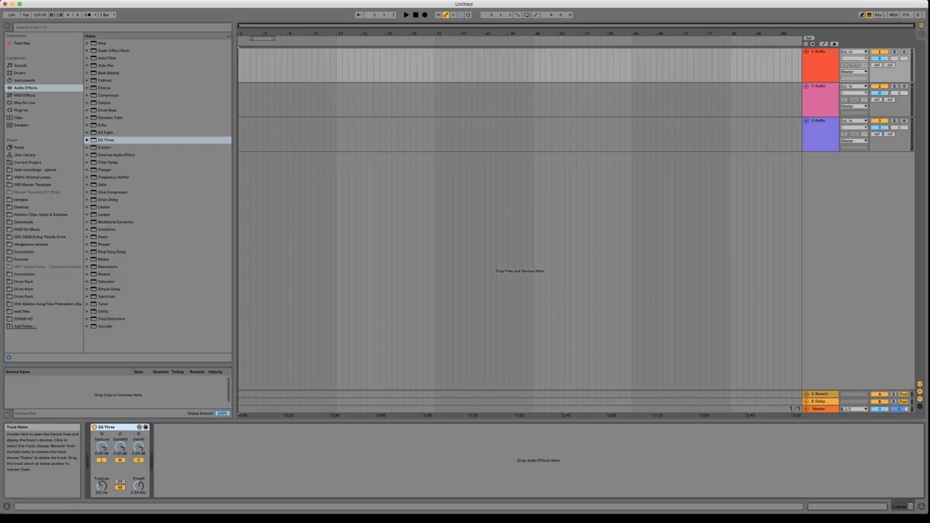
Step: Add an Auto Filter to the master track
left_click(819, 409)
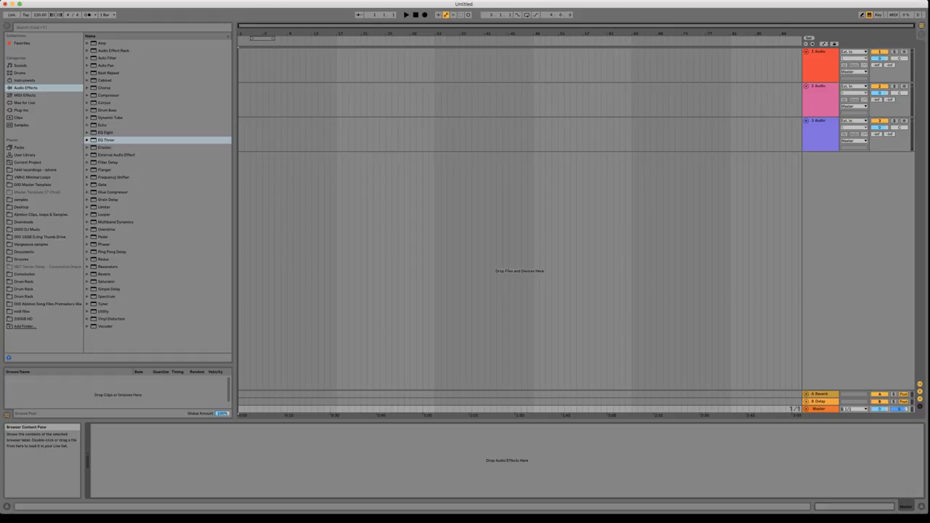
left_click(108, 58)
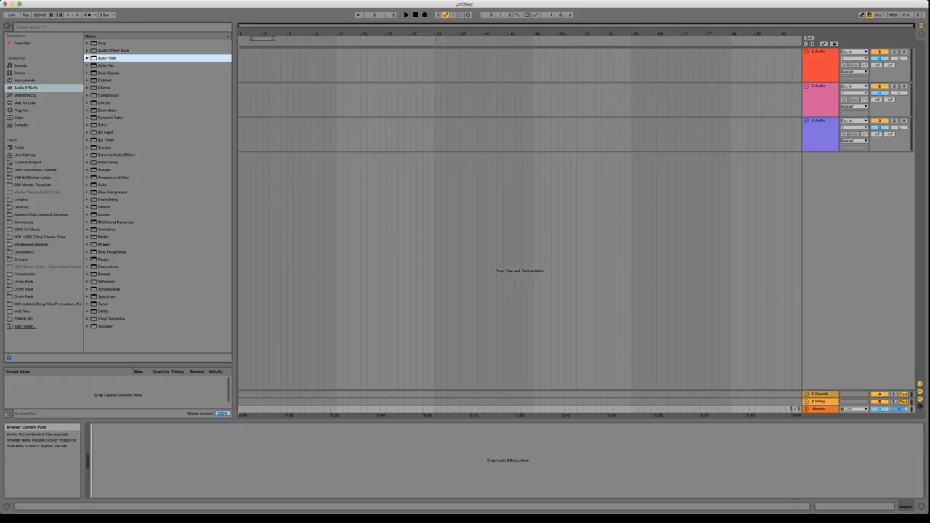
key("Return")
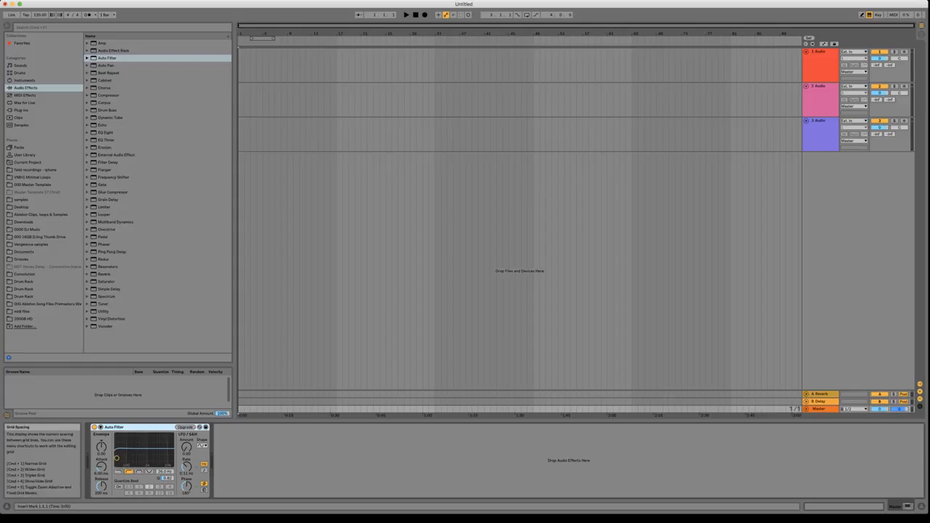
Step: Unfold the master track with automation lanes shown and switch off its Auto Filter
left_click(806, 409)
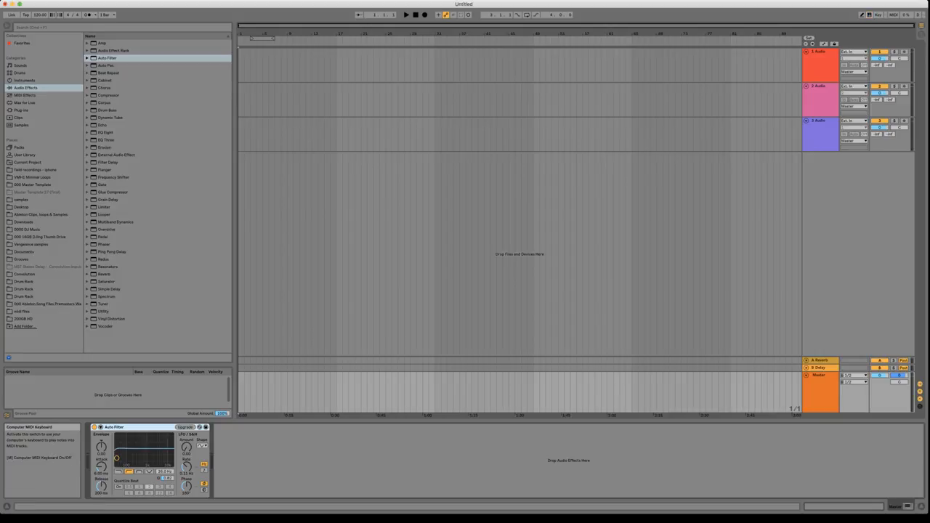
key("a")
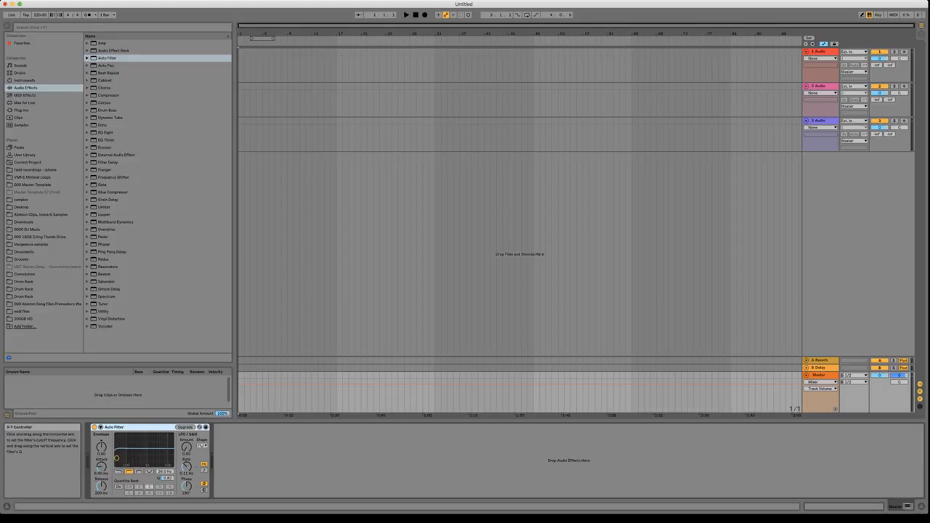
left_click(94, 426)
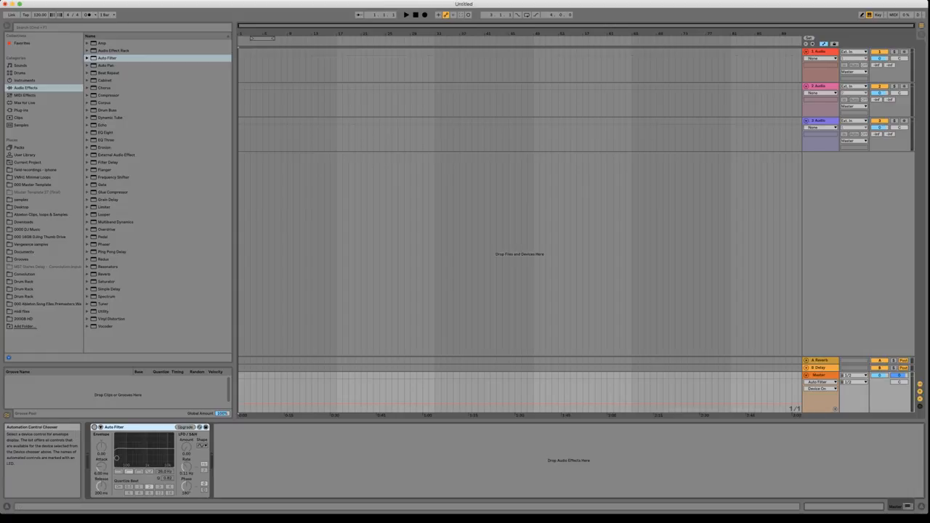
Step: Import the three songs one after another onto a new fourth audio track and shift them to the start of the arrangement
left_click(818, 52)
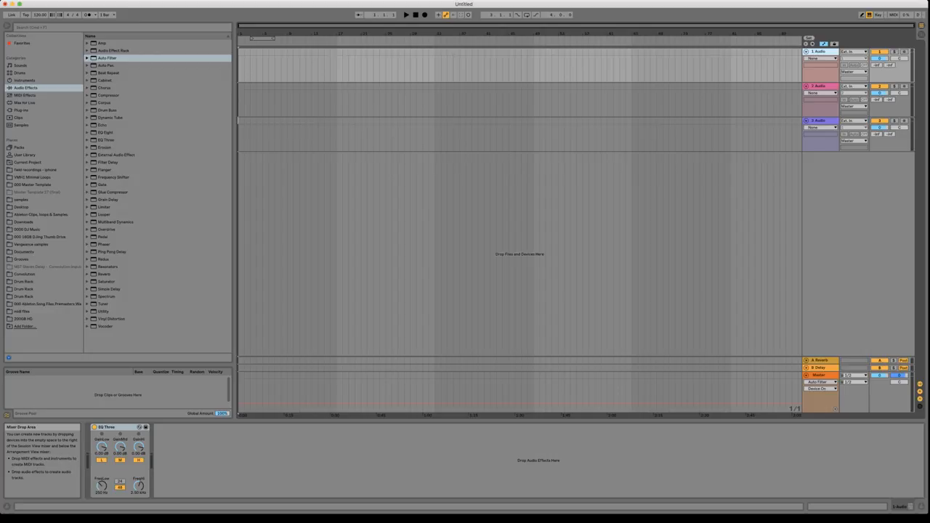
left_click_drag(927, 254, 349, 218)
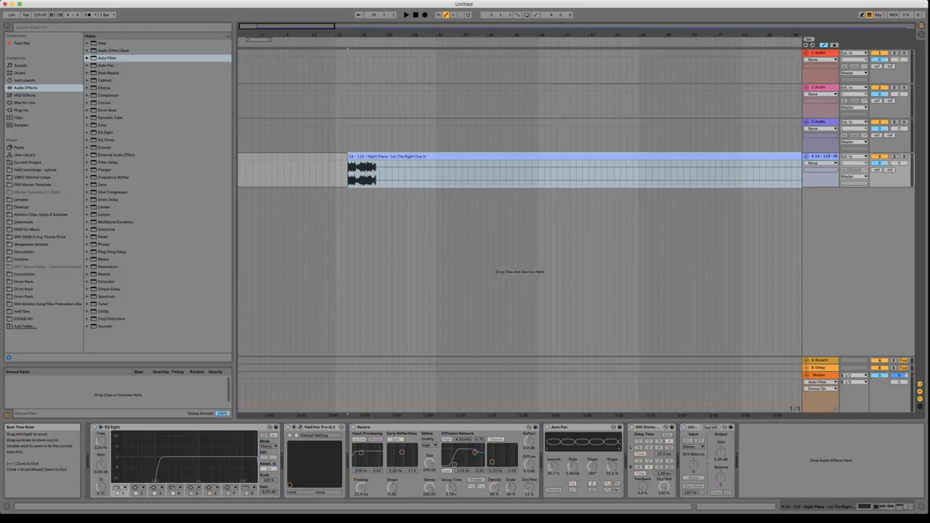
left_click_drag(348, 35, 348, 18)
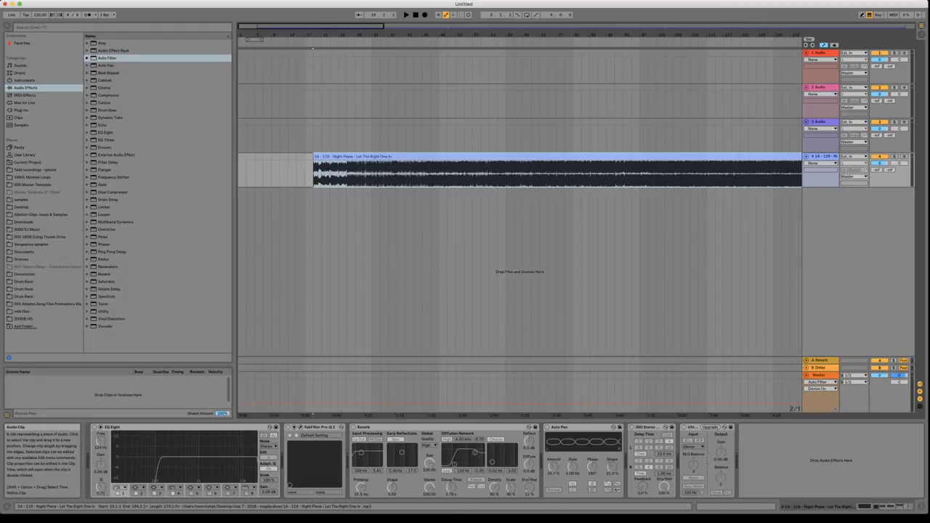
left_click_drag(348, 156, 274, 156)
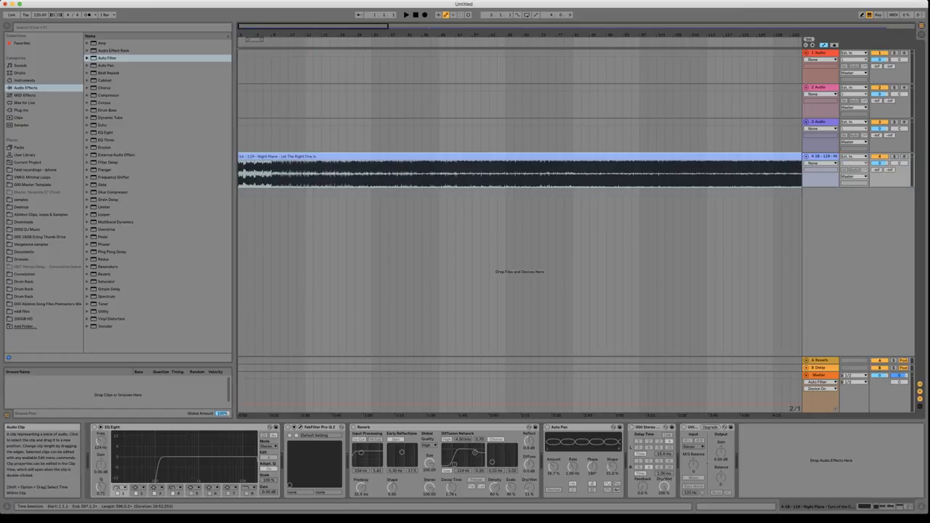
left_click_drag(298, 35, 298, 7)
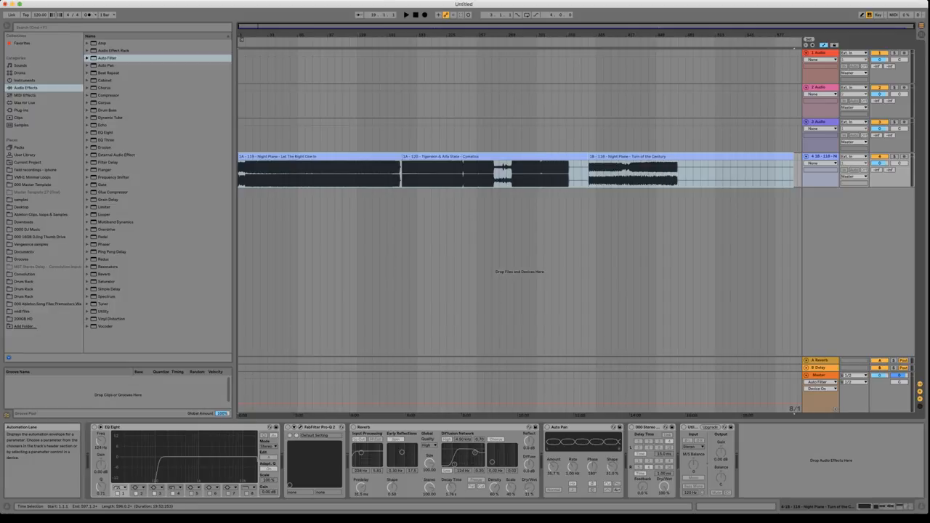
Step: Move the "Turn of the Century" clip to the start of the first audio track
mouse_move(298, 156)
left_mouse_down()
mouse_move(297, 53)
mouse_move(297, 156)
left_mouse_up()
left_click(313, 211)
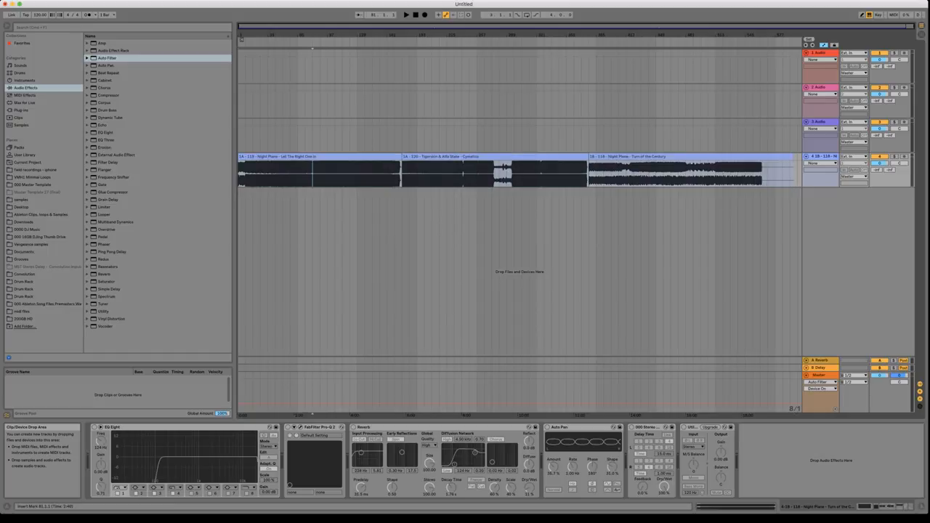
left_click(313, 156)
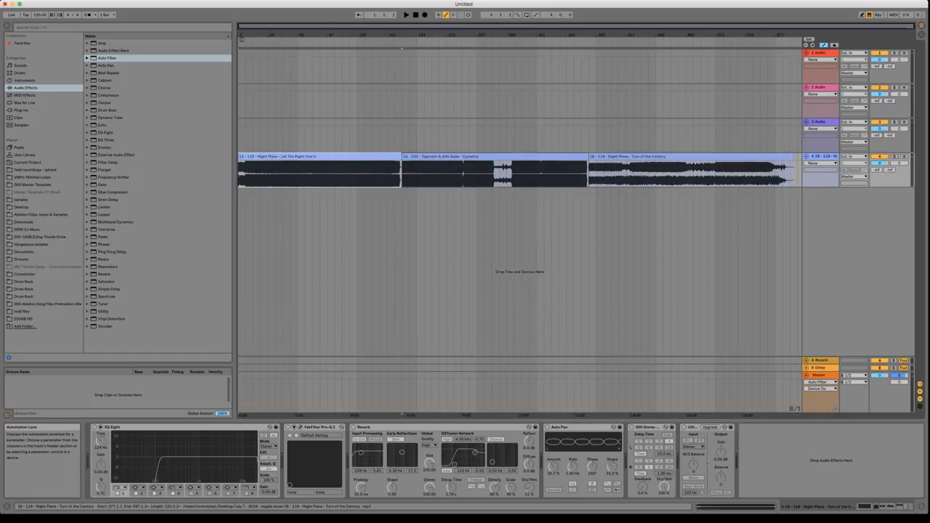
left_click(639, 156)
left_click_drag(639, 163, 289, 59)
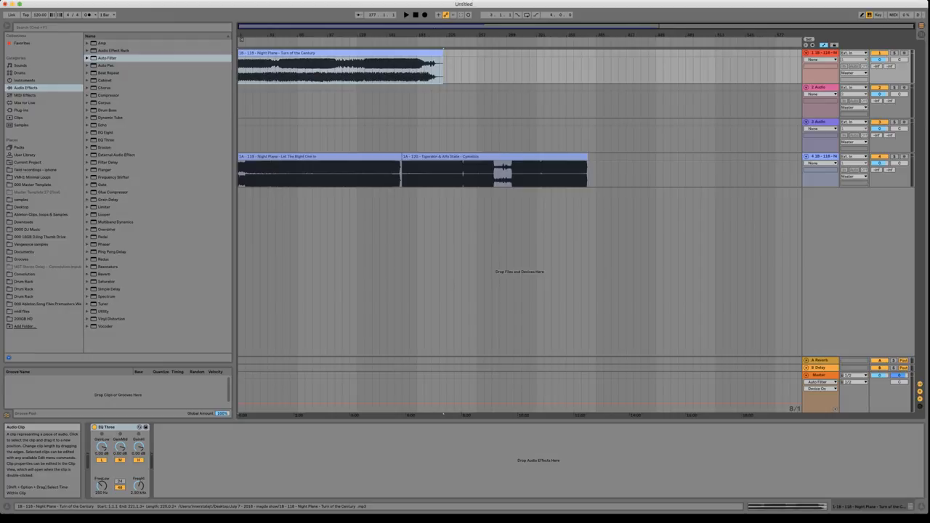
Step: Place "Let The Right One In" on the second track near the first song's end, and "Cymatics" on the first track following it
double_click(289, 54)
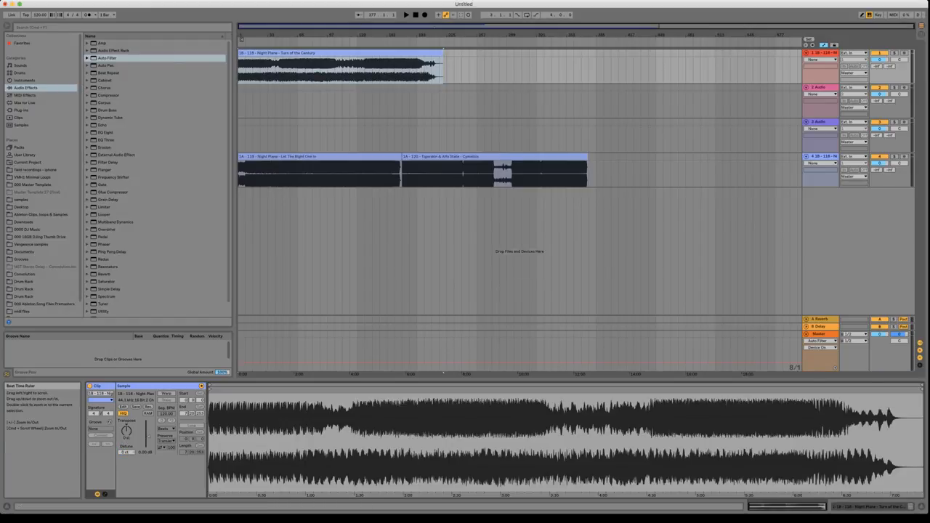
left_click(242, 39)
left_click(290, 53)
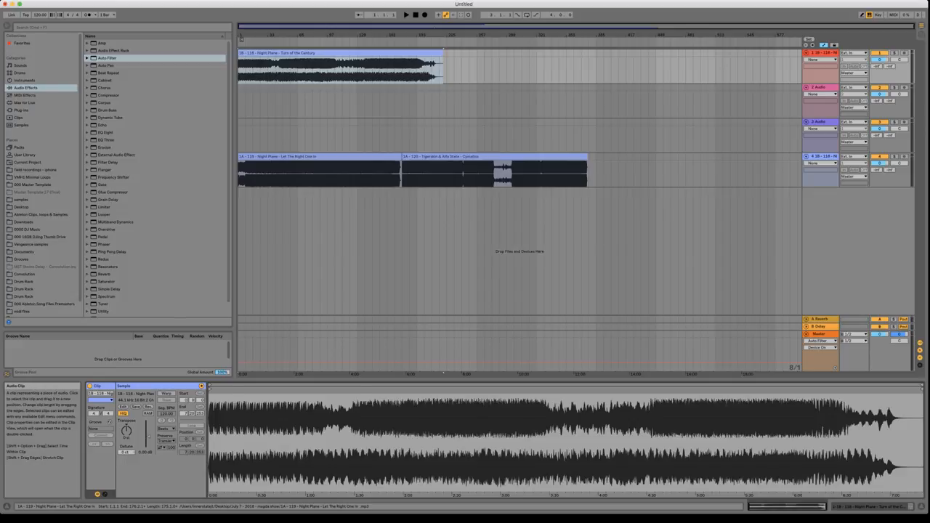
mouse_move(290, 157)
left_mouse_down()
mouse_move(305, 122)
mouse_move(365, 88)
mouse_move(491, 88)
left_mouse_up()
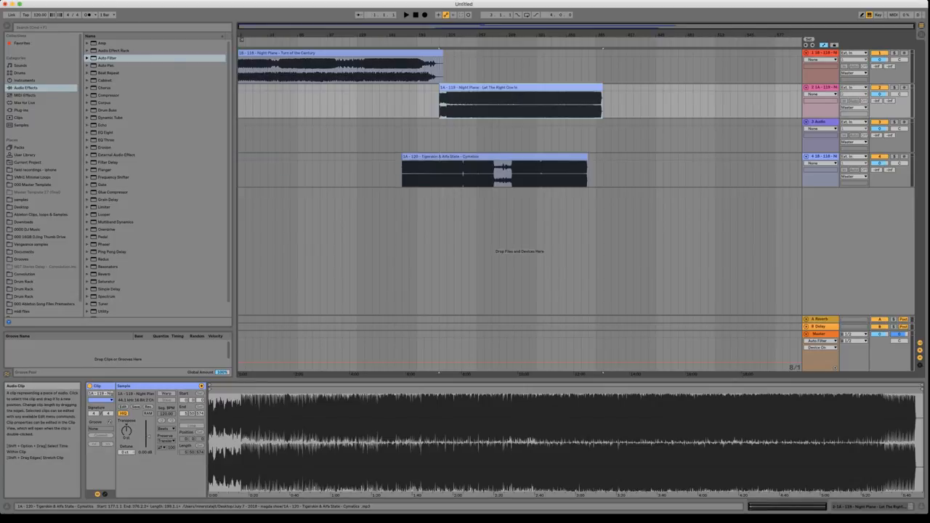
mouse_move(464, 156)
left_mouse_down()
mouse_move(518, 122)
mouse_move(628, 88)
mouse_move(690, 54)
mouse_move(673, 54)
left_mouse_up()
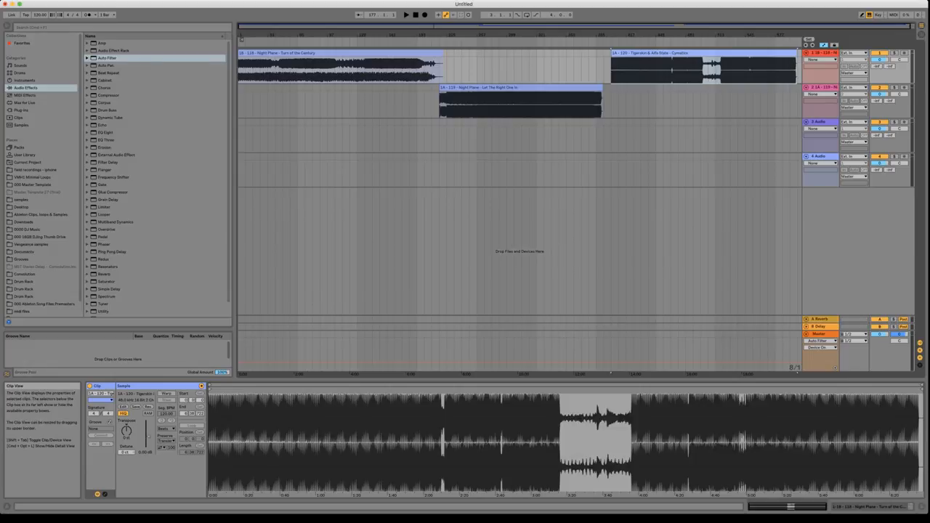
Step: Turn on warping for the "Cymatics" clip
left_click(167, 394)
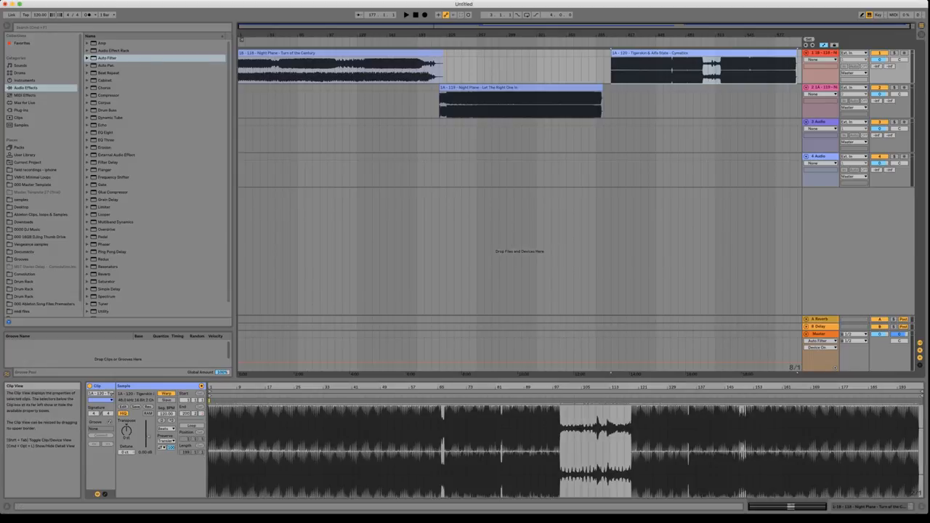
Step: Add a warp marker on the first kick of the "Cymatics" clip and delete the default warp marker before it
left_click_drag(212, 387, 211, 485)
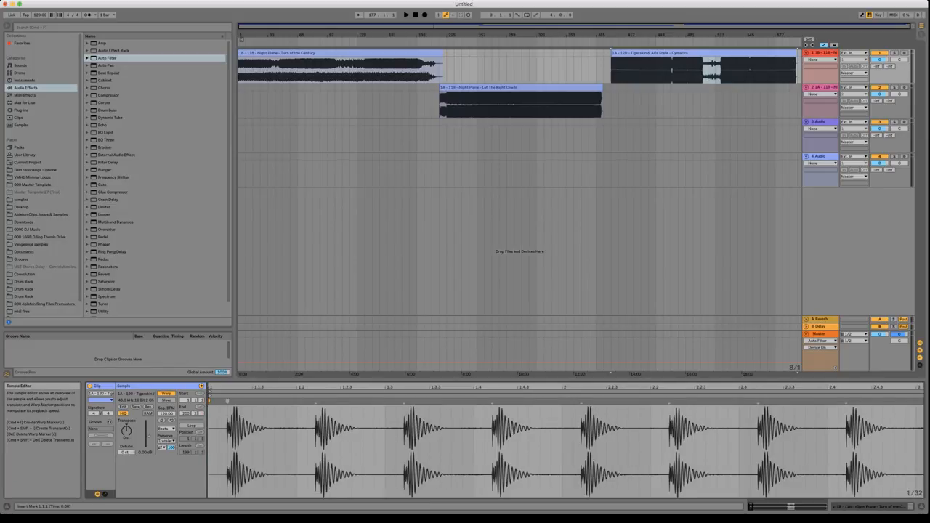
double_click(227, 401)
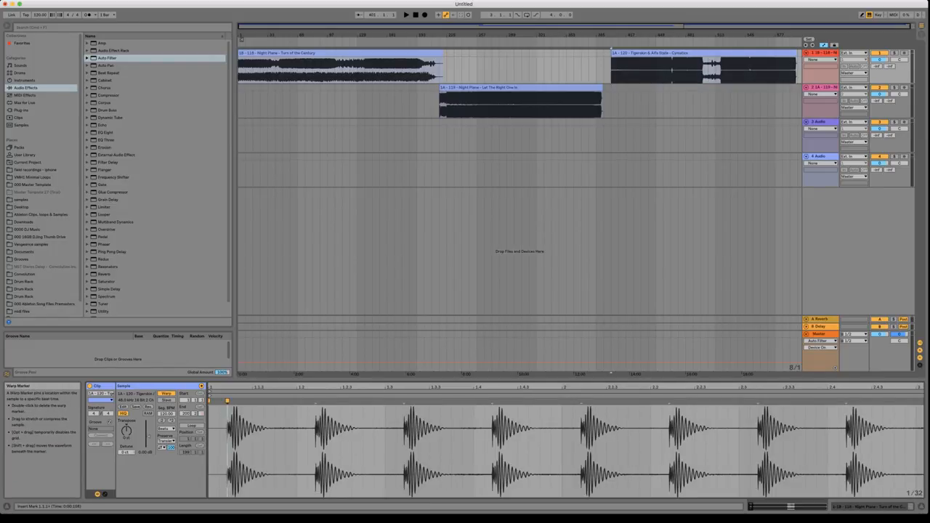
double_click(209, 401)
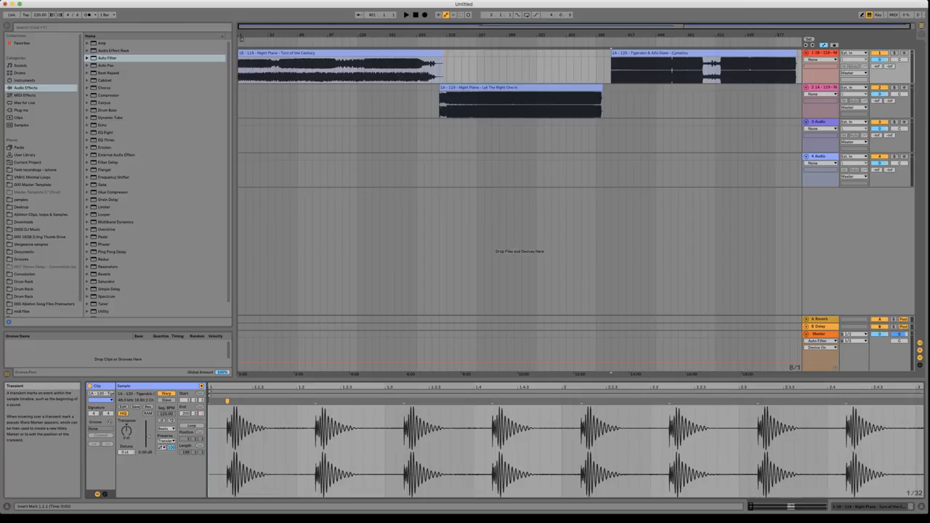
Step: Set 1.1.1 at the warp marker on the "Cymatics" clip's first kick and move the loop start to that point
left_click_drag(224, 388, 224, 443)
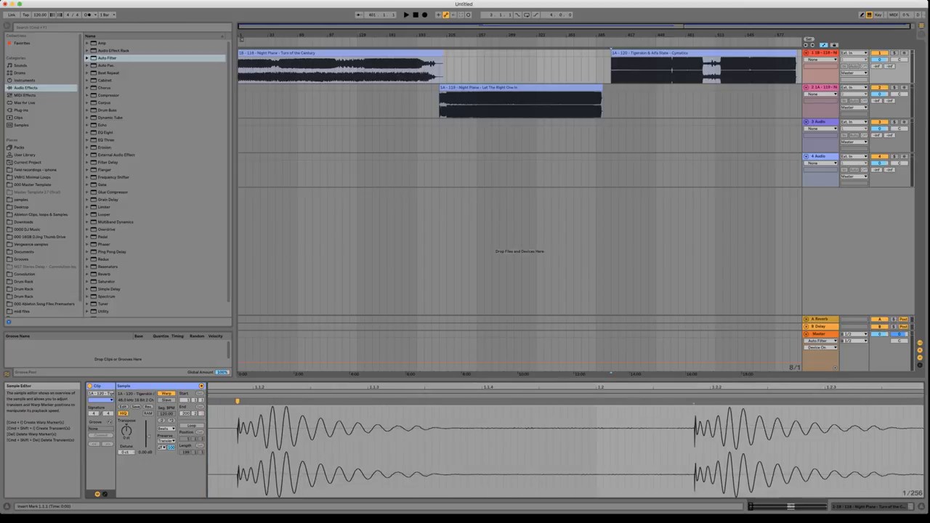
left_click_drag(287, 387, 287, 361)
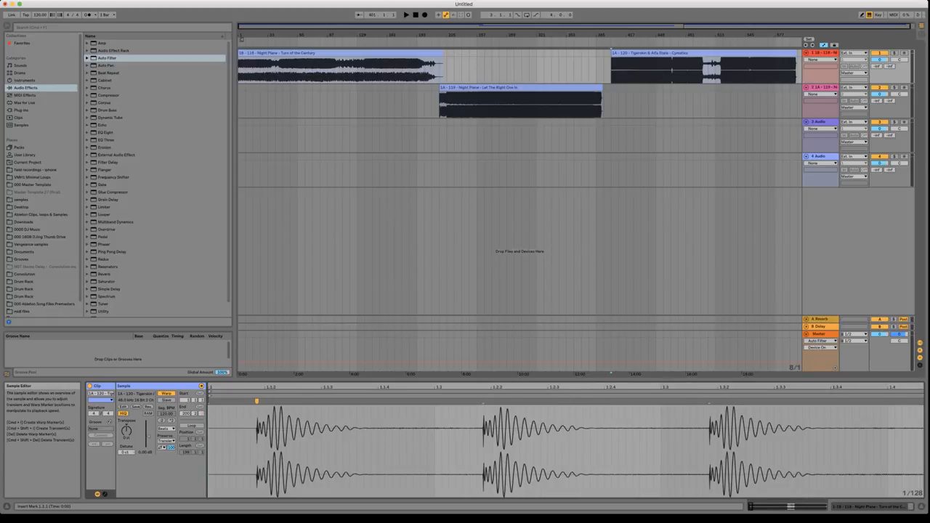
left_click(256, 401)
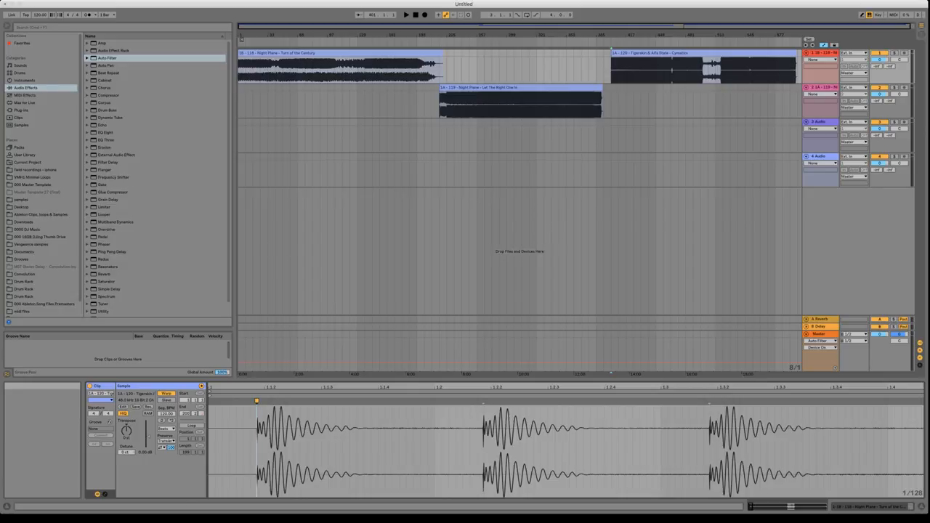
left_click(291, 291)
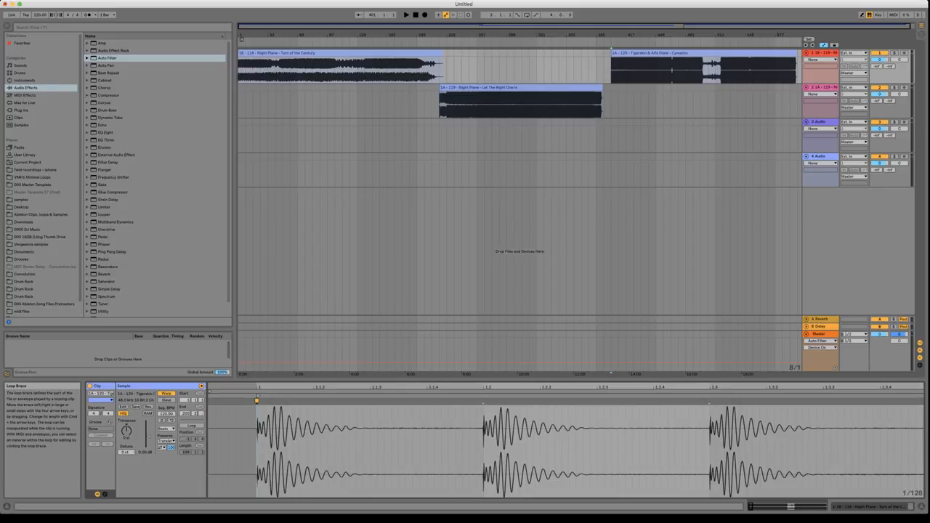
left_click_drag(210, 392, 258, 392)
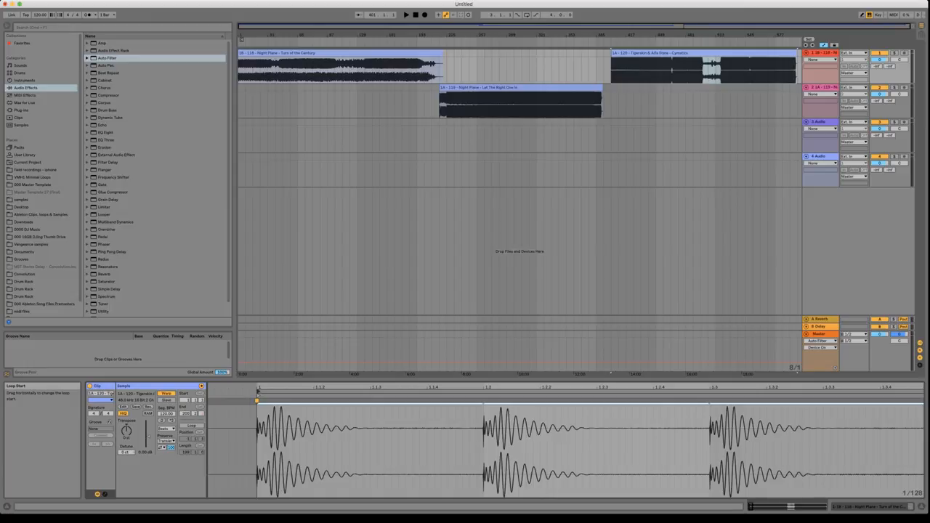
Step: Set the project tempo to 121 BPM
left_click_drag(372, 387, 372, 353)
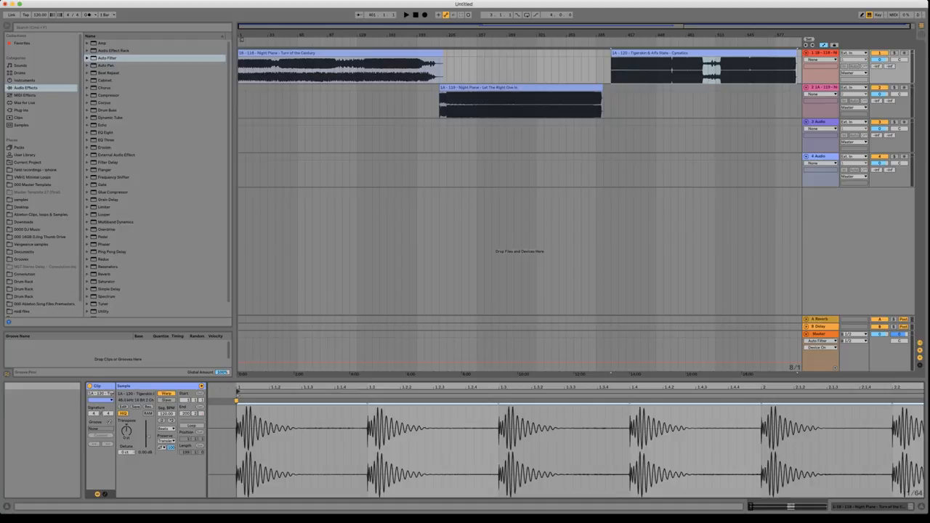
left_click(40, 14)
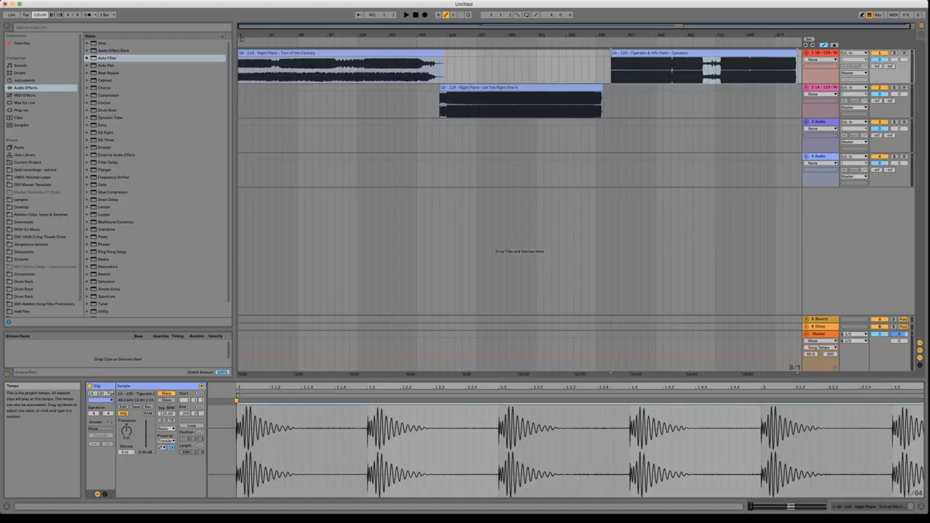
left_click_drag(40, 15, 40, 12)
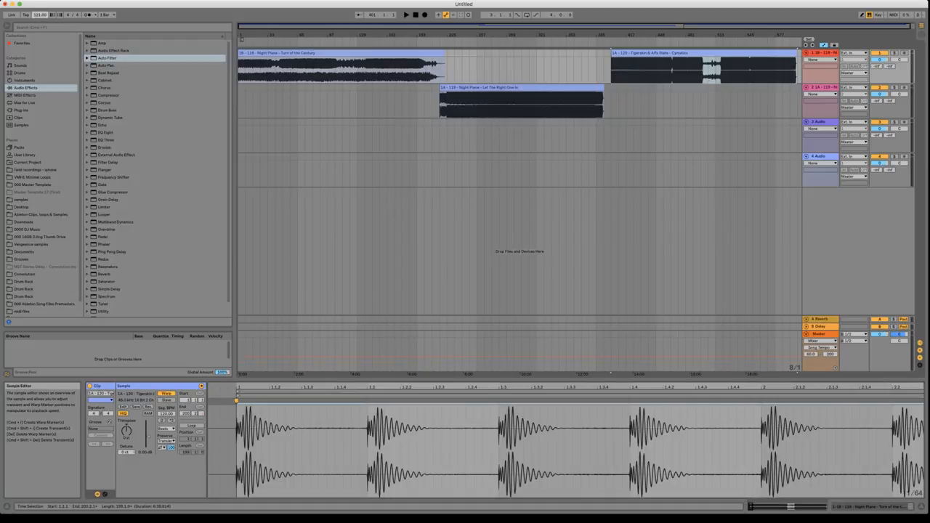
Step: Examine how closely the kick at bar 67 of the "Cymatics" clip lines up with the grid
left_click_drag(567, 450, 566, 385)
left_click_drag(713, 388, 713, 494)
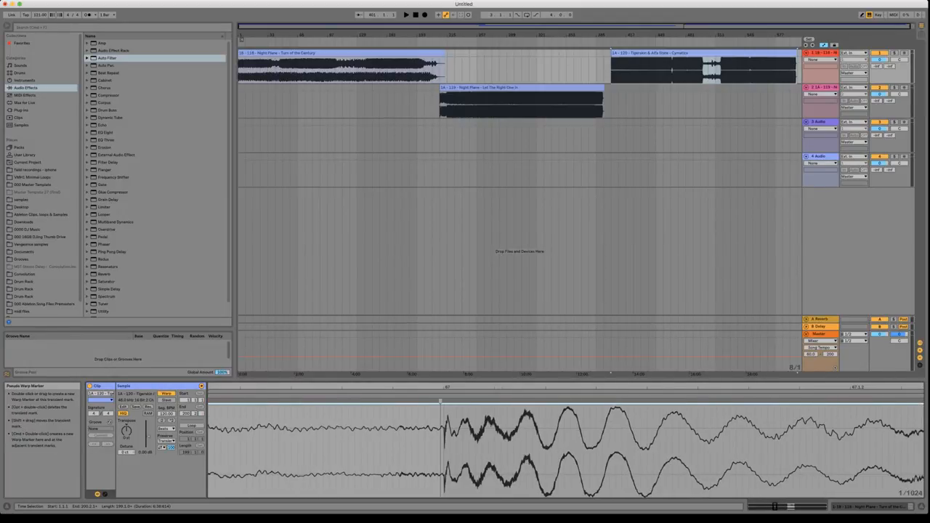
left_click_drag(441, 401, 443, 401)
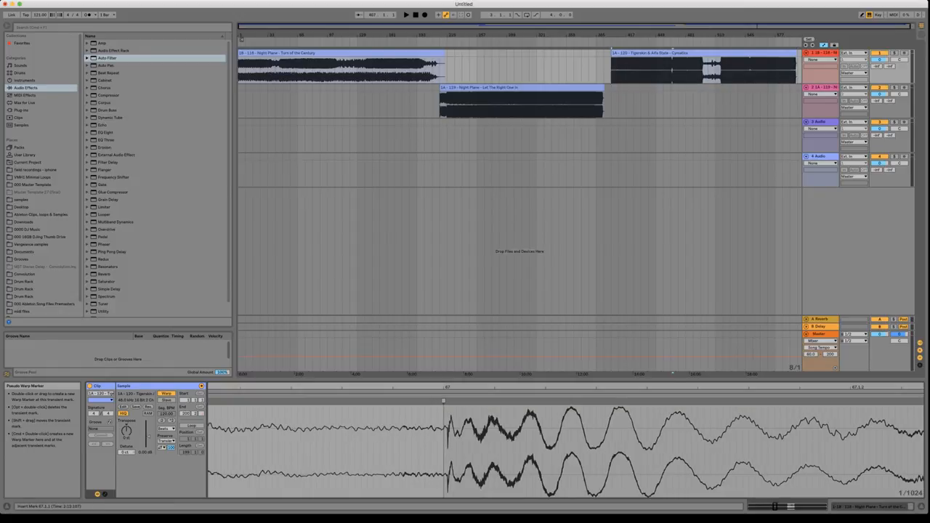
left_click_drag(463, 469, 449, 392)
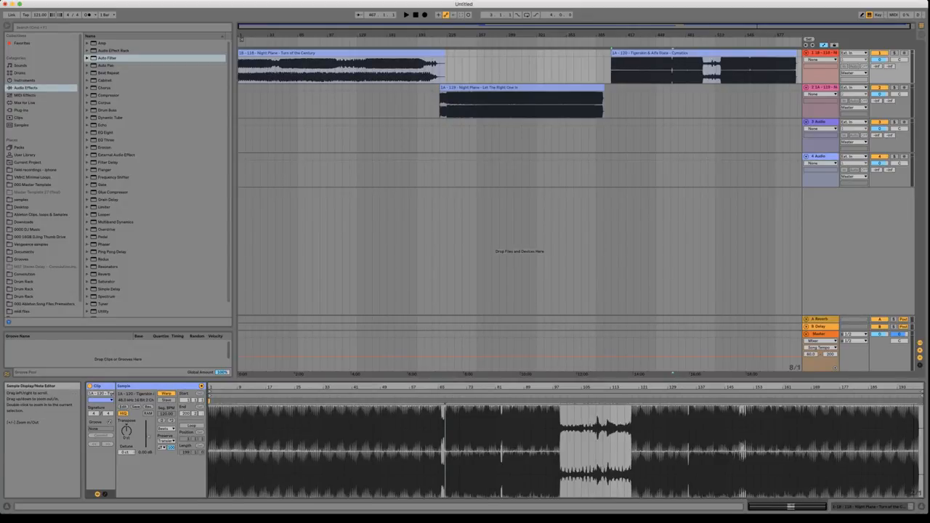
Step: Add a warp marker aligning the kick at 197.2 near the end of "Cymatics" to the grid, and save the clip's default settings
left_click_drag(915, 421, 516, 485)
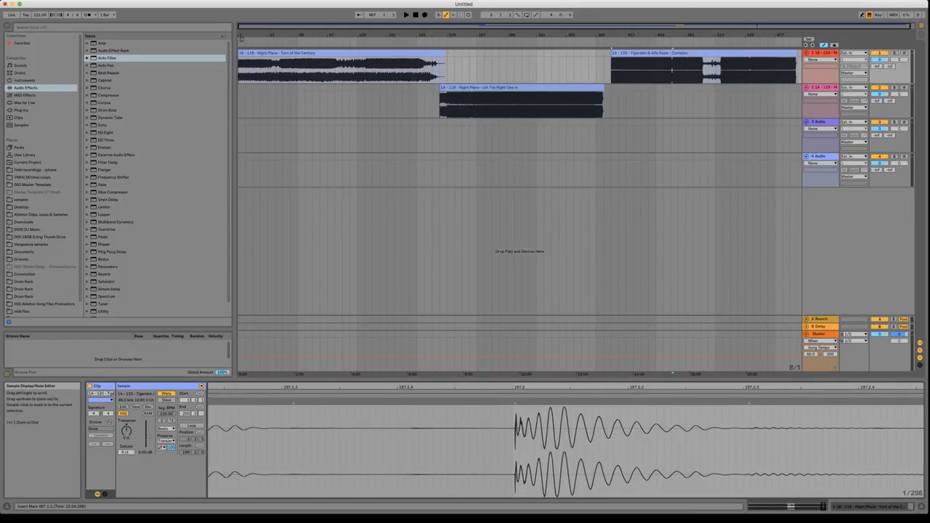
left_click_drag(515, 405, 513, 405)
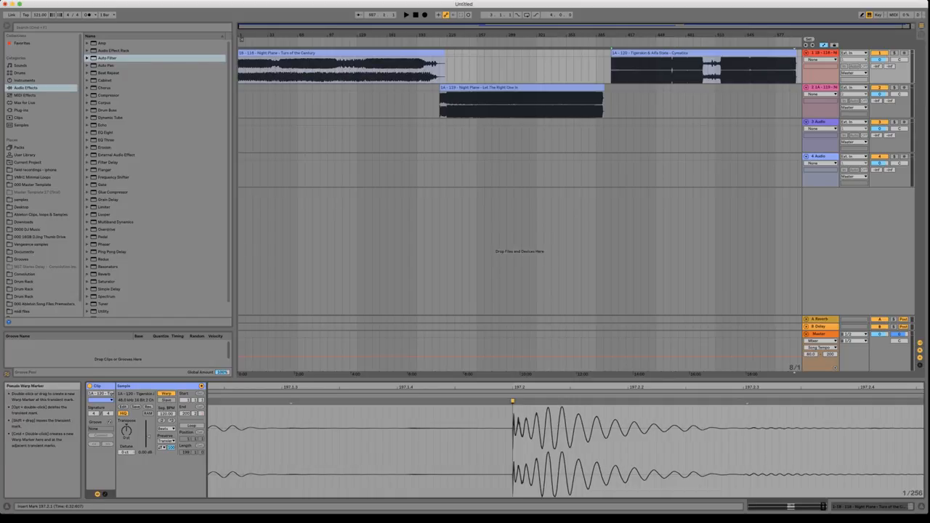
left_click(136, 407)
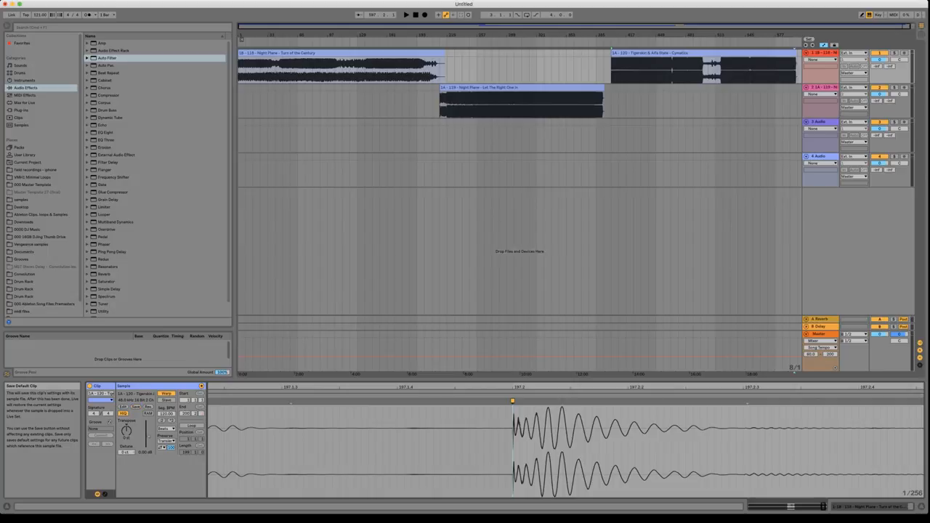
Step: Play "Turn of the Century" from the start with the metronome on, and stop back at the beginning
left_click(340, 53)
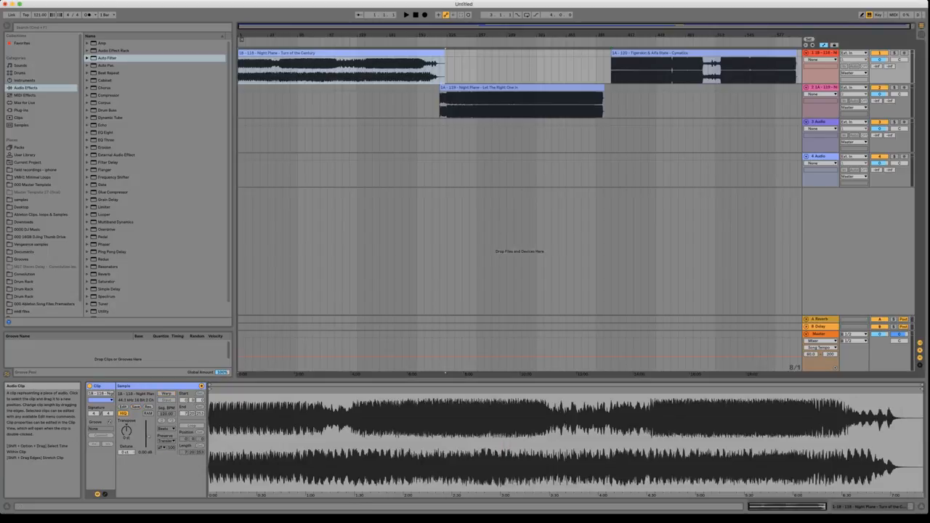
left_click(416, 14)
left_click(87, 15)
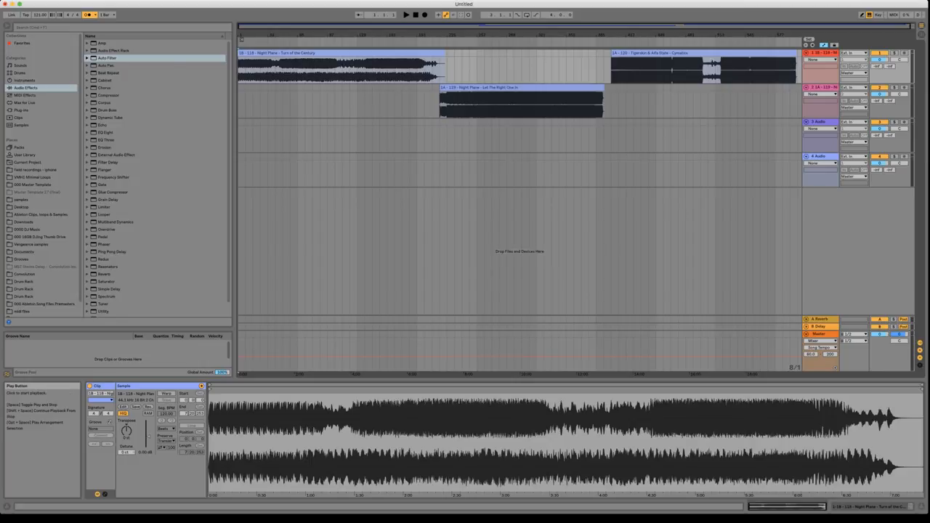
left_click(405, 14)
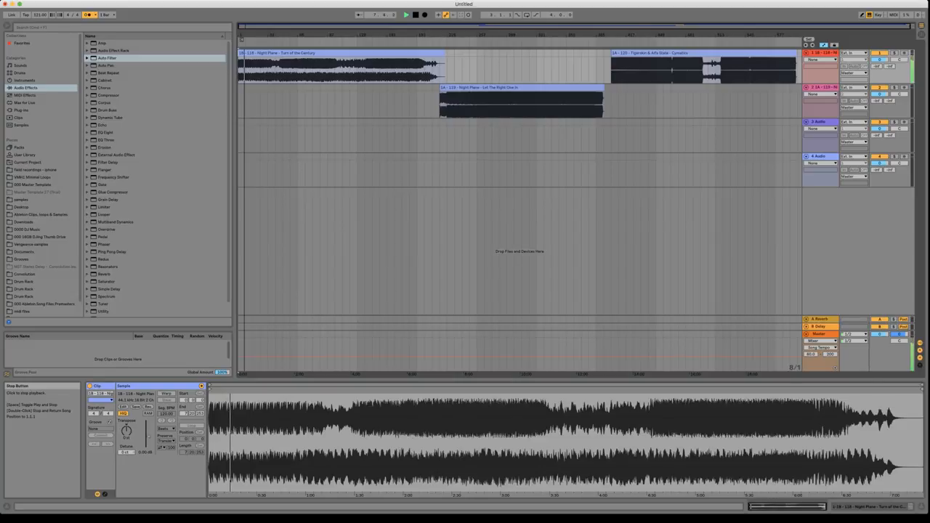
double_click(416, 15)
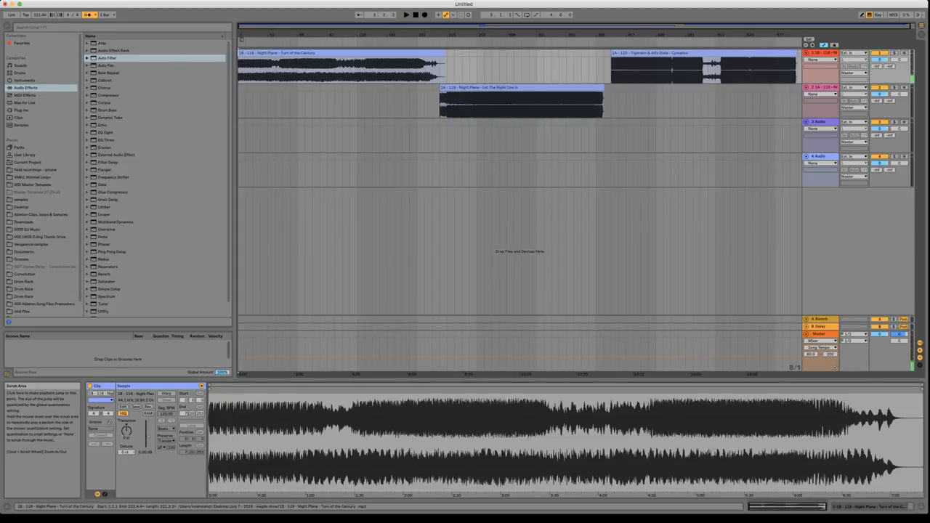
Step: Compare the sample displays of the unwarped "Let The Right One In" clip and the warped "Cymatics" clip
left_click(444, 55)
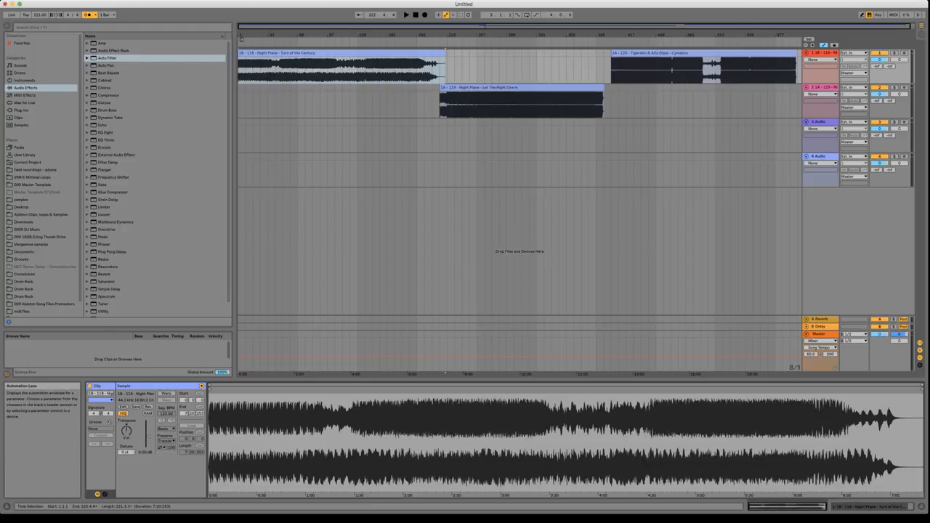
left_click(482, 87)
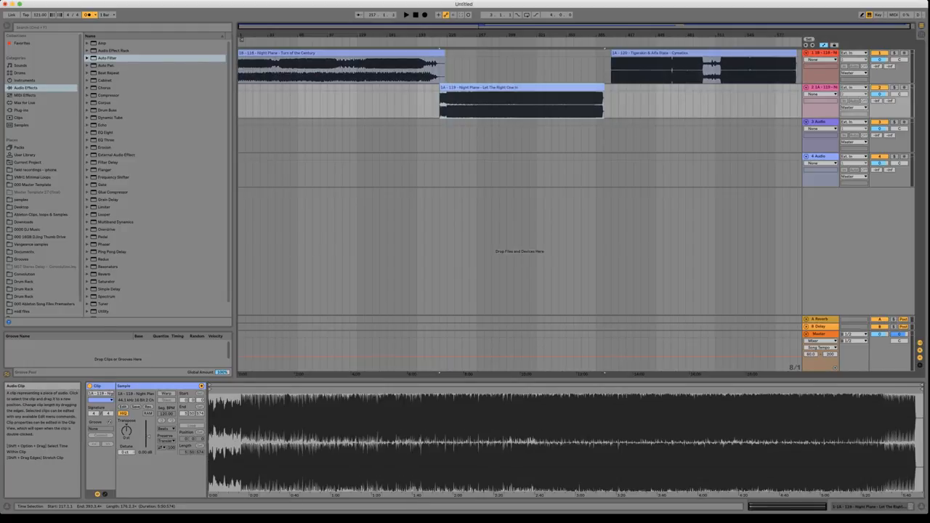
left_click(654, 53)
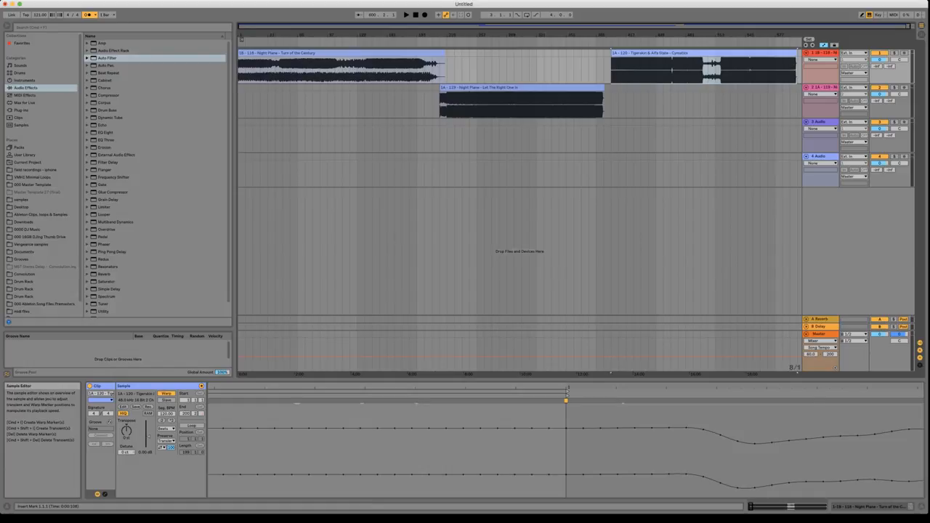
double_click(567, 393)
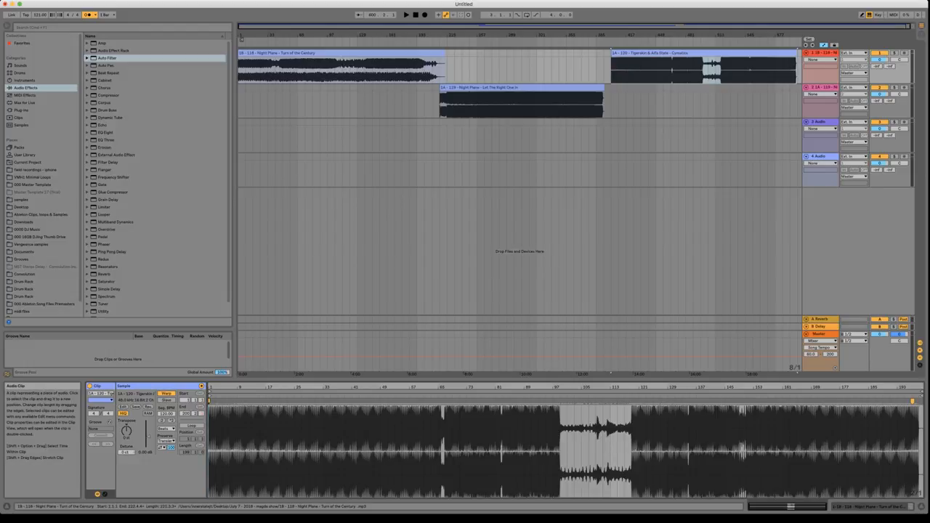
Step: Turn on warping for "Turn of the Century" and add a warp marker near 54.3.2, shifting the waveform so its transient meets the marker
left_click(342, 53)
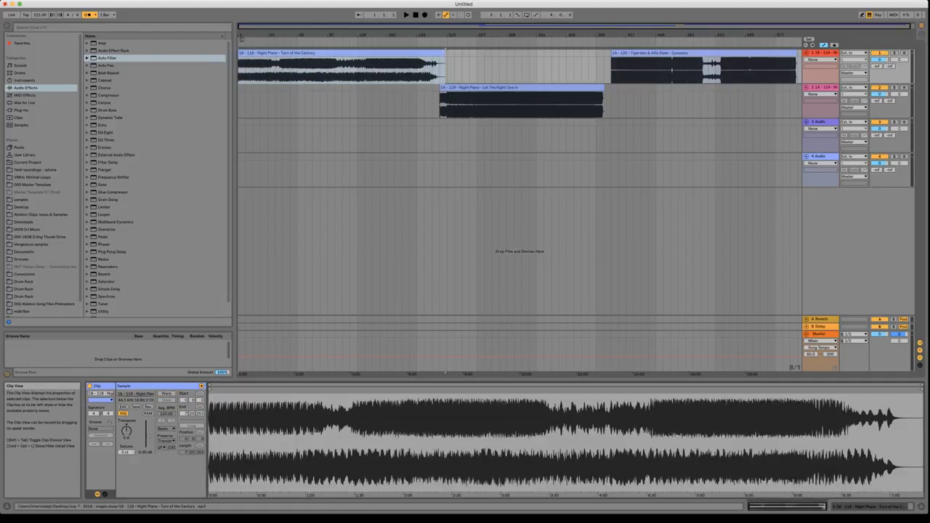
left_click(167, 393)
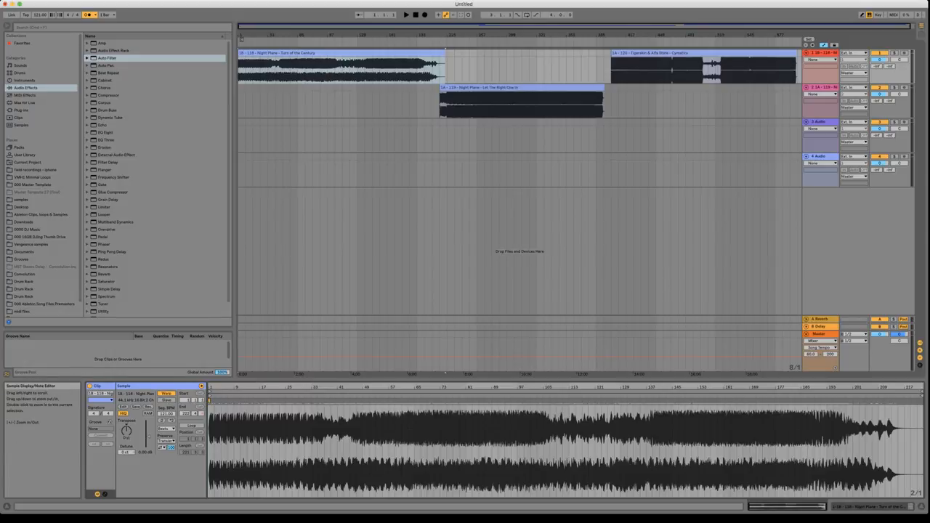
mouse_move(212, 387)
left_mouse_down()
mouse_move(212, 487)
mouse_move(212, 399)
left_mouse_up()
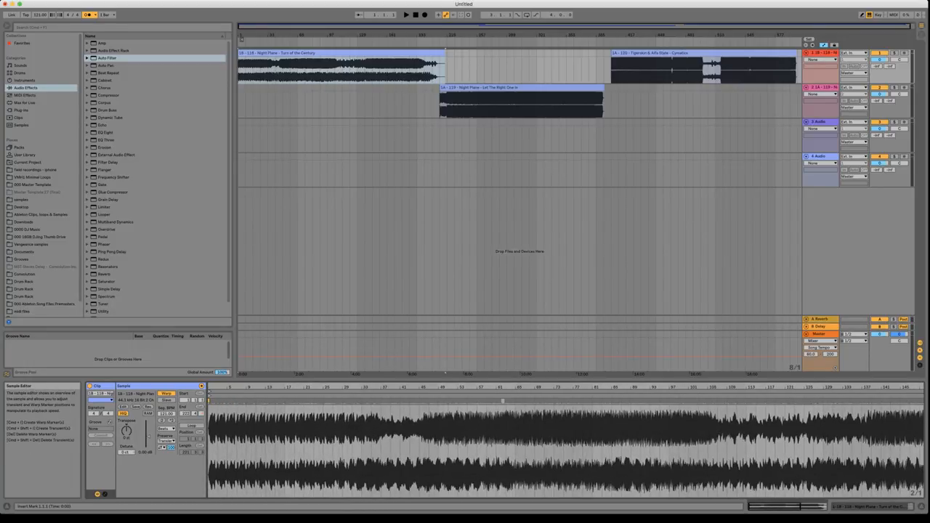
left_click_drag(466, 435, 465, 488)
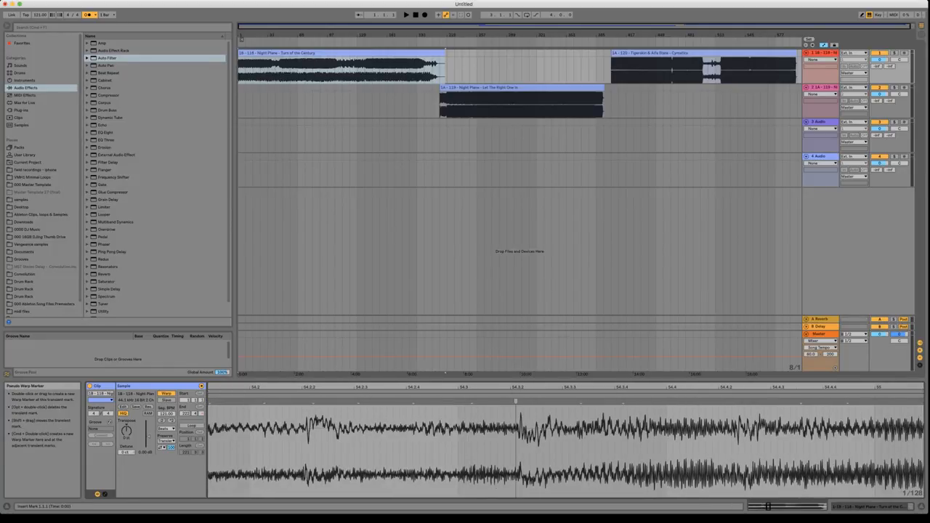
double_click(516, 401)
left_click_drag(517, 430, 518, 457)
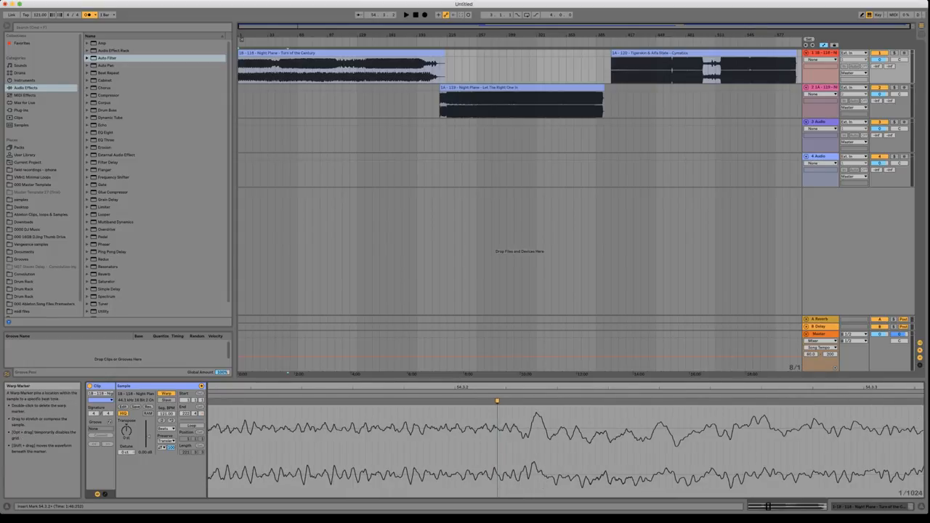
left_click_drag(497, 401, 461, 401)
Step: Play "Turn of the Century" from the new warp marker to check its beat, turning the metronome off
key("space")
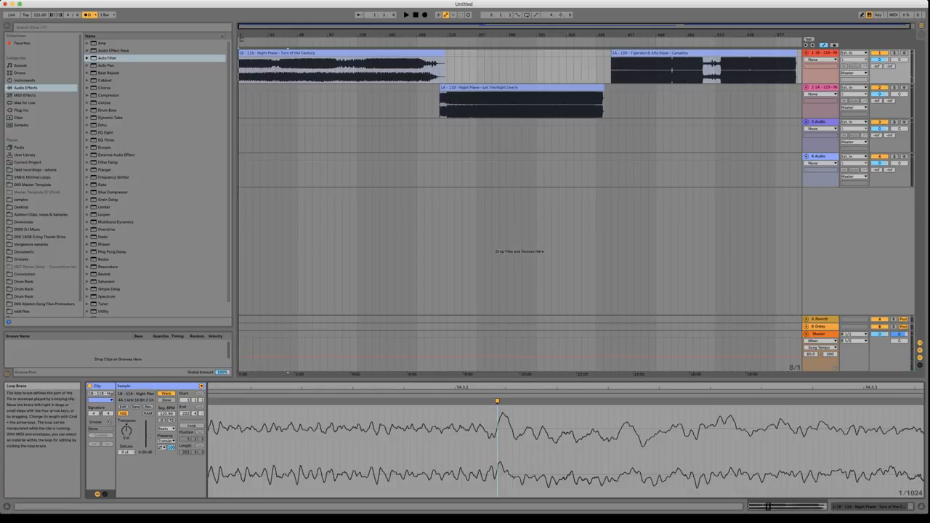
left_click(496, 393)
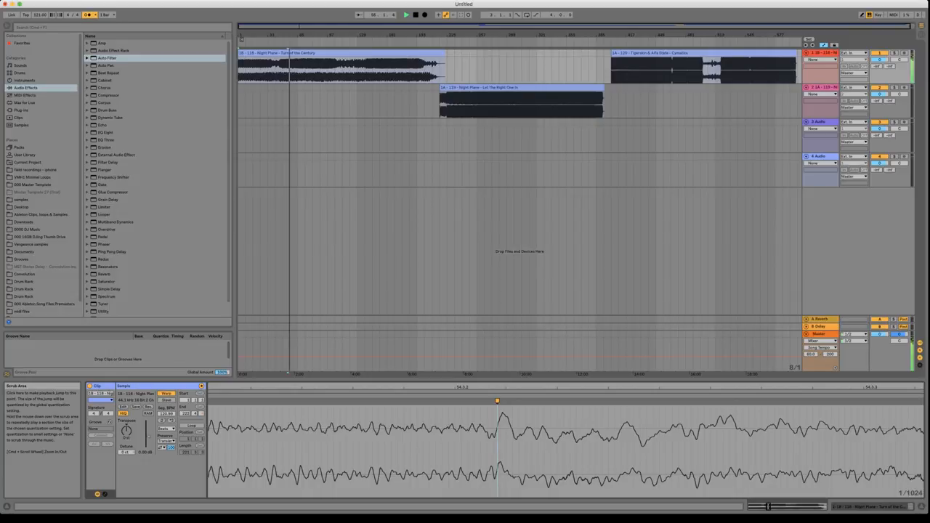
key("space")
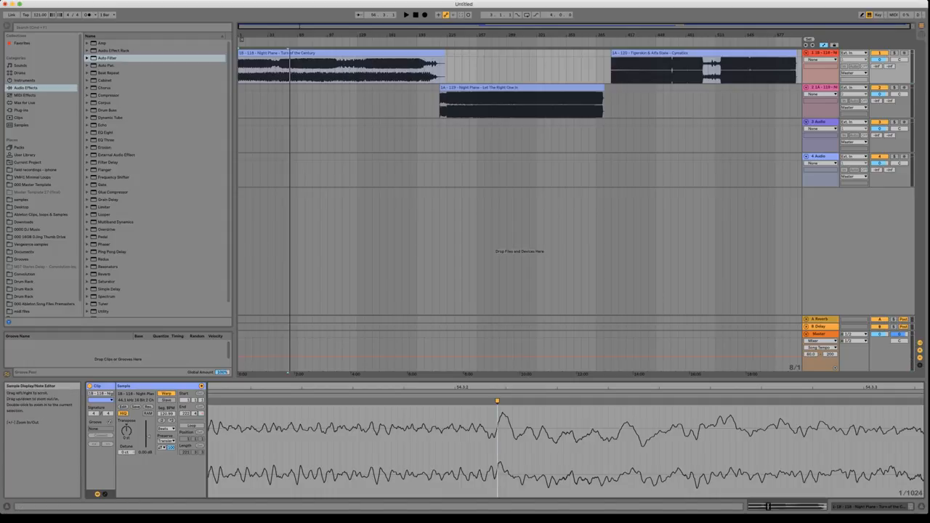
left_click_drag(497, 387, 498, 327)
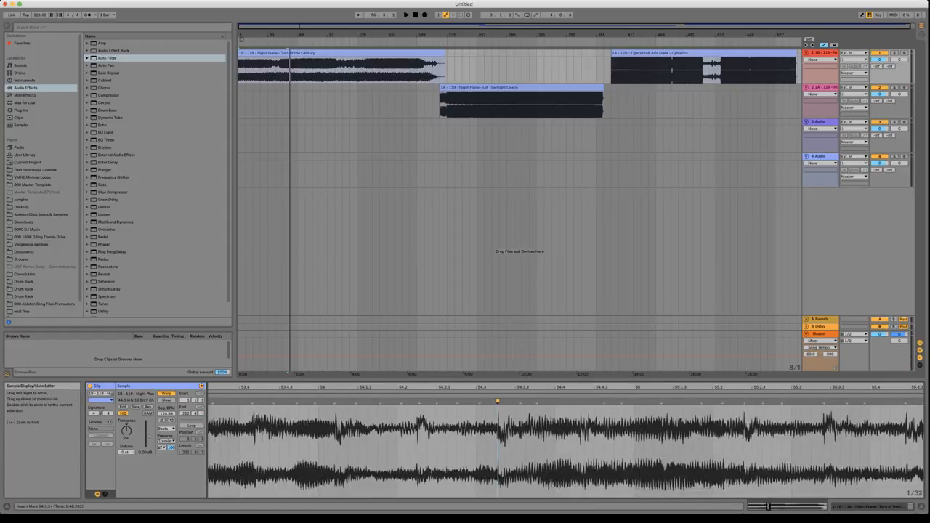
key("space")
key("space")
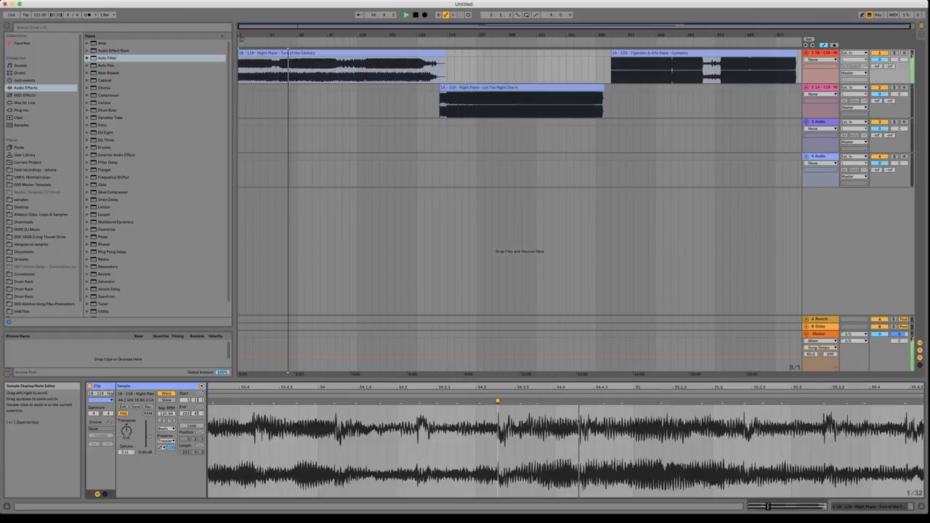
Step: Add a warp marker on the "Turn of the Century" transient near 55.3.2 and delete the earlier warp marker near 54.3.2
left_click_drag(512, 388, 512, 346)
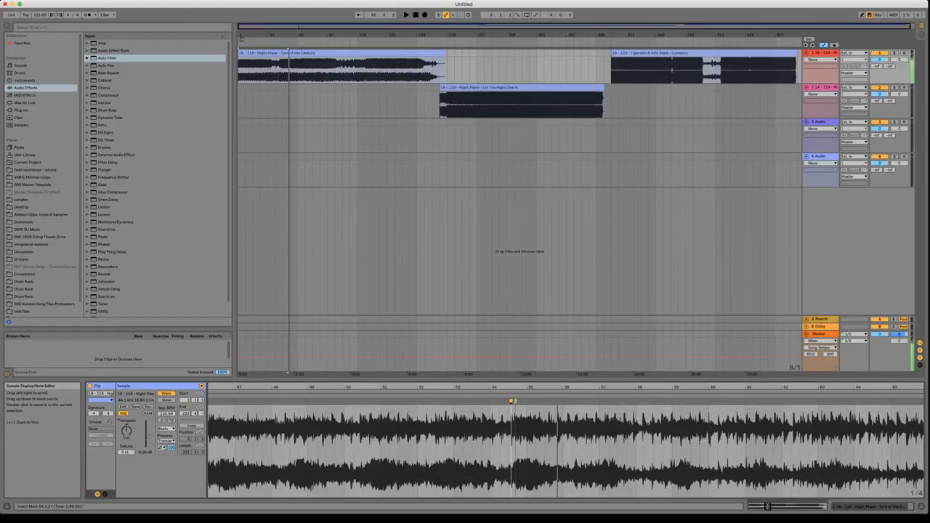
left_click_drag(549, 387, 607, 438)
left_click_drag(595, 387, 534, 410)
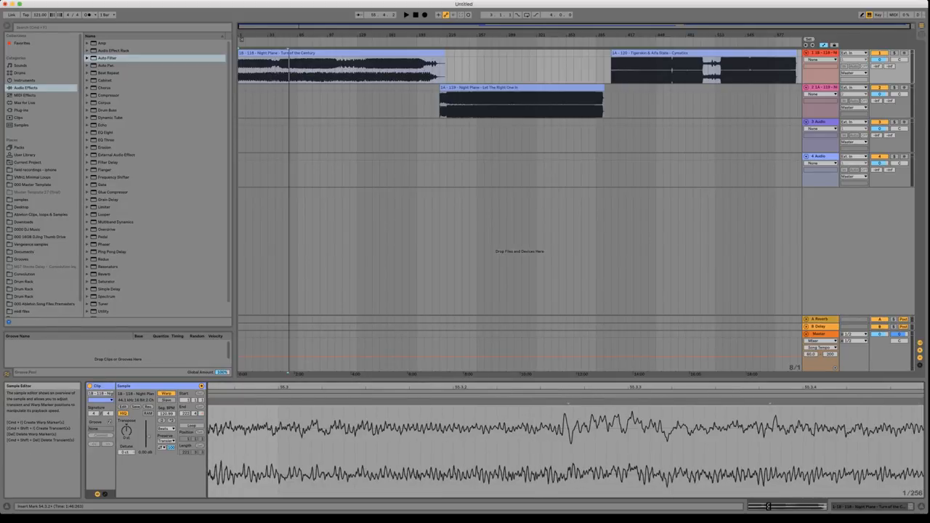
double_click(561, 401)
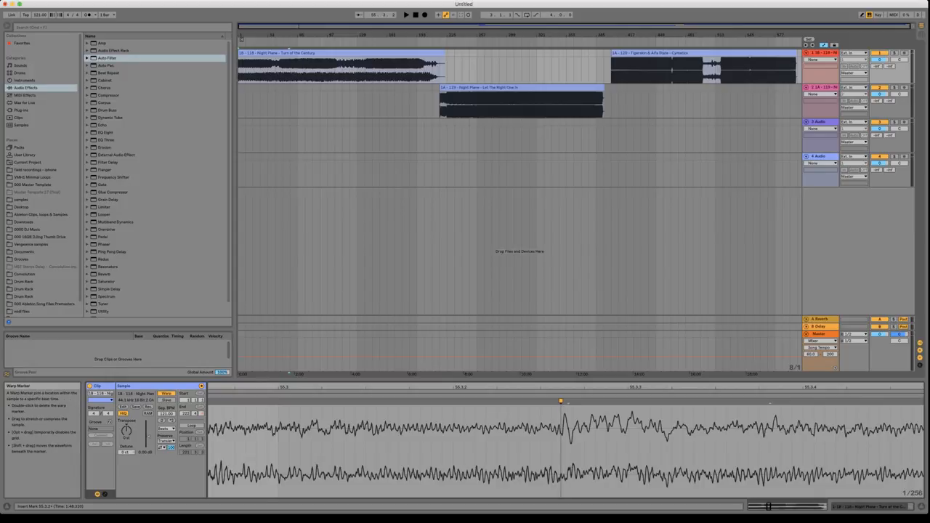
left_click_drag(561, 389, 556, 321)
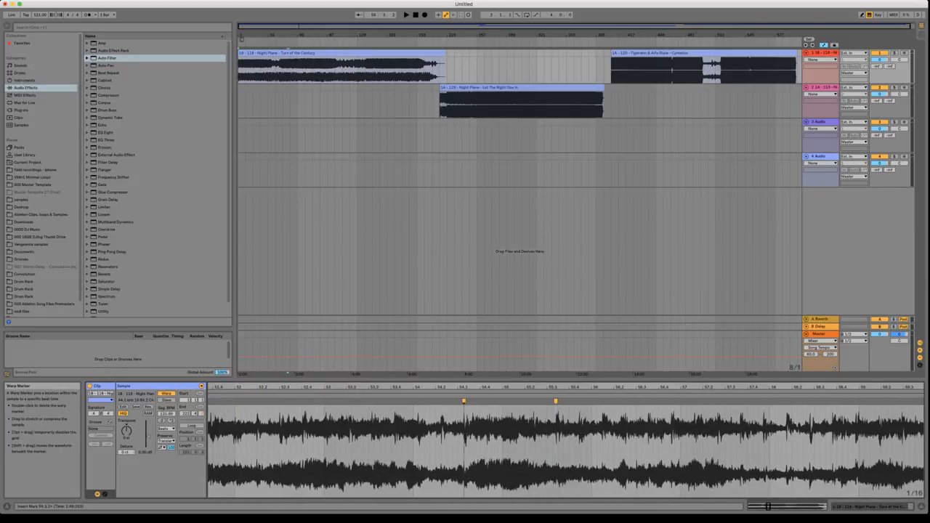
double_click(463, 401)
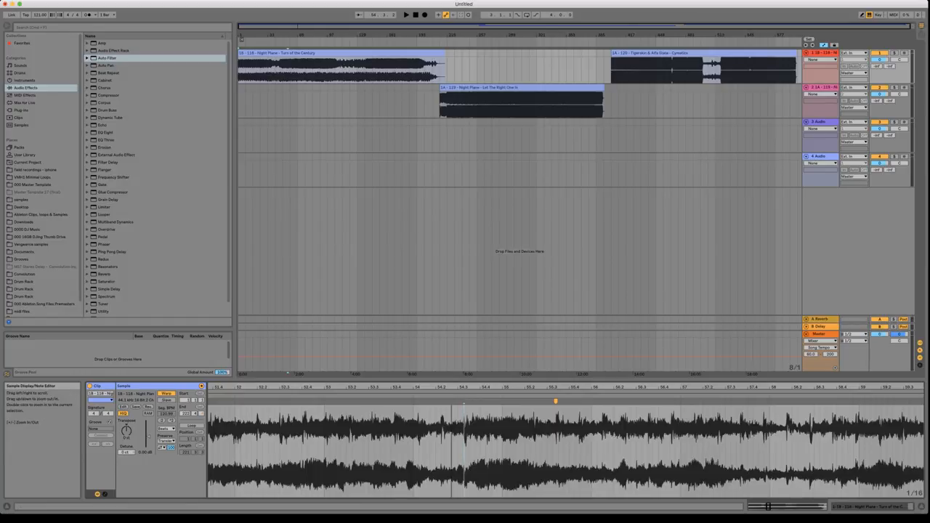
Step: Check the beat around the remaining warp marker by ear and set that marker's position as 1.1.1
left_click_drag(511, 388, 508, 340)
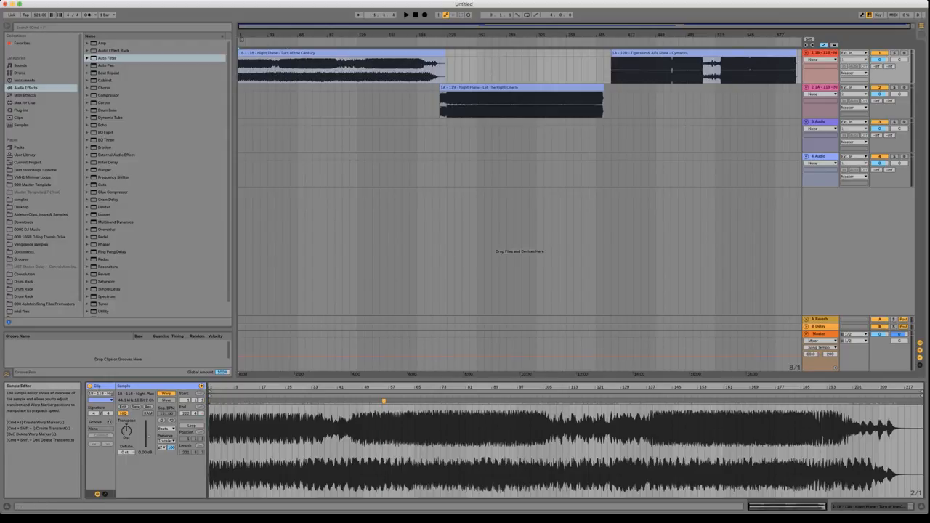
left_click_drag(385, 388, 385, 443)
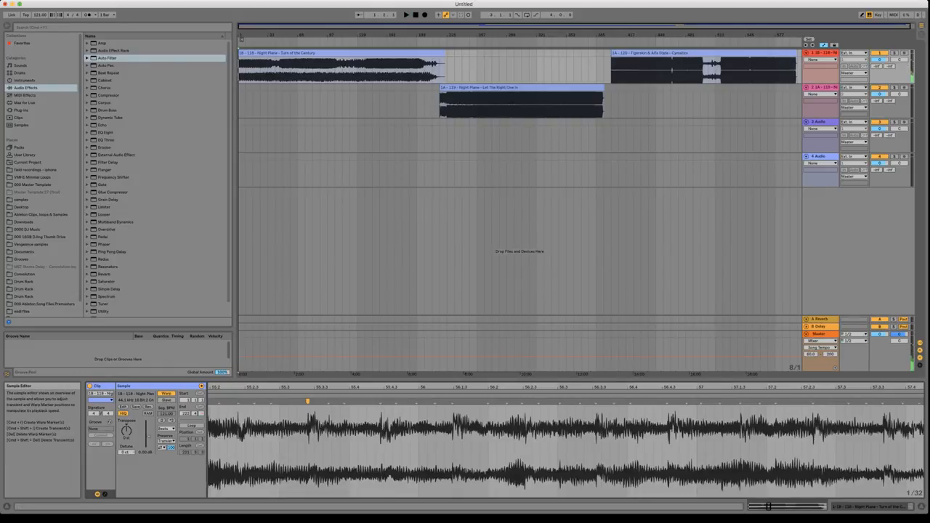
key("space")
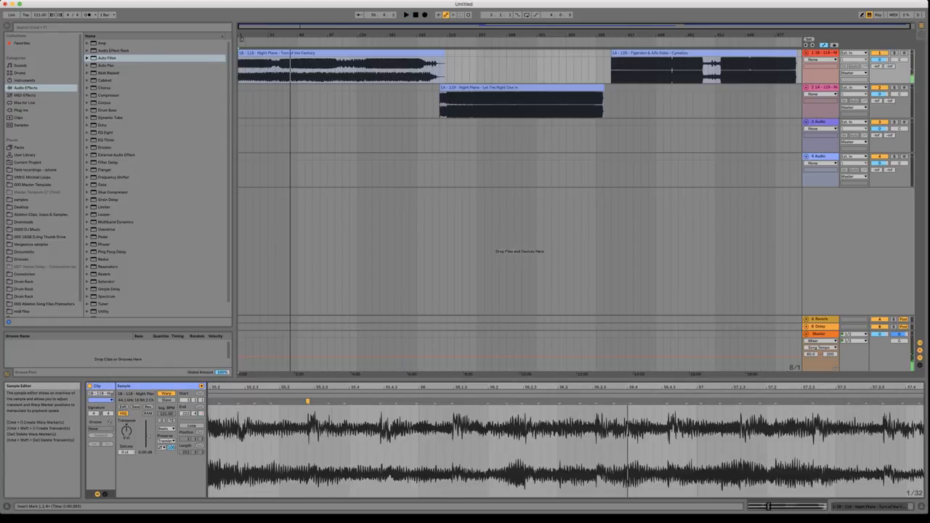
left_click(308, 401)
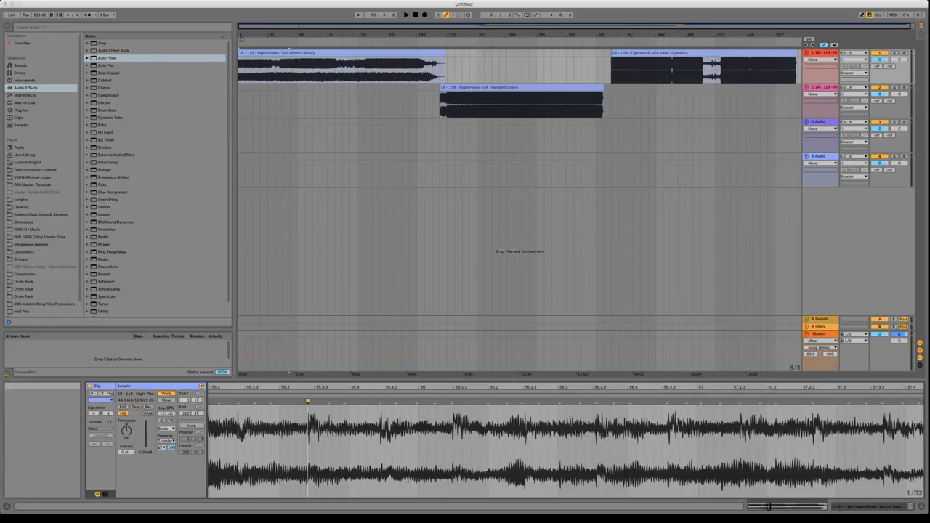
left_click(341, 430)
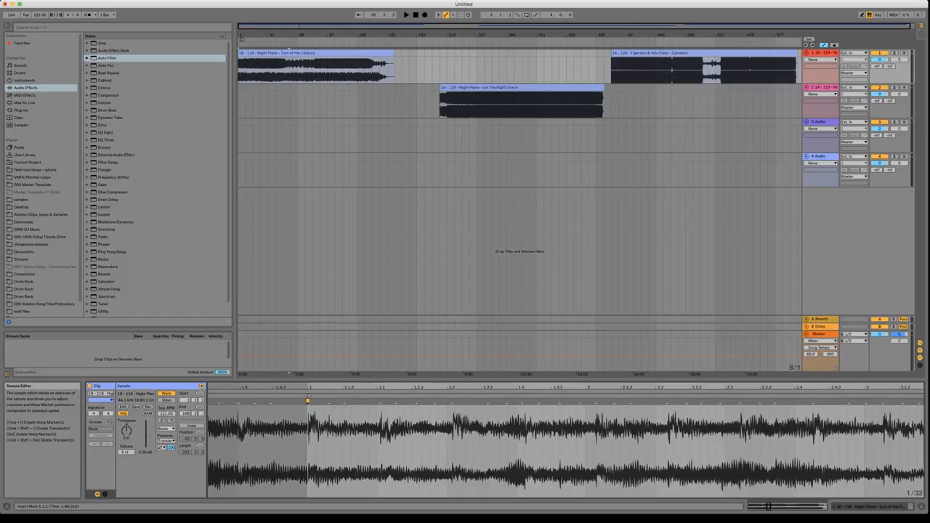
Step: Shift the transients near beats 1.2 and 2.2 onto their grid lines
mouse_move(341, 387)
left_mouse_down()
mouse_move(398, 390)
mouse_move(364, 380)
left_mouse_up()
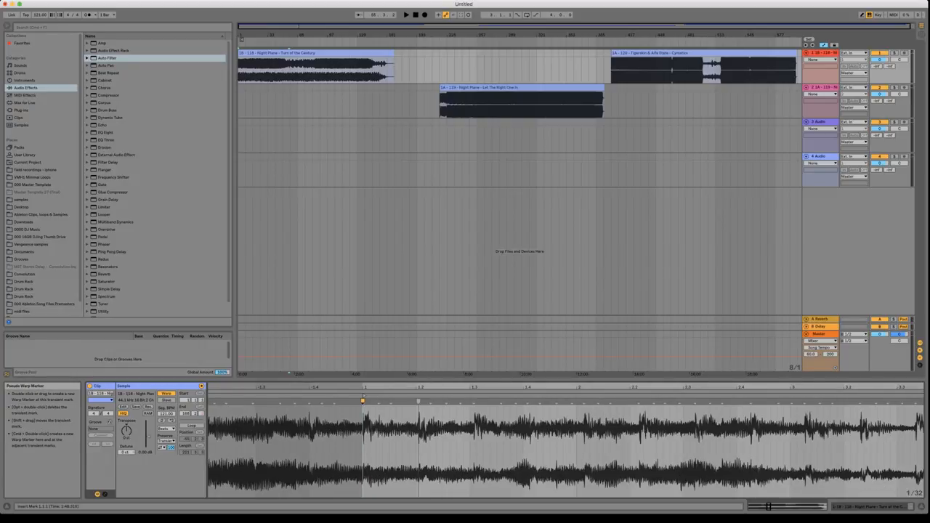
left_click_drag(418, 401, 416, 401)
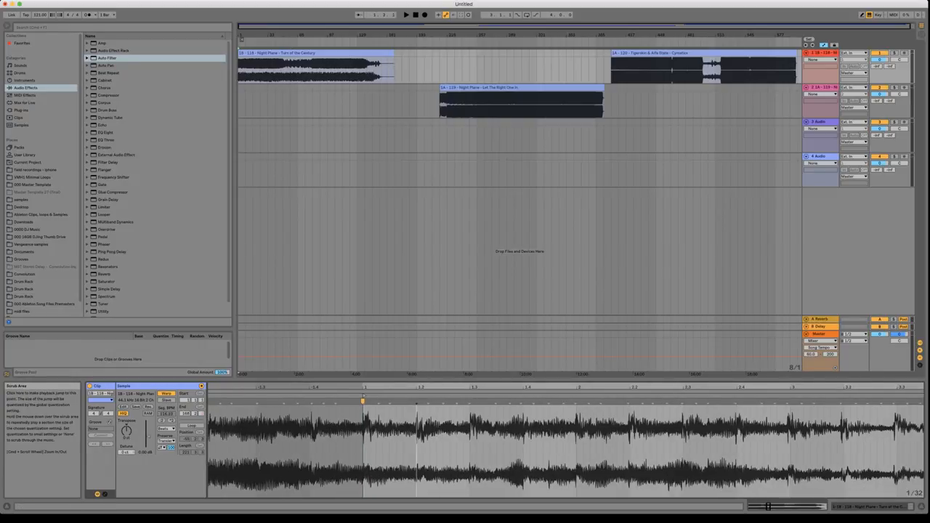
left_click_drag(628, 401, 630, 401)
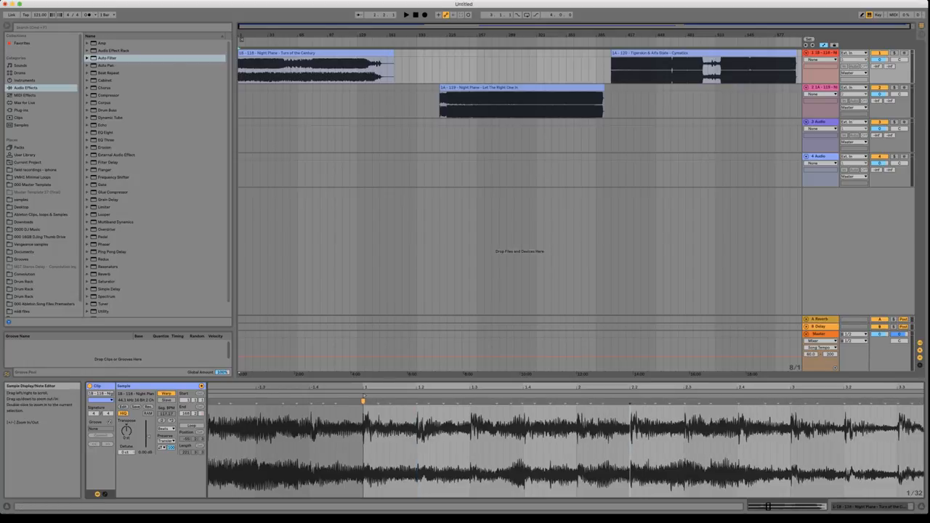
Step: Pin the transients at bars 6 and 9 to the grid with warp markers
mouse_move(365, 388)
left_mouse_down()
mouse_move(226, 359)
mouse_move(211, 345)
left_mouse_up()
left_click_drag(316, 346, 316, 341)
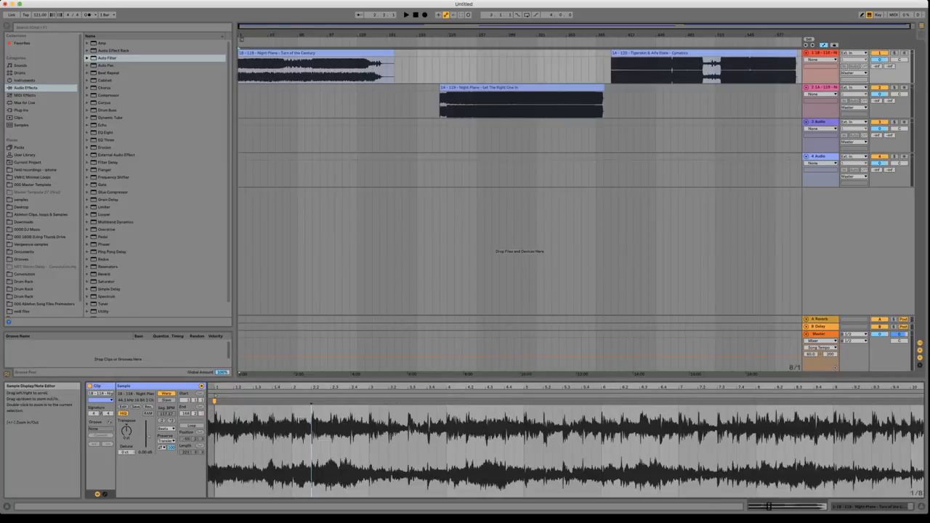
left_click_drag(620, 388, 602, 418)
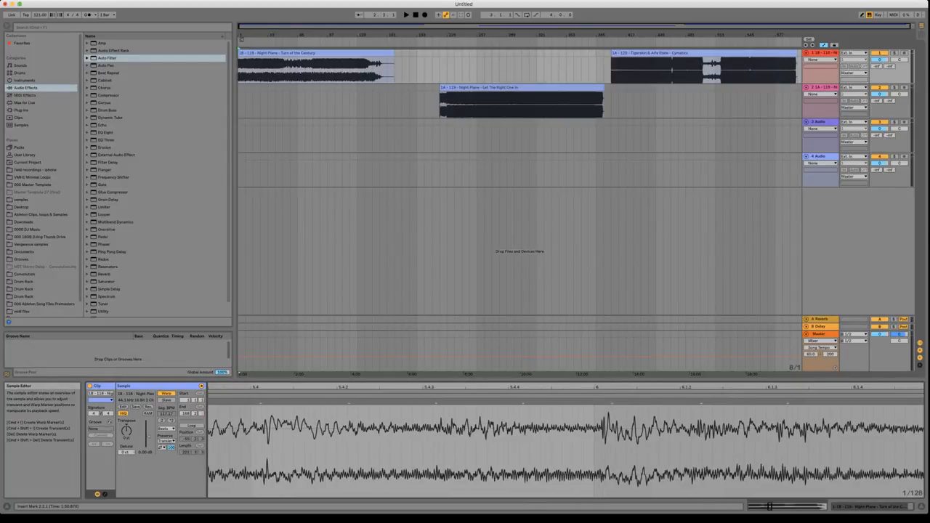
mouse_move(601, 400)
left_mouse_down()
mouse_move(601, 302)
mouse_move(494, 295)
left_mouse_up()
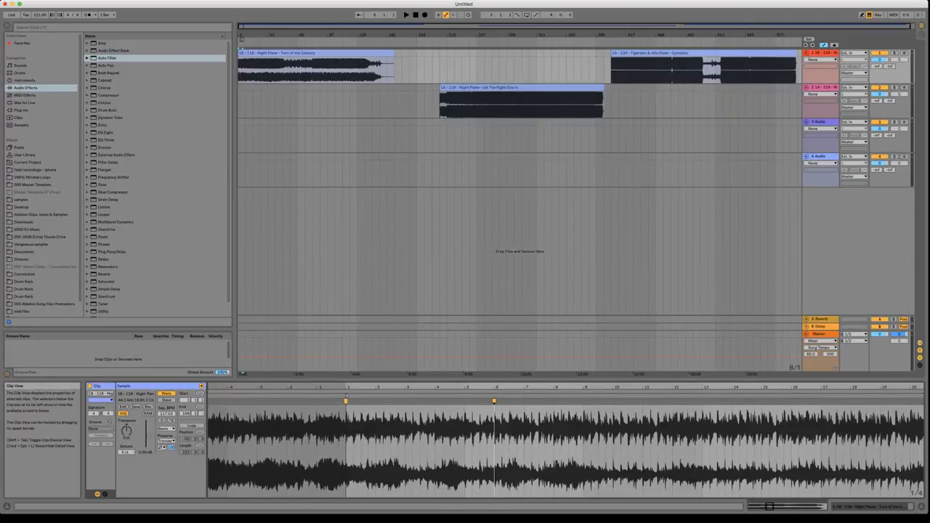
left_click_drag(584, 388, 584, 503)
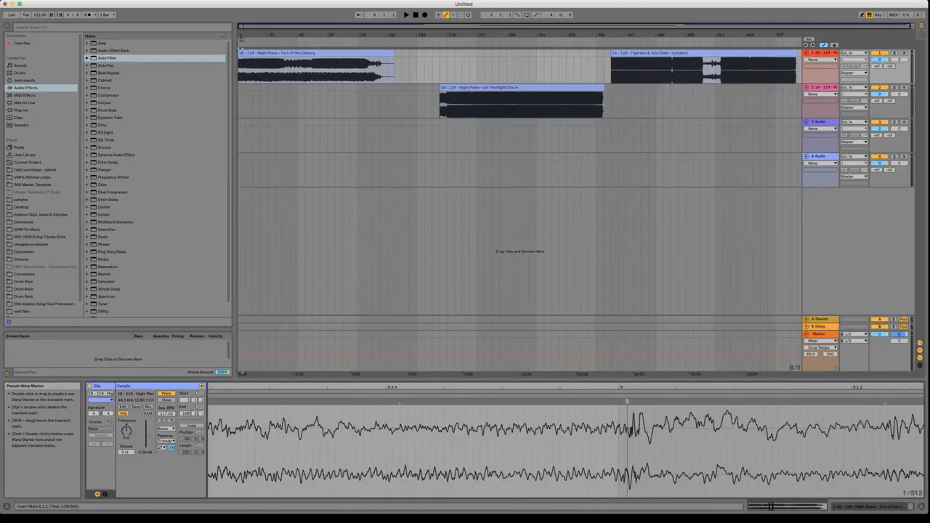
mouse_move(627, 401)
left_mouse_down()
mouse_move(619, 401)
mouse_move(627, 319)
mouse_move(608, 291)
mouse_move(487, 284)
left_mouse_up()
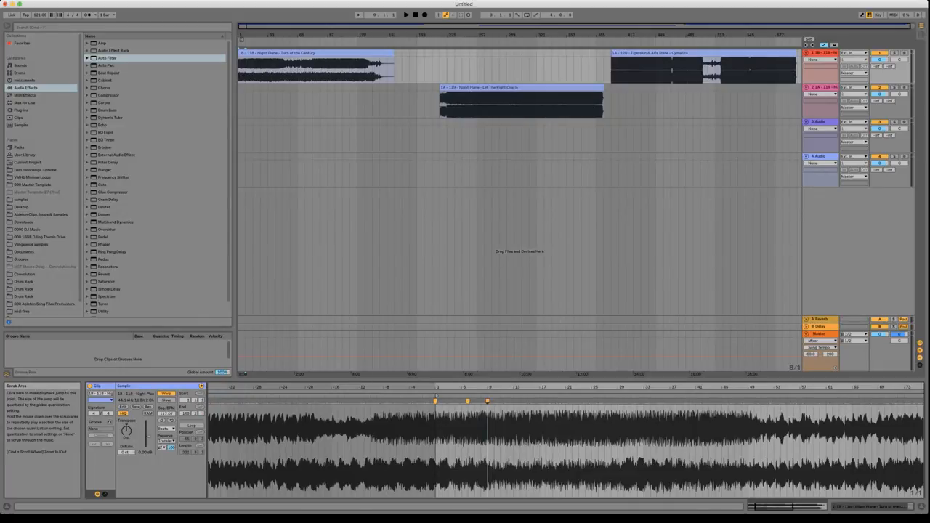
Step: Add warp markers on the downbeat transients at 42.1.1 and 81.1.1, playing from bar 81 to check the beat
left_click_drag(704, 388, 703, 479)
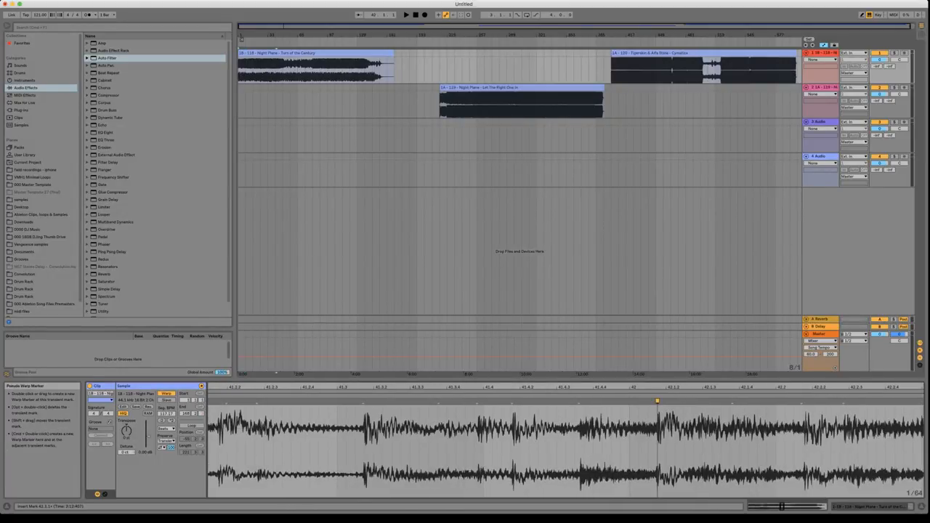
left_click_drag(658, 401, 630, 401)
mouse_move(630, 451)
left_mouse_down()
mouse_move(631, 349)
mouse_move(472, 338)
mouse_move(472, 316)
mouse_move(513, 309)
left_mouse_up()
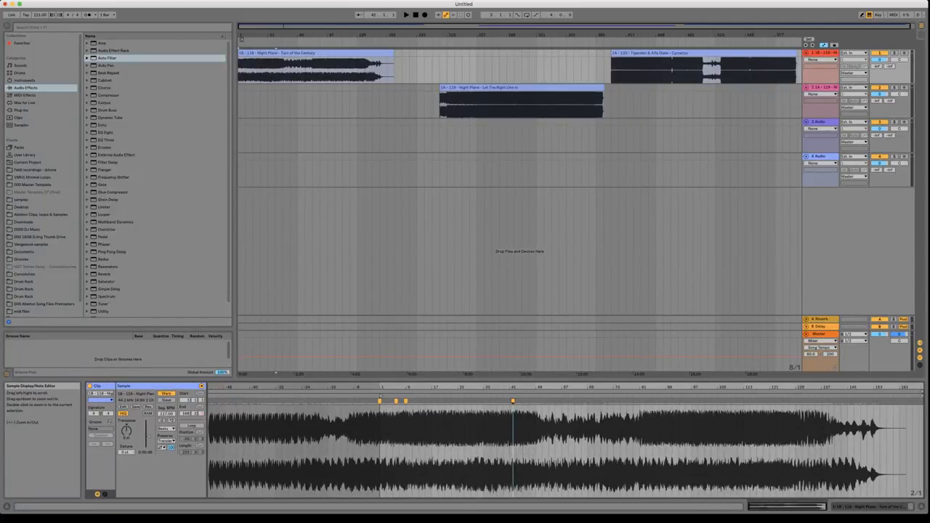
left_click_drag(642, 429, 642, 502)
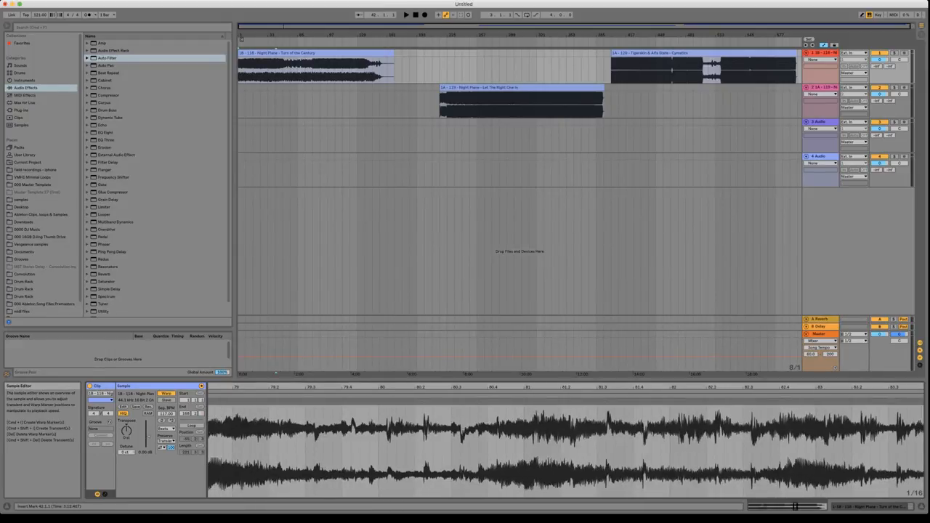
left_click(550, 396)
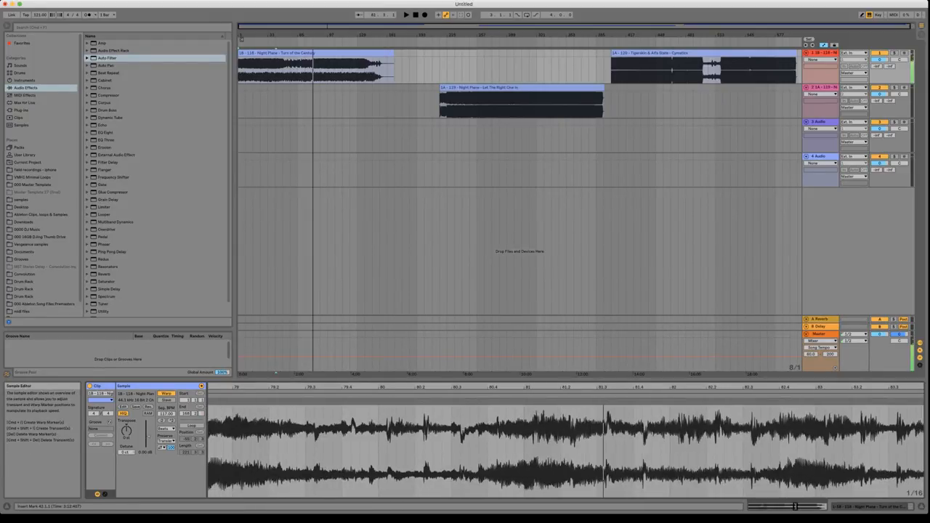
key("space")
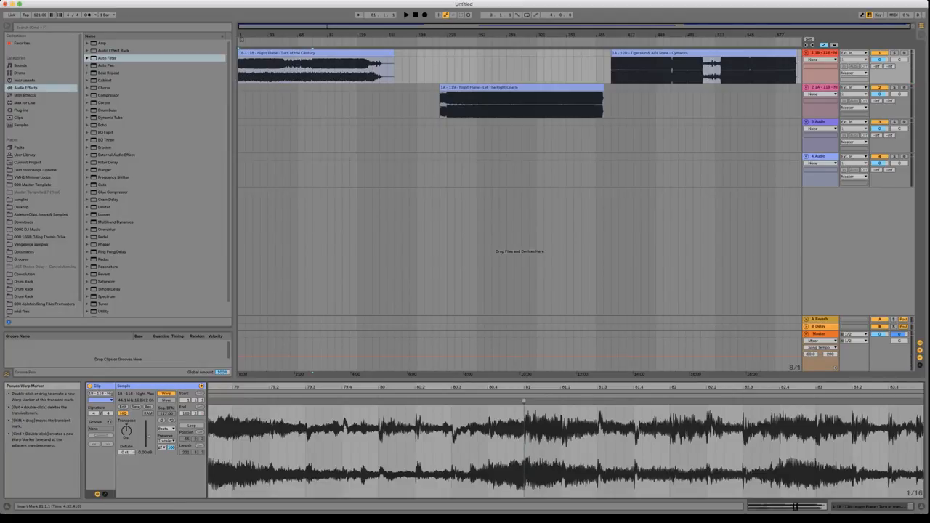
double_click(524, 401)
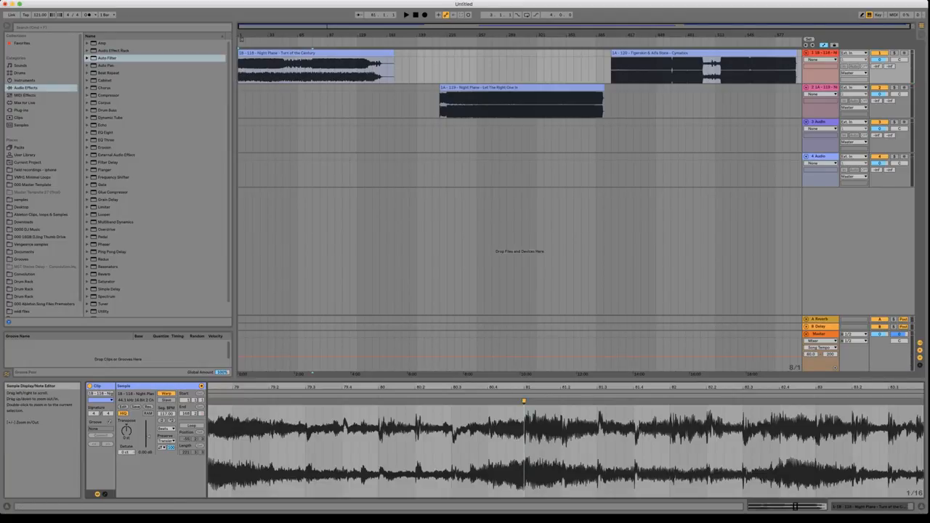
Step: Add warp markers on the transients at 121.1.1 and 137.3, aligning each with its grid line
mouse_move(523, 387)
left_mouse_down()
mouse_move(356, 356)
mouse_move(364, 305)
left_mouse_up()
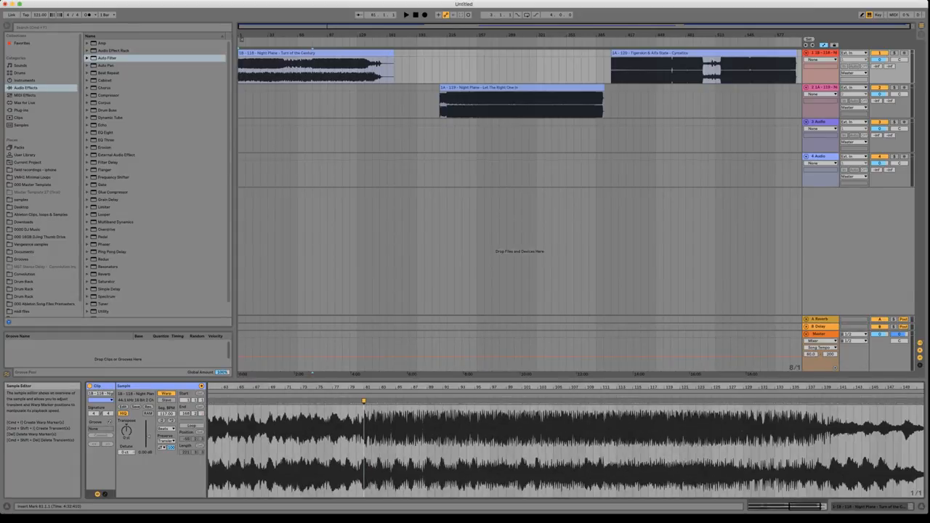
left_click_drag(680, 387, 679, 516)
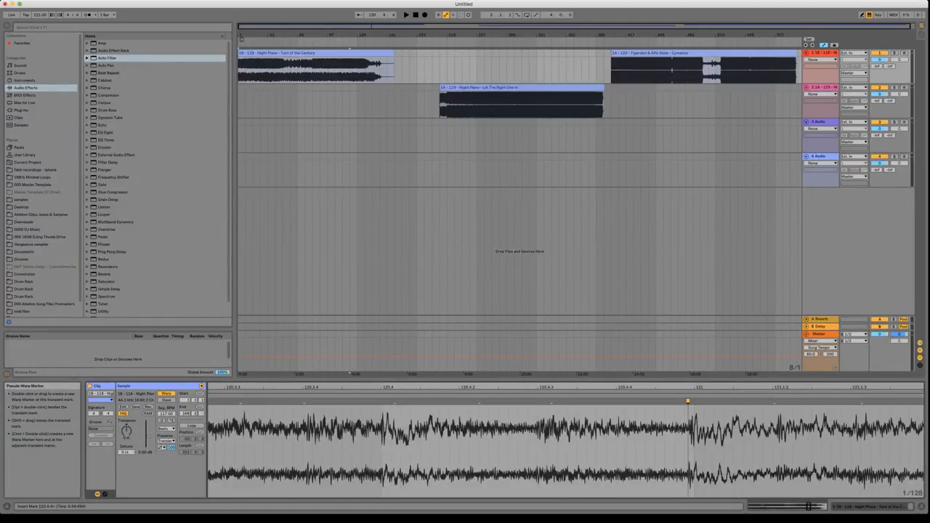
mouse_move(688, 401)
left_mouse_down()
mouse_move(687, 287)
mouse_move(493, 275)
left_mouse_up()
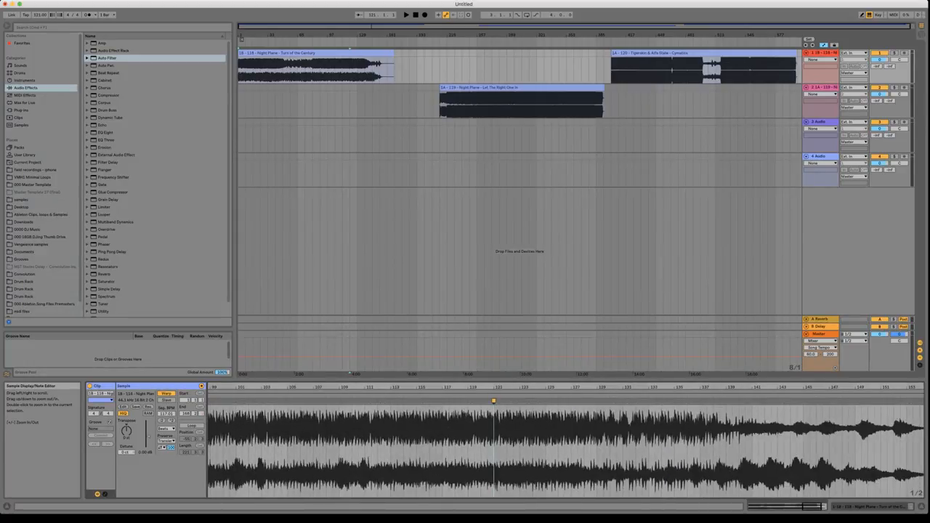
left_click_drag(707, 387, 699, 502)
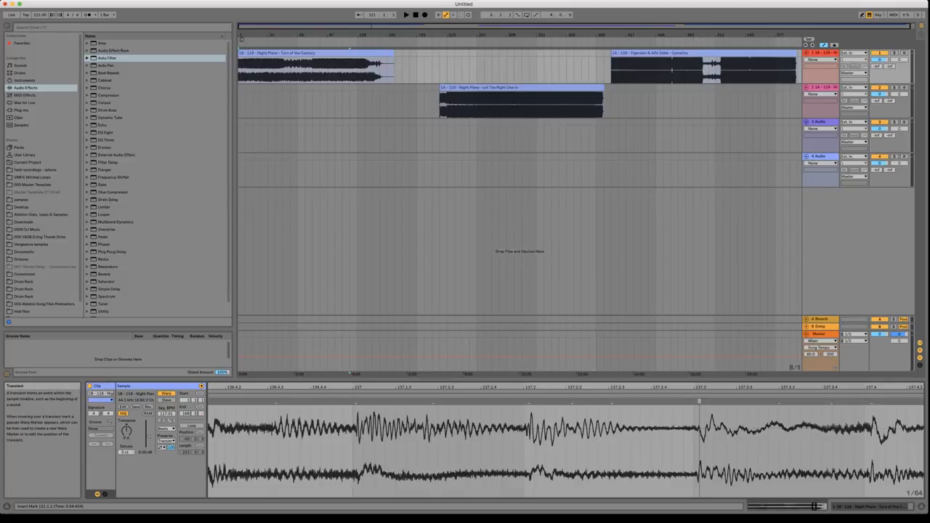
left_click_drag(699, 400, 694, 401)
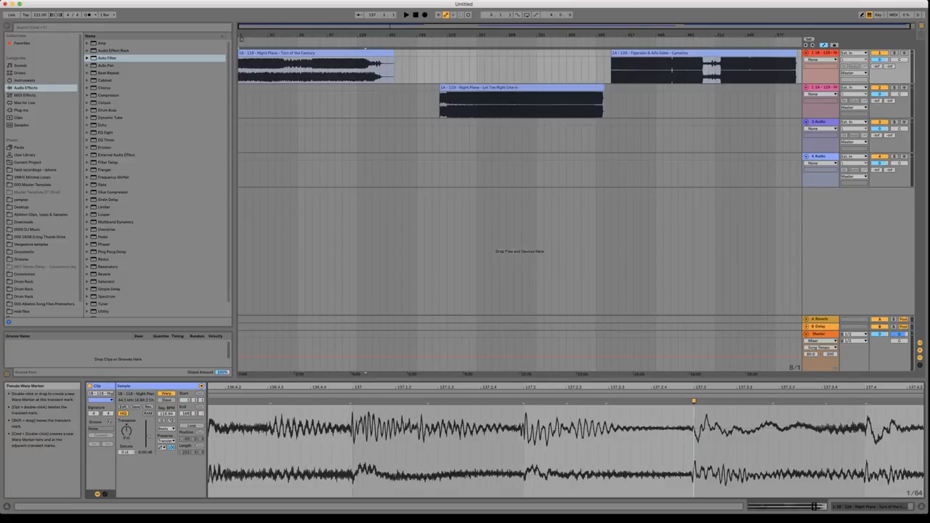
Step: Move the clip's start marker back to bar -53 and add a warp marker on the first transient of the song
left_click_drag(695, 465, 694, 385)
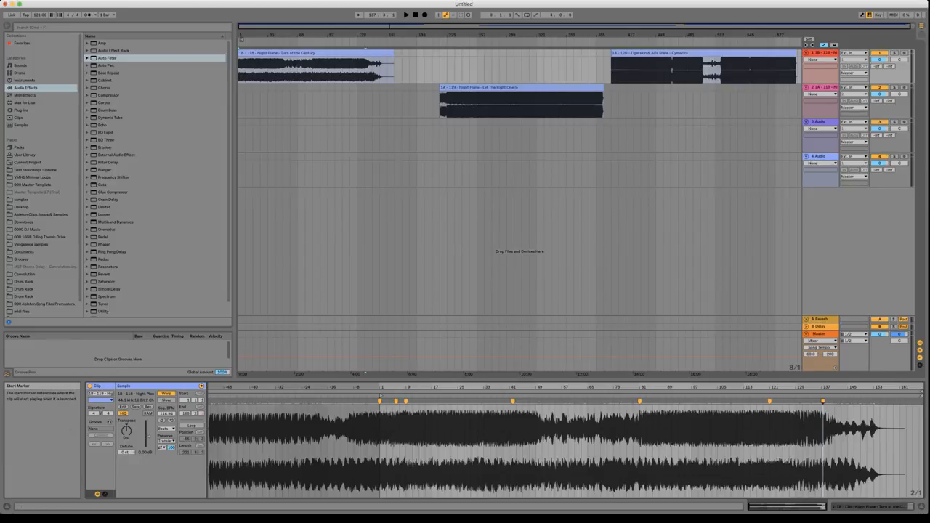
mouse_move(370, 397)
left_mouse_down()
mouse_move(217, 397)
mouse_move(220, 454)
left_mouse_up()
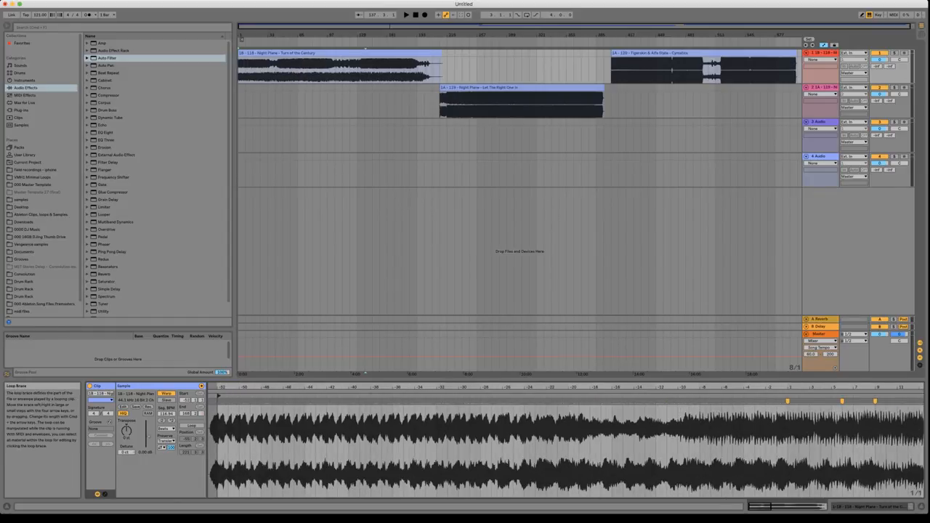
left_click_drag(221, 425, 221, 461)
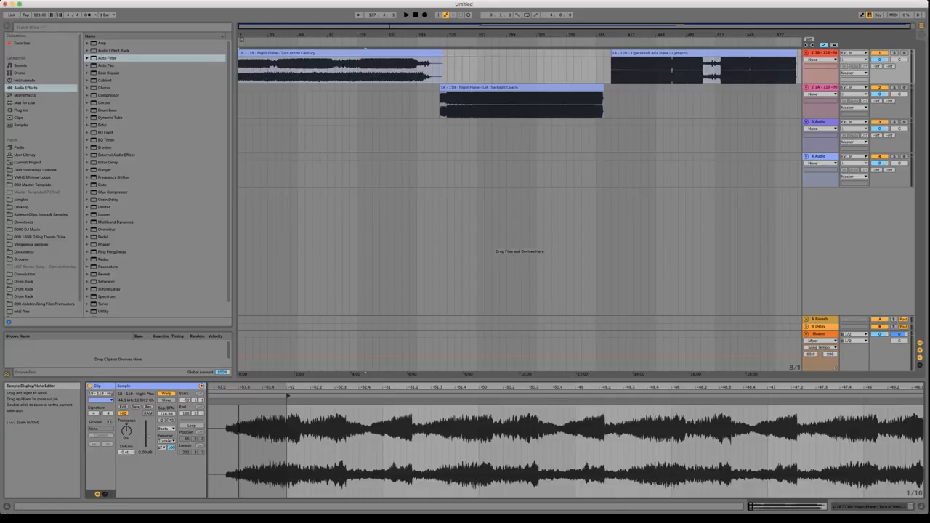
mouse_move(288, 388)
left_mouse_down()
mouse_move(205, 396)
mouse_move(257, 396)
left_mouse_up()
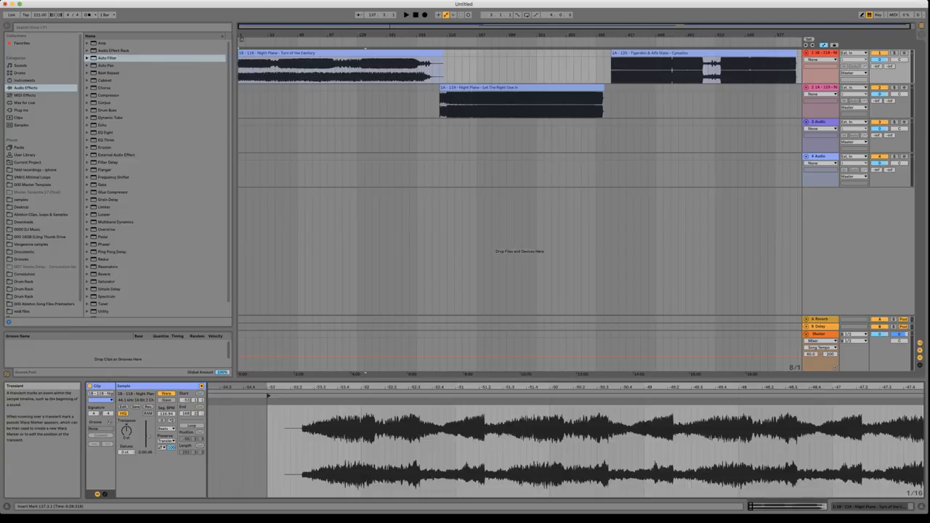
left_click(267, 397)
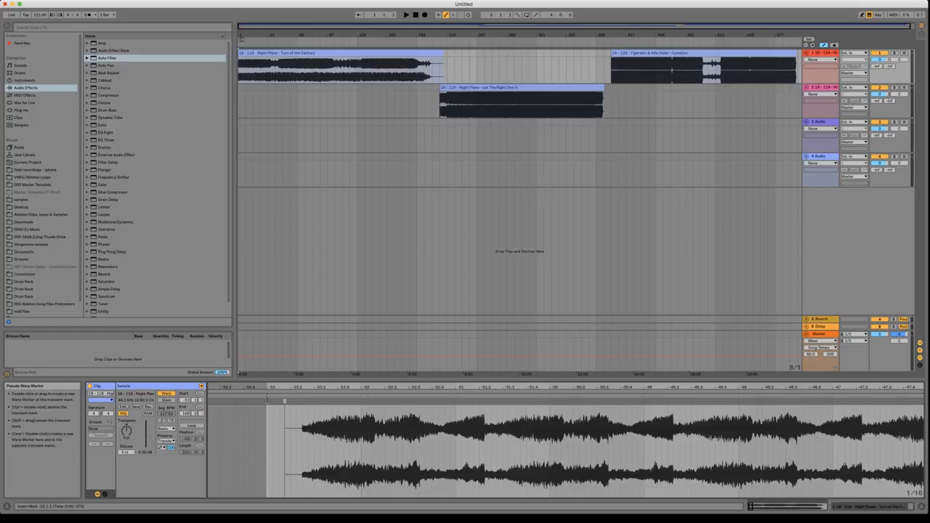
double_click(284, 401)
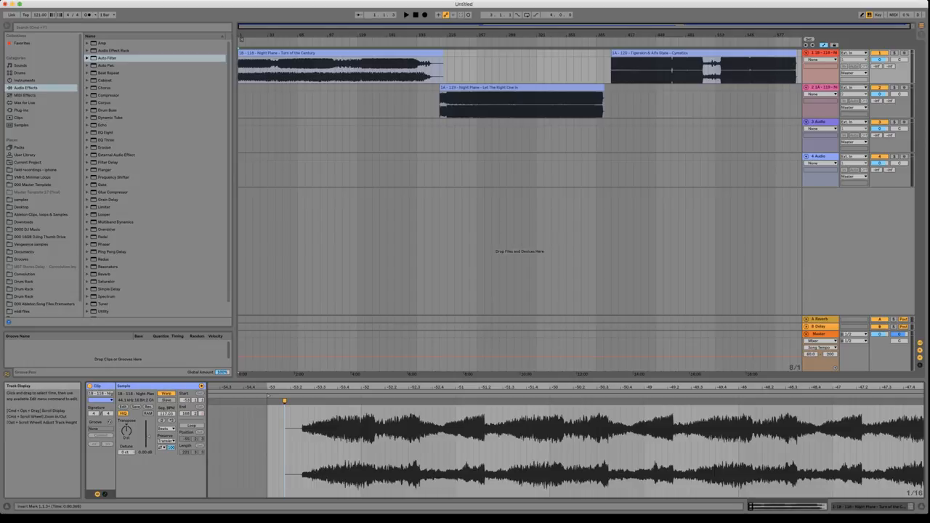
Step: Play the Turn of the Century clip against the metronome from its beginning and from bar 57 to check the warping
left_click_drag(244, 35, 245, 106)
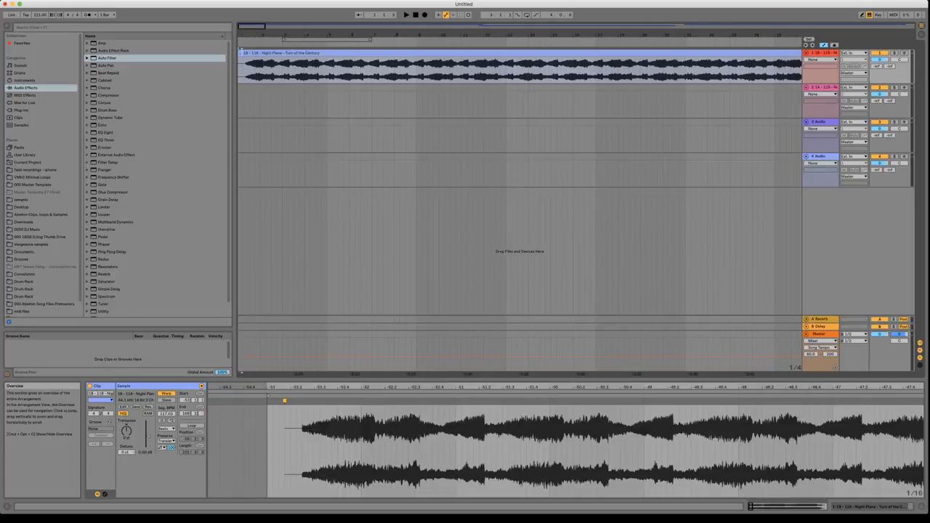
left_click(87, 14)
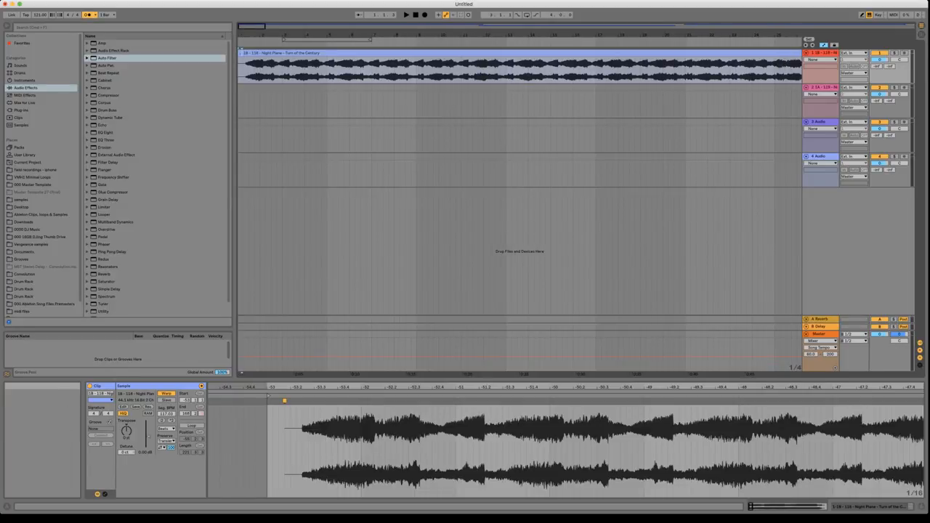
left_click(406, 14)
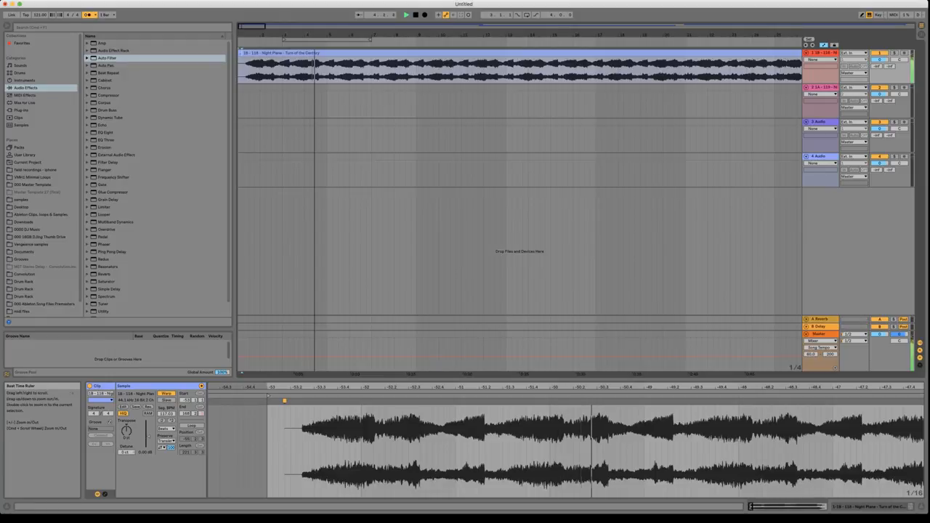
left_click_drag(691, 35, 691, 9)
left_click_drag(258, 35, 258, 32)
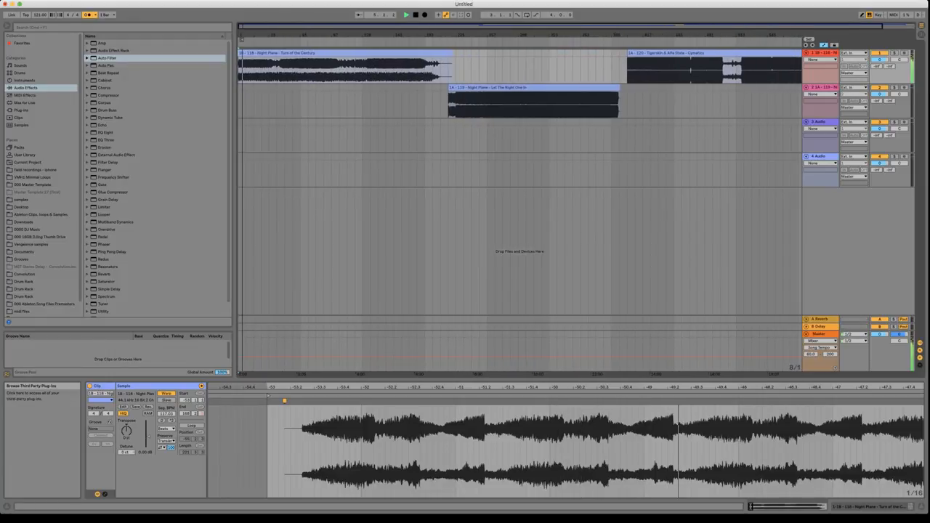
left_click(293, 46)
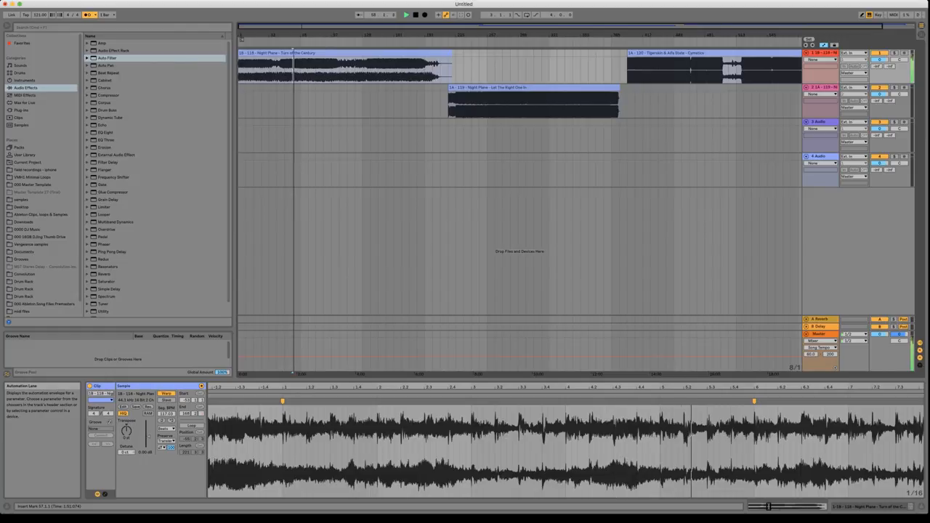
left_click(87, 15)
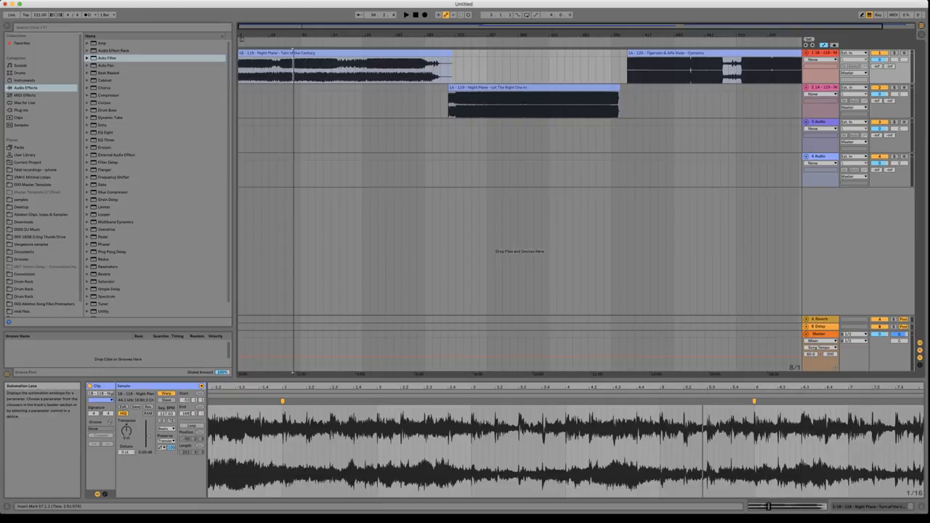
Step: Enable warping on the Let The Right One In clip and pin its first transient at 1.1.1, playing from there to check
left_click(534, 102)
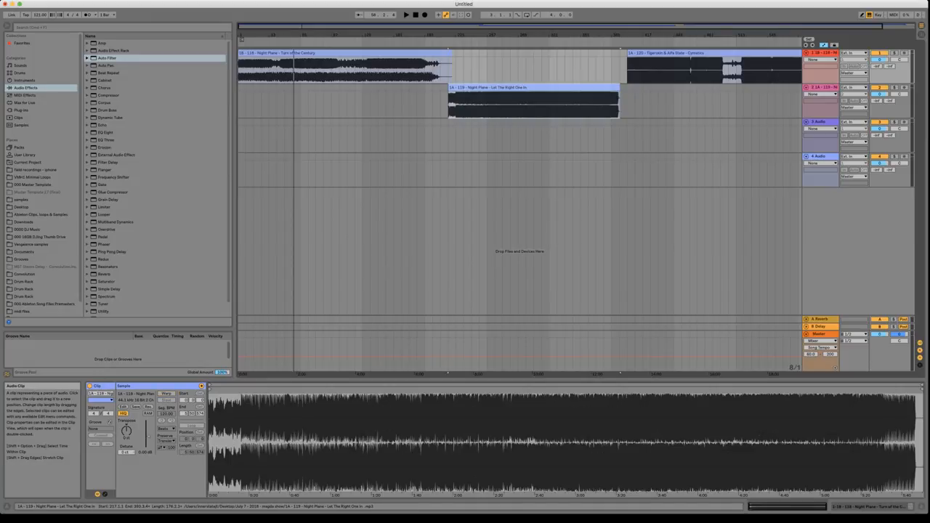
left_click(166, 394)
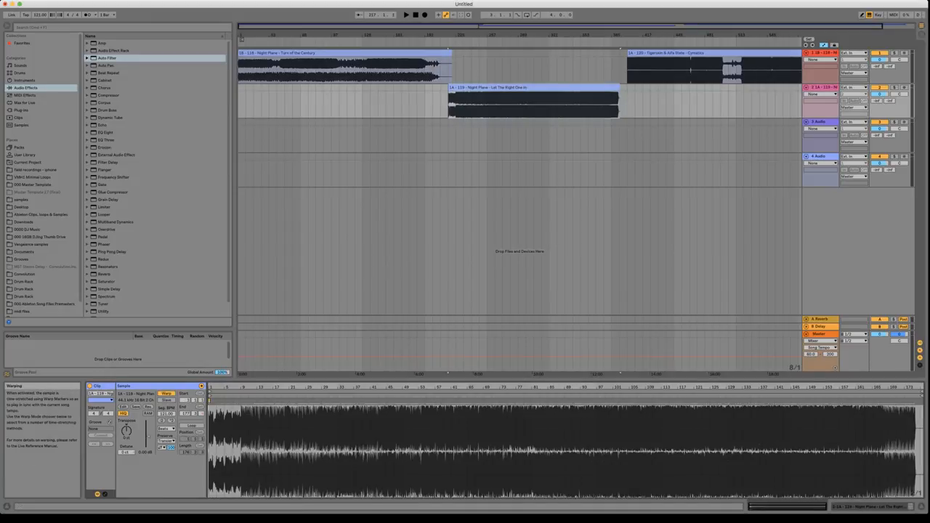
left_click_drag(211, 387, 211, 490)
double_click(239, 401)
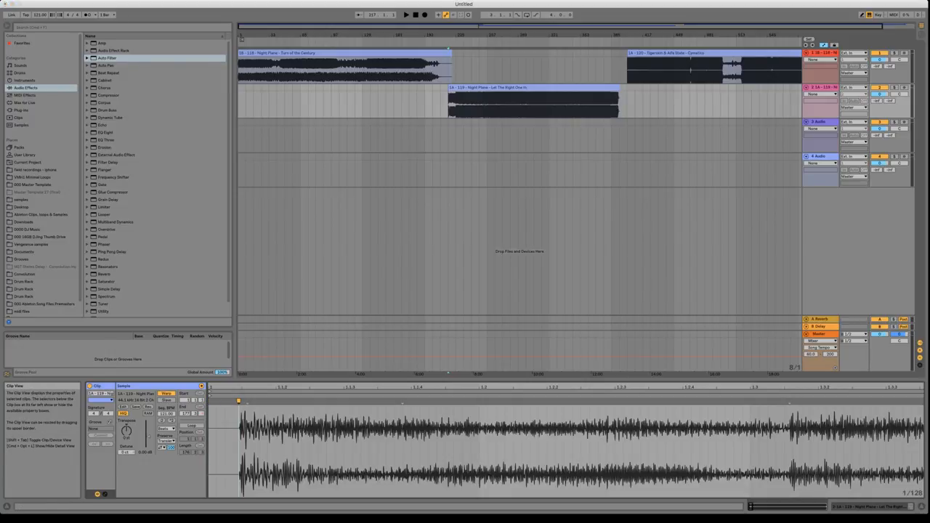
left_click(271, 429)
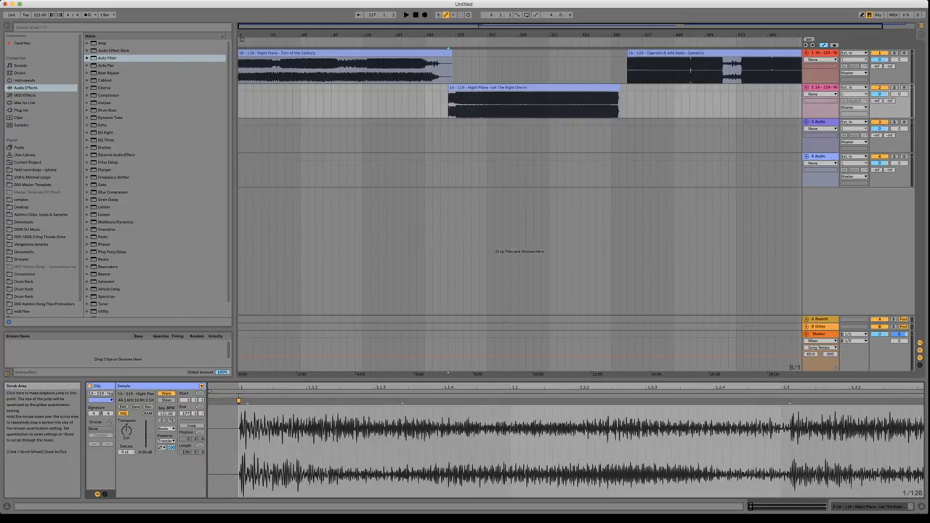
left_click(239, 400)
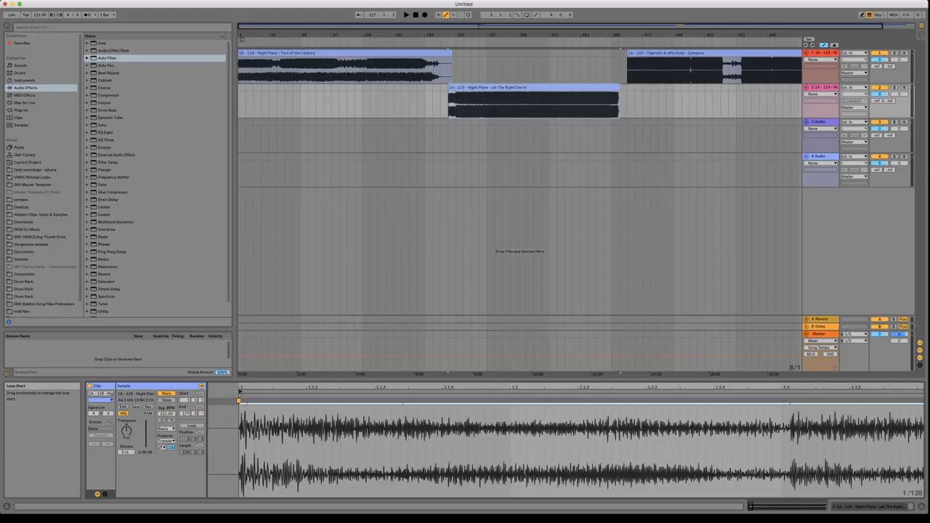
key("space")
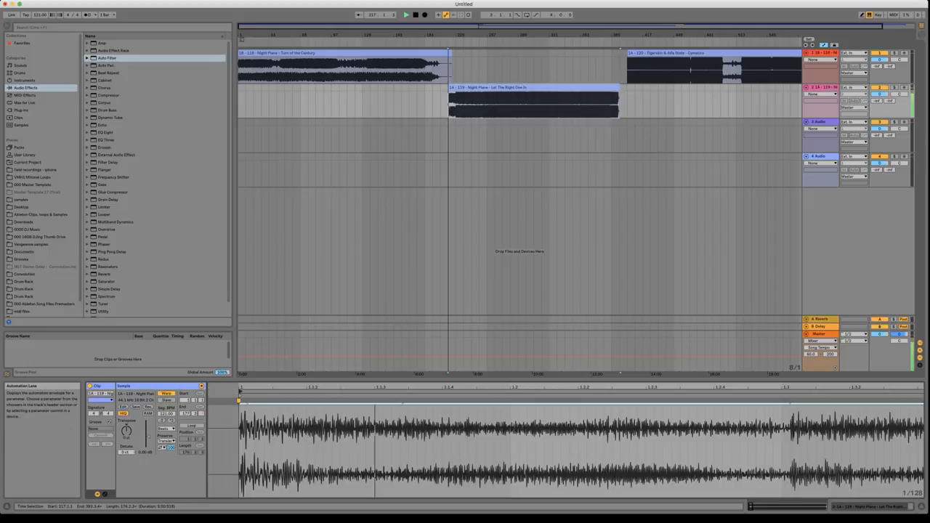
key("space")
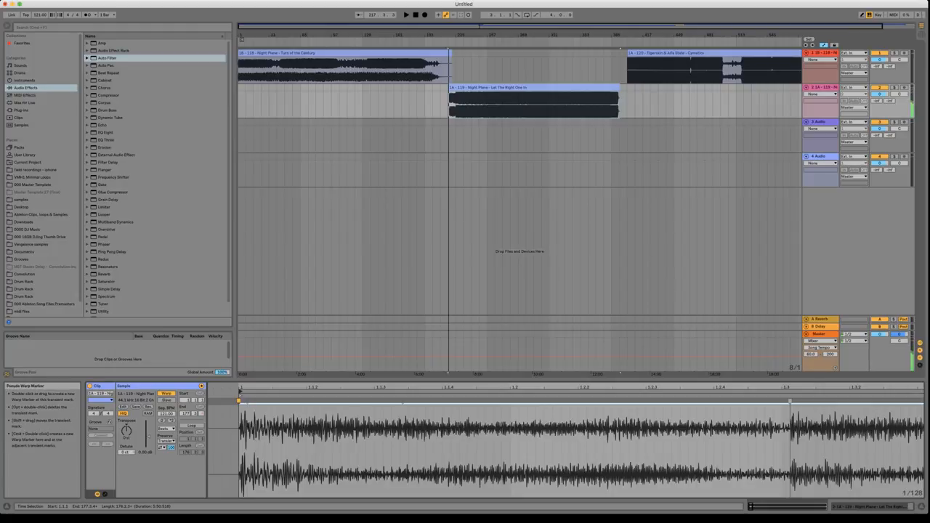
Step: Pin the transient near 1.3 to its grid line with a warp marker, undoing a trial change of the segment BPM
left_click_drag(791, 401, 782, 401)
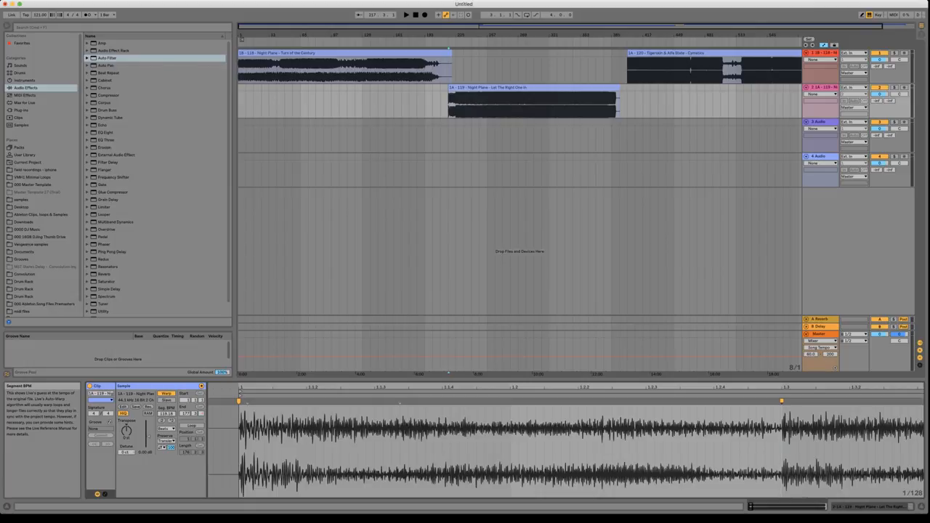
left_click_drag(166, 414, 166, 410)
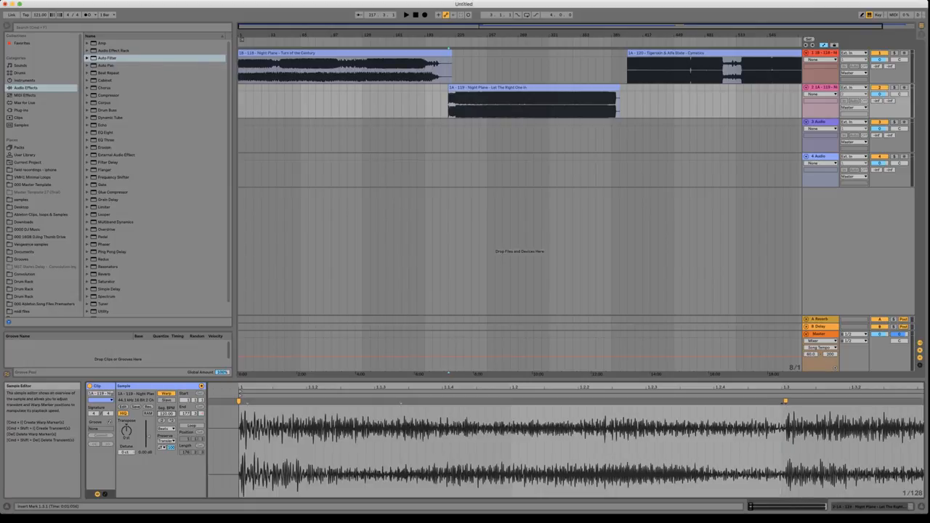
key("super+z")
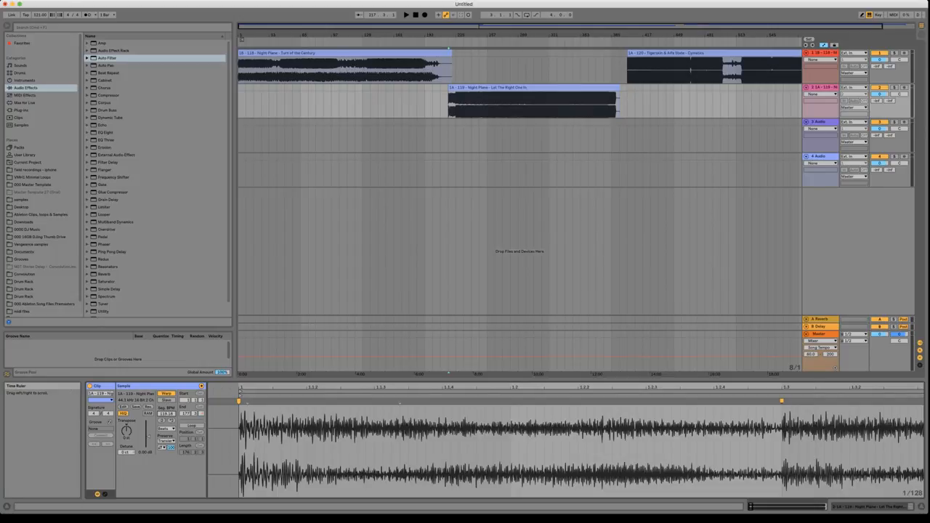
Step: Add a warp marker on the kick transient near bar 15 and align it with the 15.1.1 grid line
mouse_move(508, 388)
left_mouse_down()
mouse_move(465, 366)
mouse_move(457, 311)
left_mouse_up()
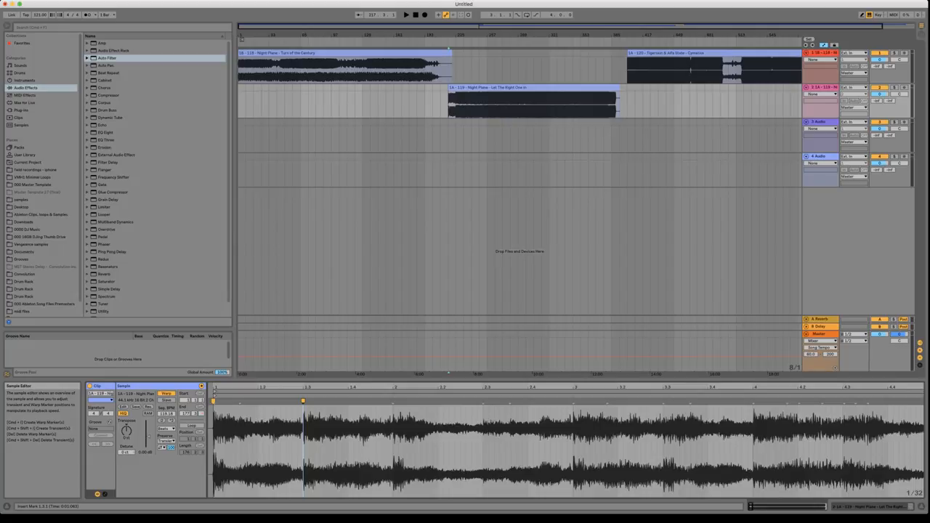
mouse_move(753, 401)
left_mouse_down()
mouse_move(453, 364)
mouse_move(453, 323)
left_mouse_up()
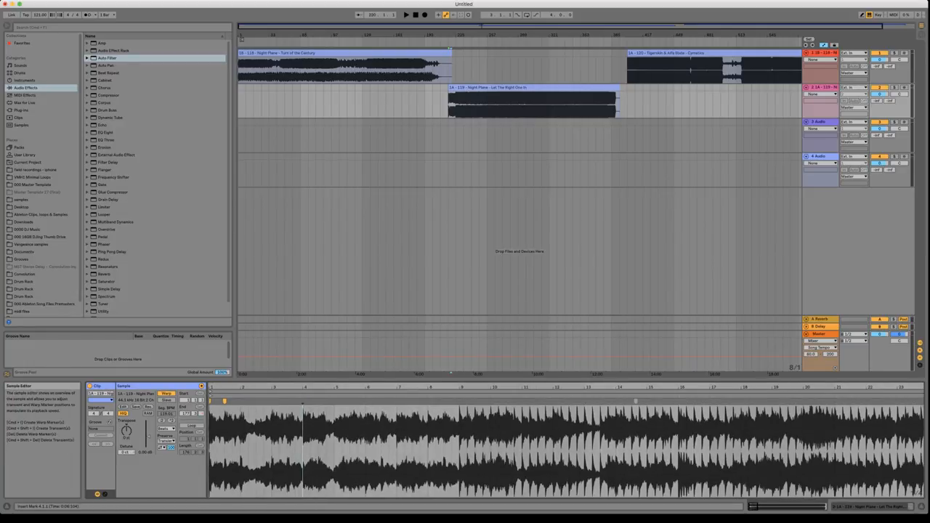
left_click_drag(647, 388, 647, 508)
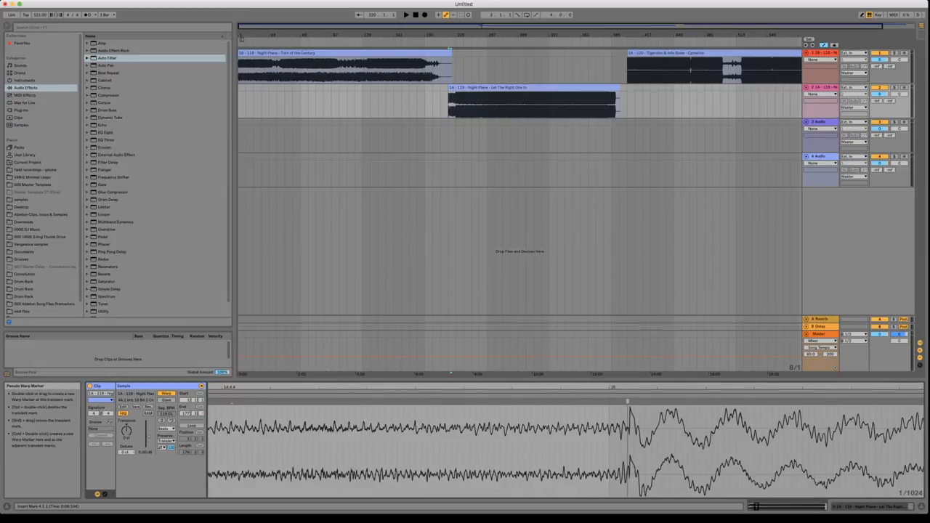
left_click_drag(628, 401, 610, 401)
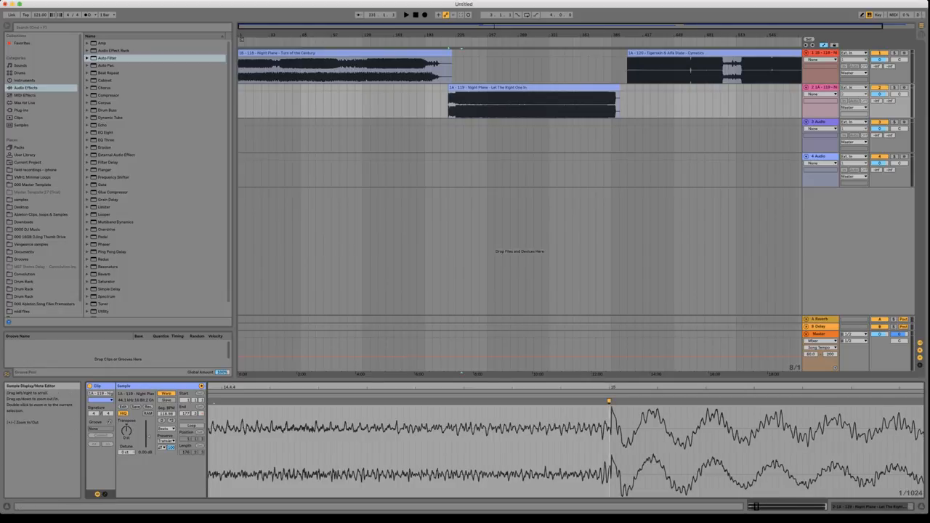
left_click_drag(608, 435, 606, 391)
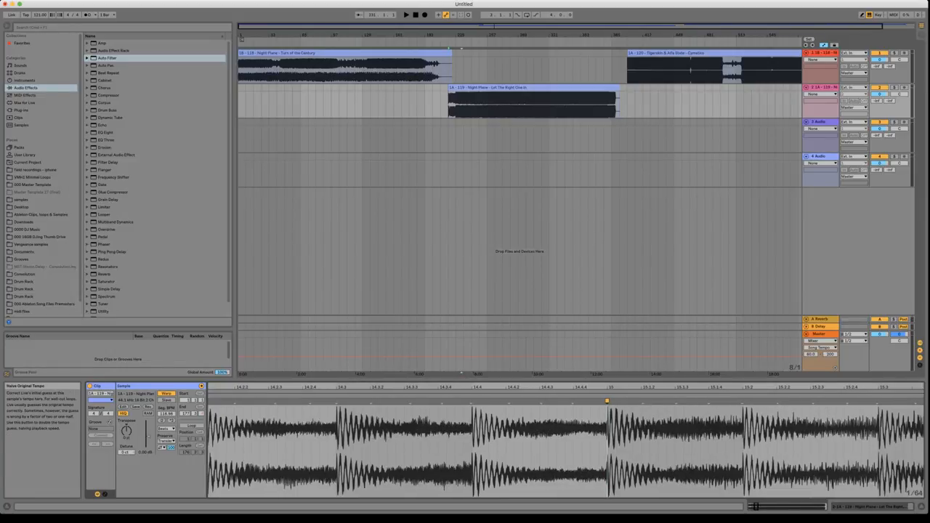
mouse_move(607, 436)
left_mouse_down()
mouse_move(570, 371)
mouse_move(570, 383)
left_mouse_up()
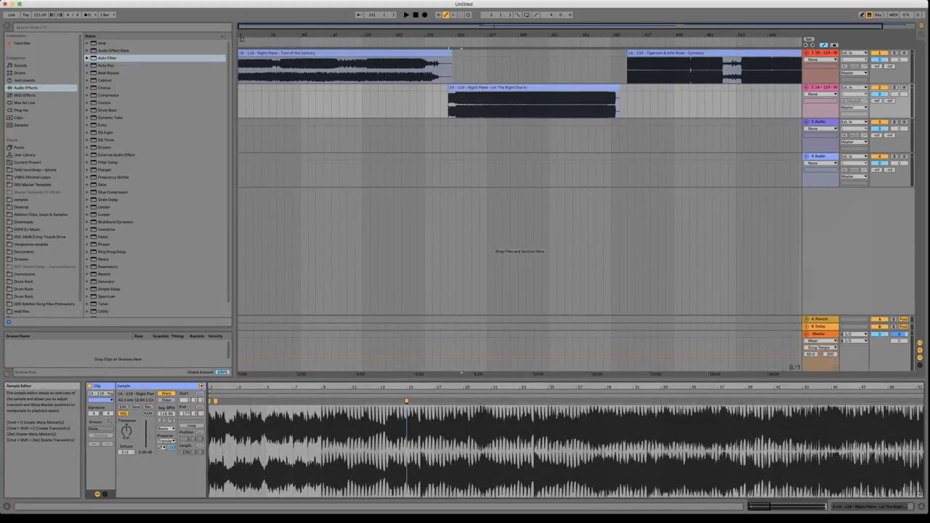
Step: Add a warp marker on the kick near bar 39, align it with 39.1.1, and play from there to check the beat
left_click_drag(748, 387, 567, 487)
left_click_drag(566, 388, 571, 440)
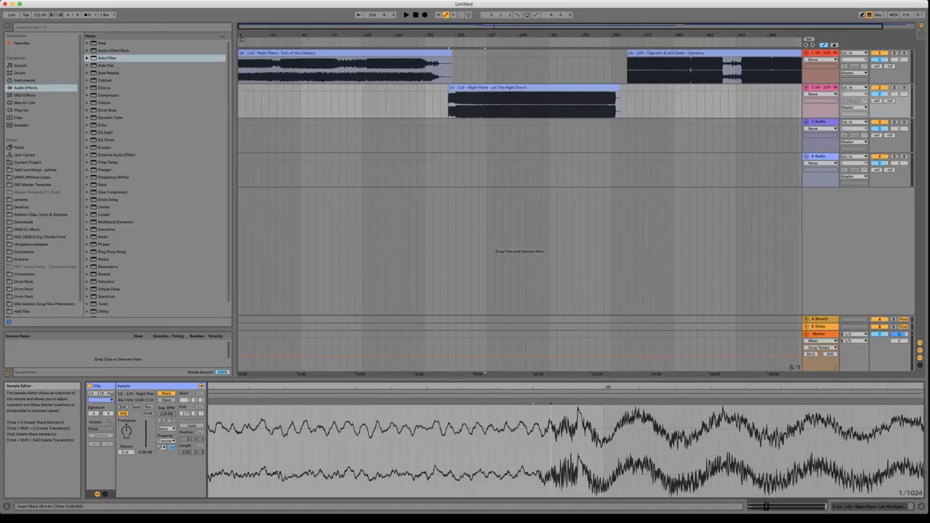
left_click_drag(551, 435, 585, 436)
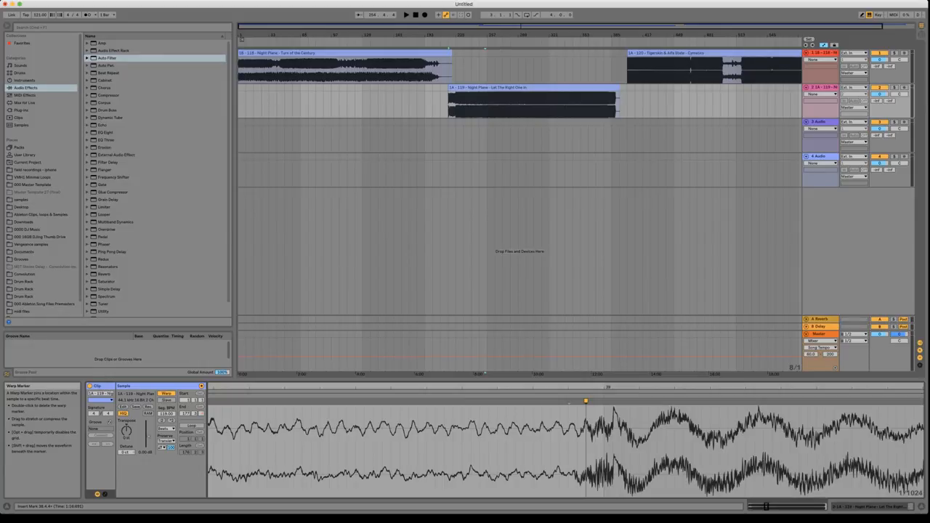
left_click_drag(585, 435, 603, 436)
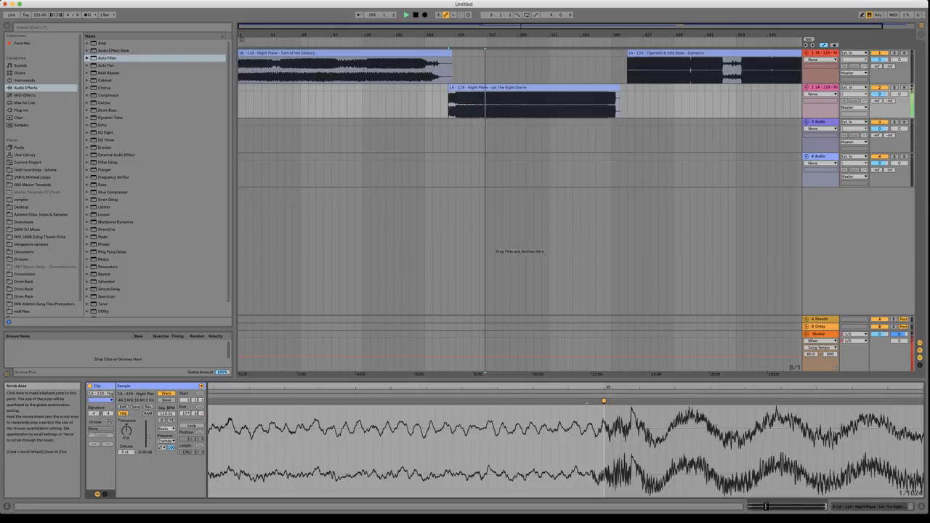
key("space")
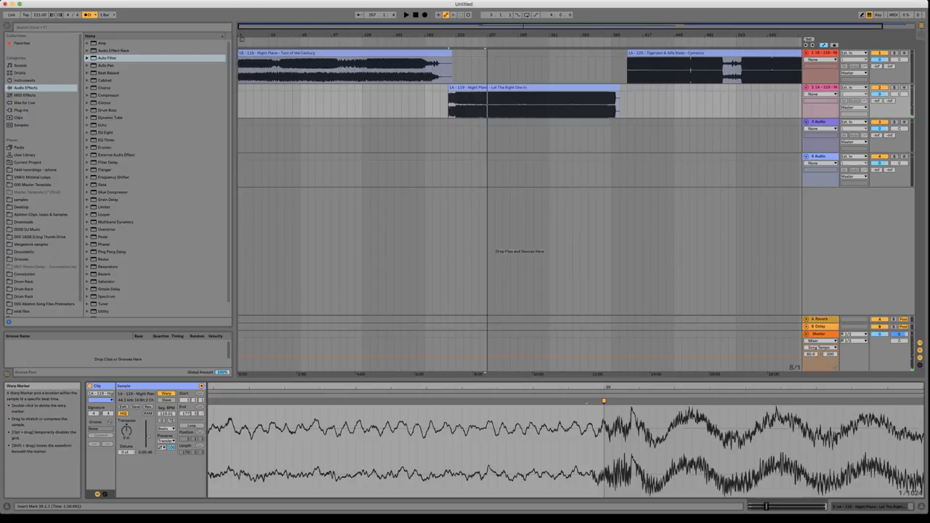
mouse_move(604, 401)
left_mouse_down()
mouse_move(581, 401)
mouse_move(602, 348)
mouse_move(600, 247)
left_mouse_up()
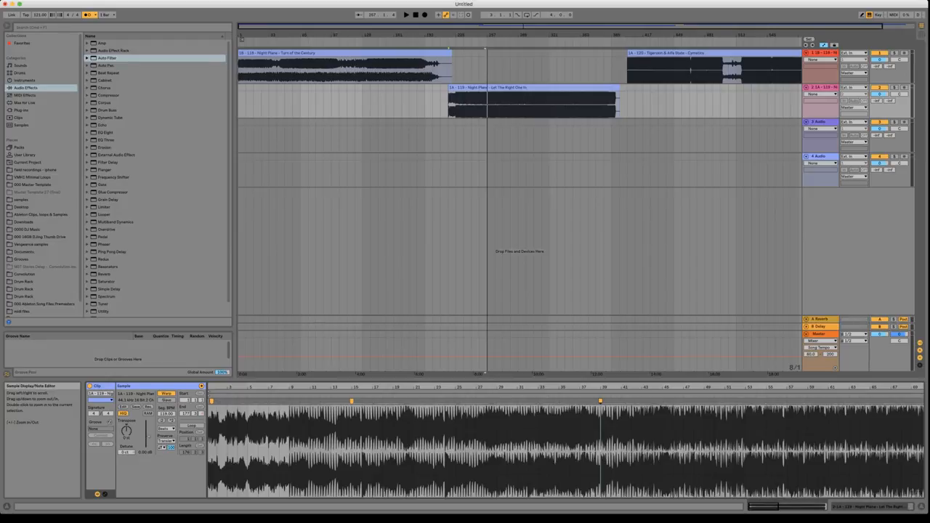
Step: Pin the late transient at 169.4 to the grid with a warp marker and delete the markers at bars 15 and 39
mouse_move(602, 388)
left_mouse_down()
mouse_move(446, 388)
mouse_move(446, 320)
left_mouse_up()
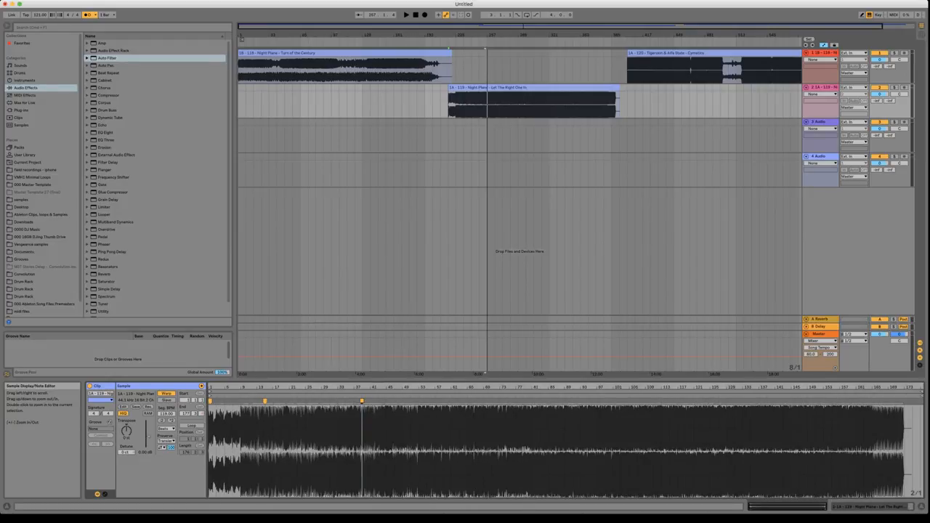
left_click_drag(892, 388, 892, 504)
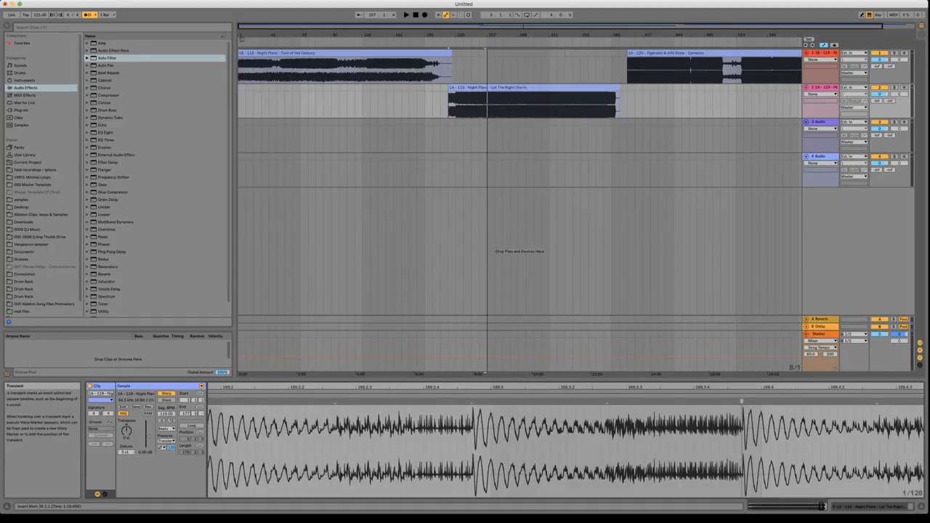
mouse_move(741, 400)
left_mouse_down()
mouse_move(761, 400)
mouse_move(730, 373)
mouse_move(730, 261)
left_mouse_up()
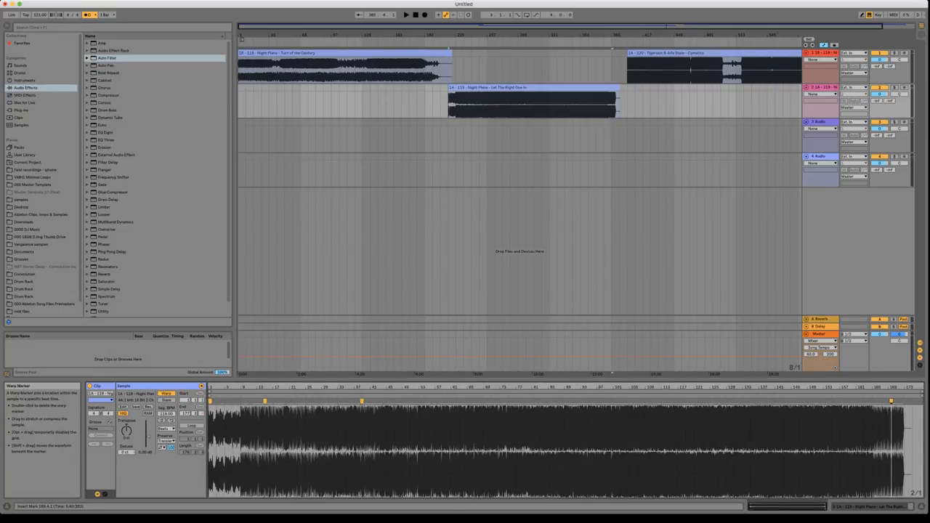
double_click(361, 401)
left_click(265, 436)
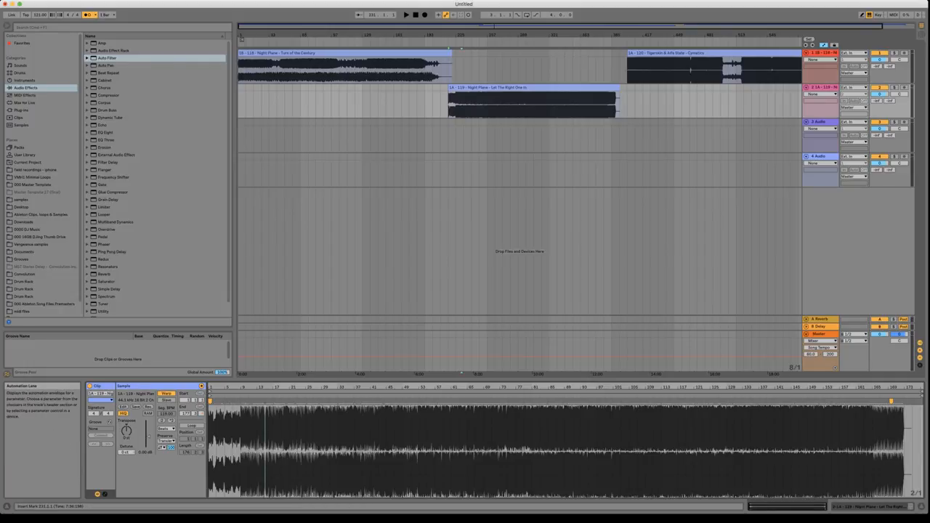
Step: Move the Let The Right One In clip to bar 129 beneath the first song and play the overlap
left_click_drag(476, 88, 390, 88)
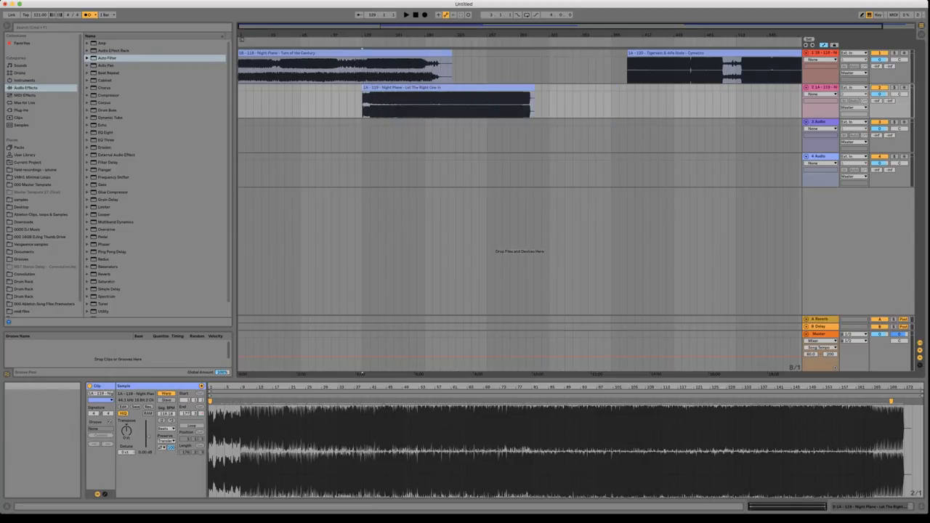
left_click(406, 15)
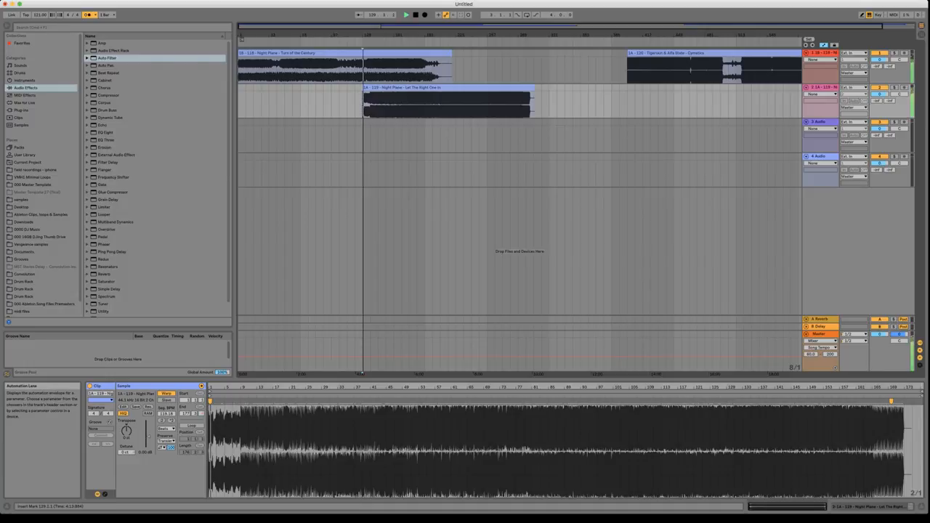
Step: Audition the first song just before bar 97 and move the Let The Right One In clip to start at bar 97
left_click(323, 70)
key("space")
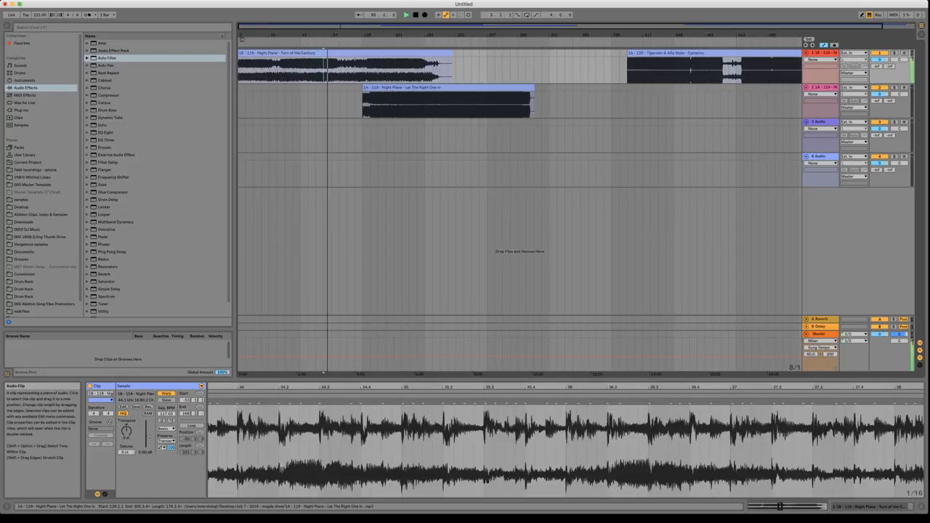
key("space")
left_click_drag(385, 88, 354, 88)
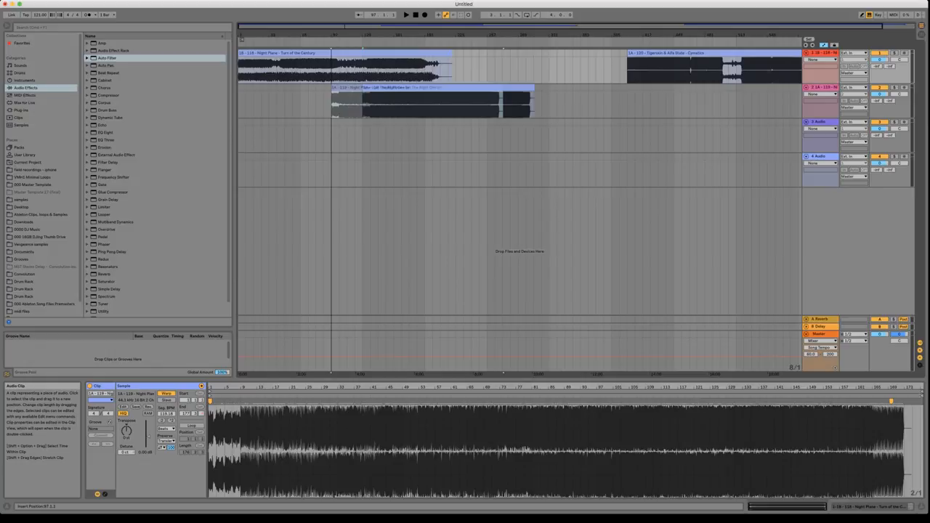
Step: Automate the Let The Right One In track's volume to fade in from silence at the clip's start, and play the transition
left_click_drag(369, 88, 369, 88)
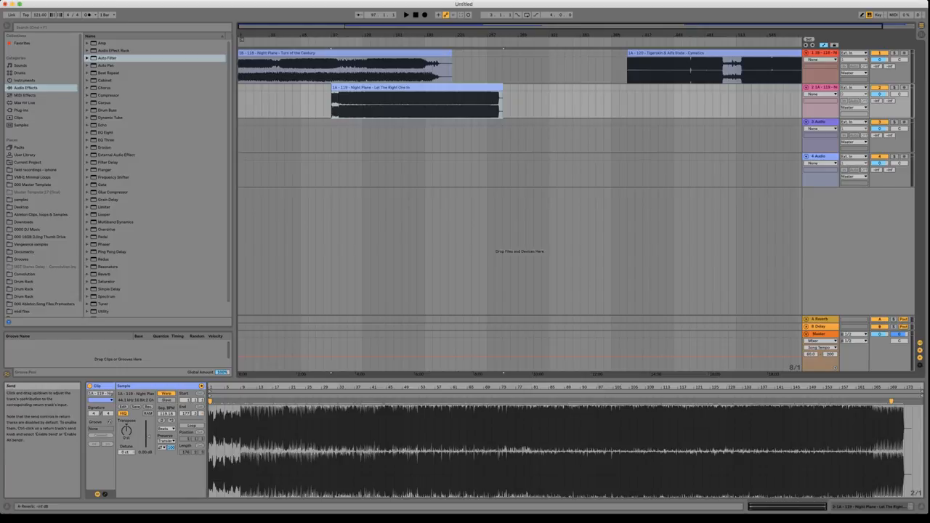
left_click(879, 94)
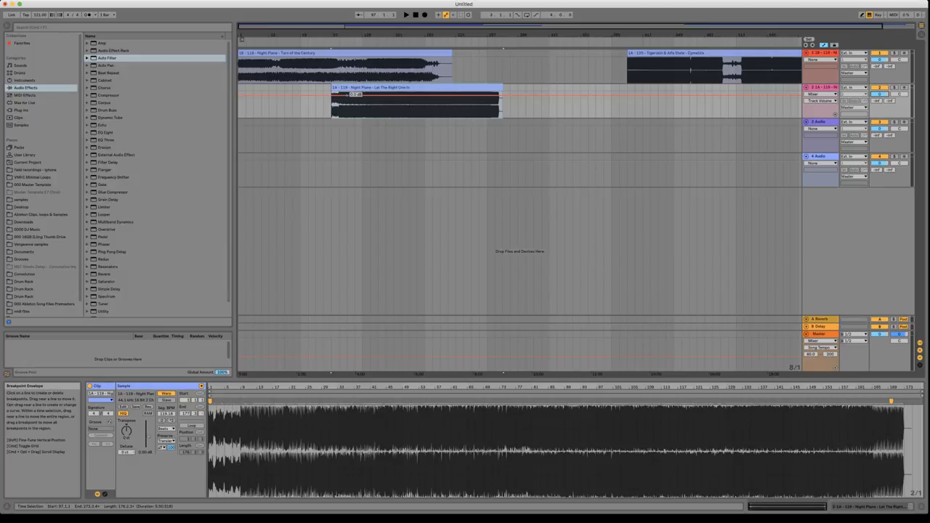
left_click_drag(354, 95, 334, 115)
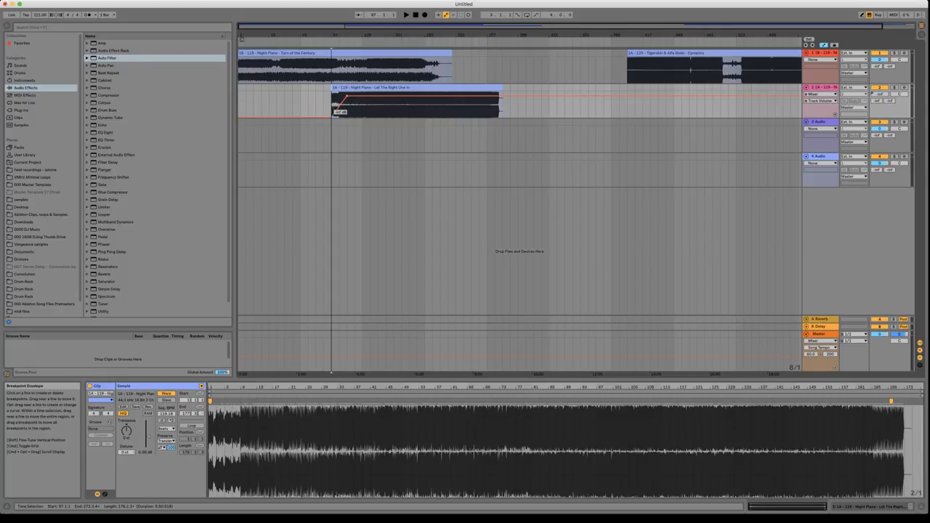
left_click(324, 105)
key("space")
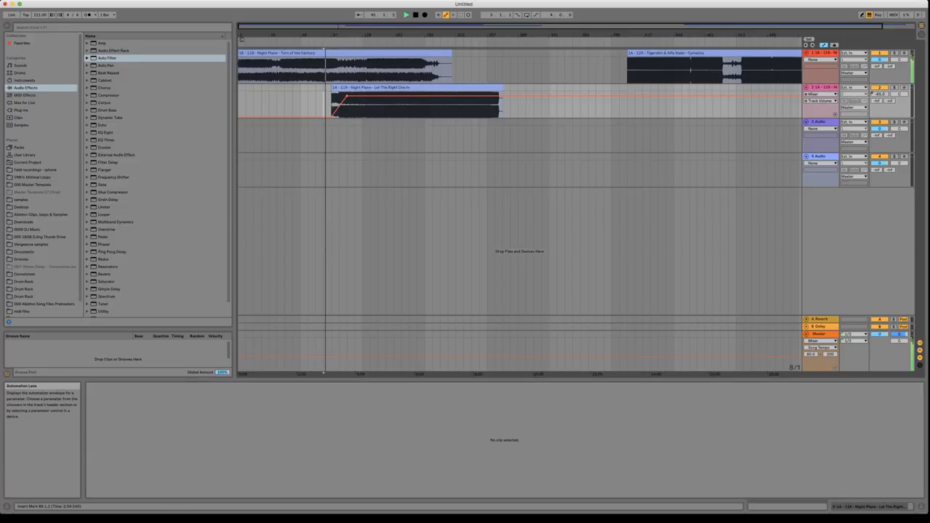
Step: Move the Let The Right One In clip with its fade-in to start at bar 89 and play the new overlap
left_click_drag(350, 35, 350, 49)
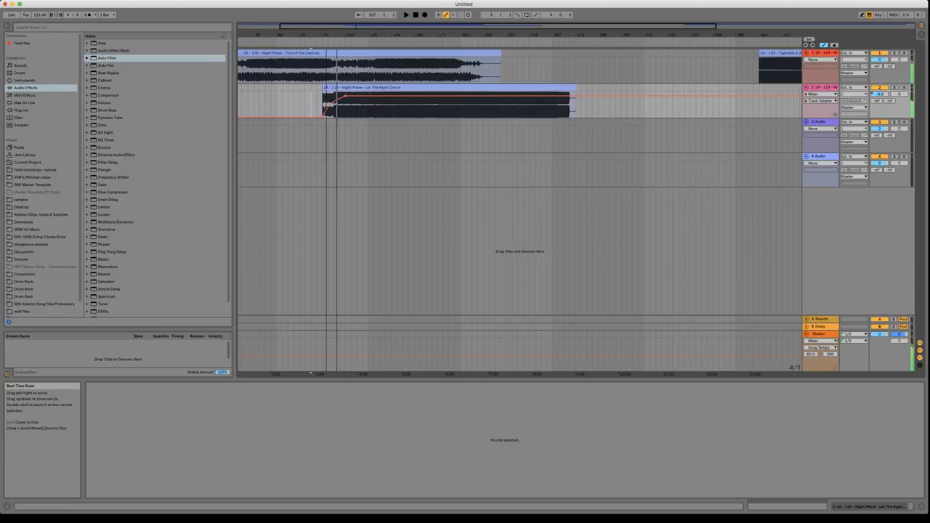
left_click_drag(326, 35, 326, 61)
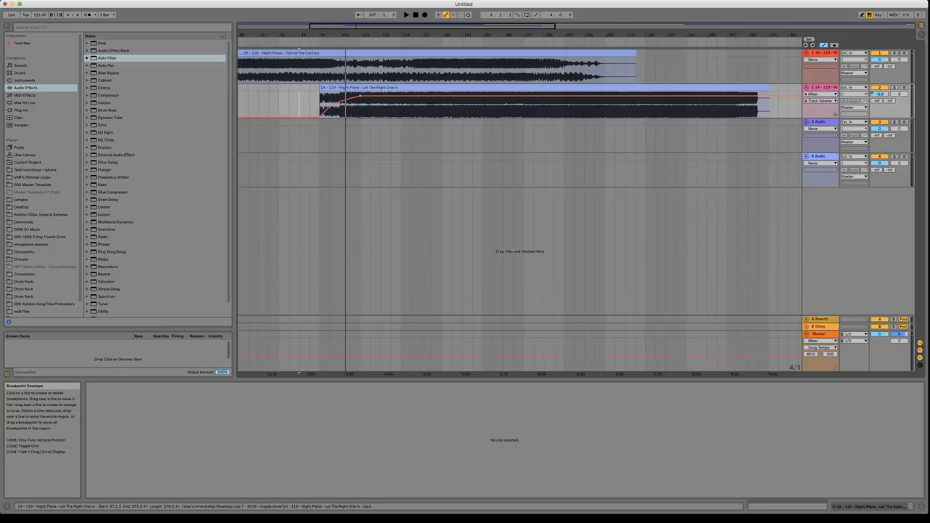
left_click_drag(349, 88, 327, 87)
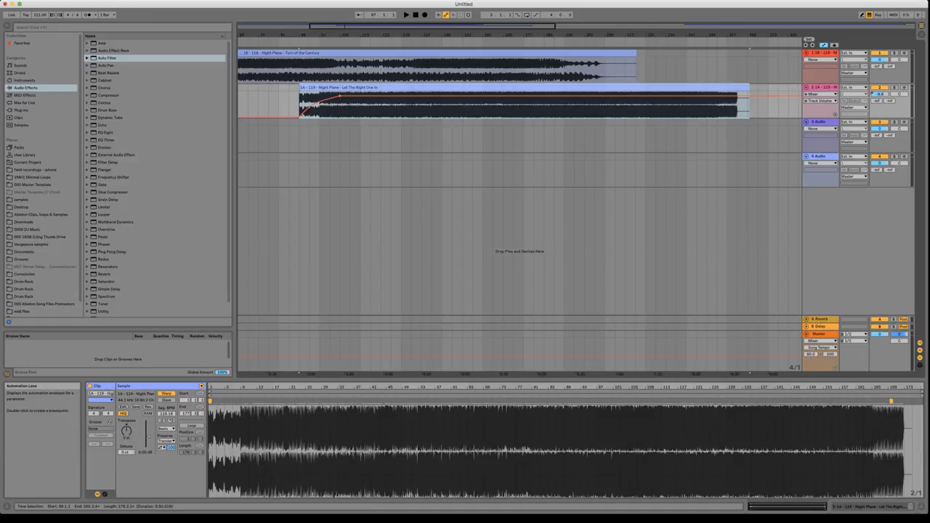
left_click(269, 104)
key("space")
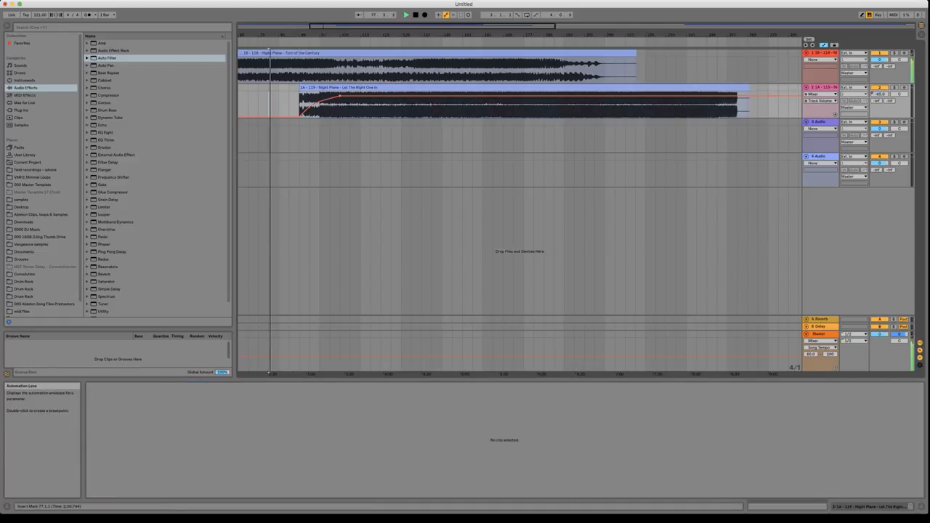
left_click(310, 106)
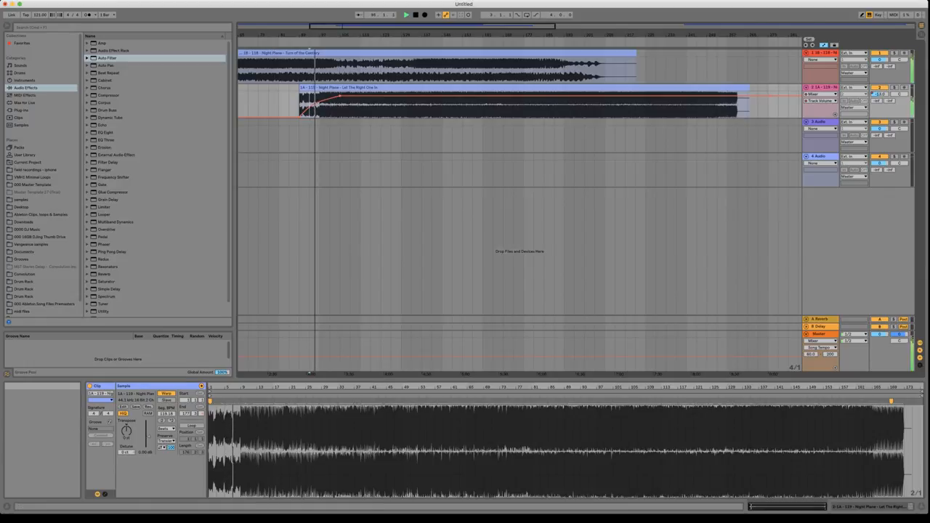
Step: Automate the first track's EQ Three mid gain to ramp down from about bar 113 to bar 137, and play the blend
left_click_drag(512, 35, 512, 19)
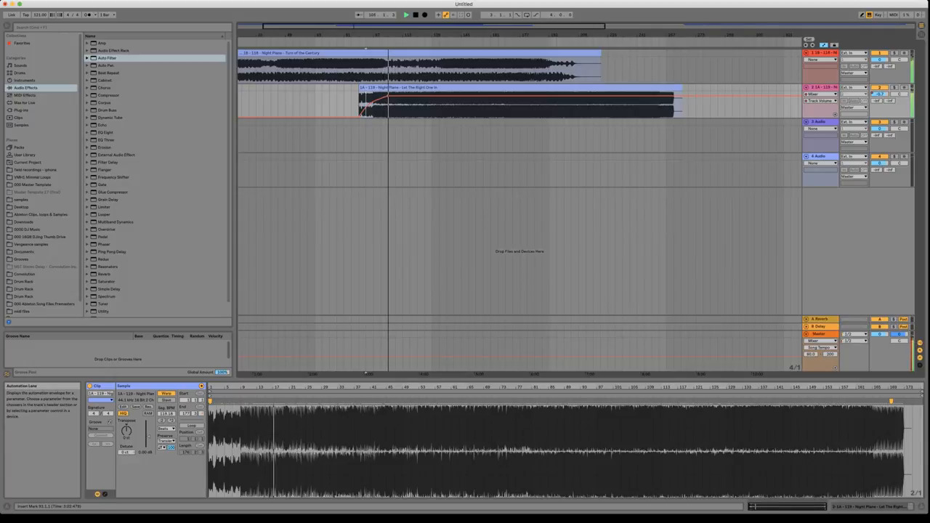
left_click_drag(461, 35, 460, 29)
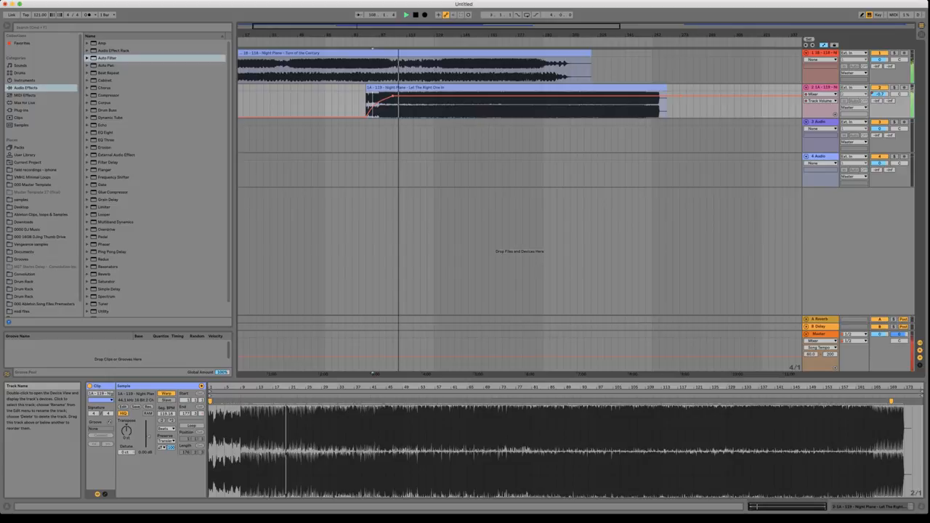
double_click(824, 53)
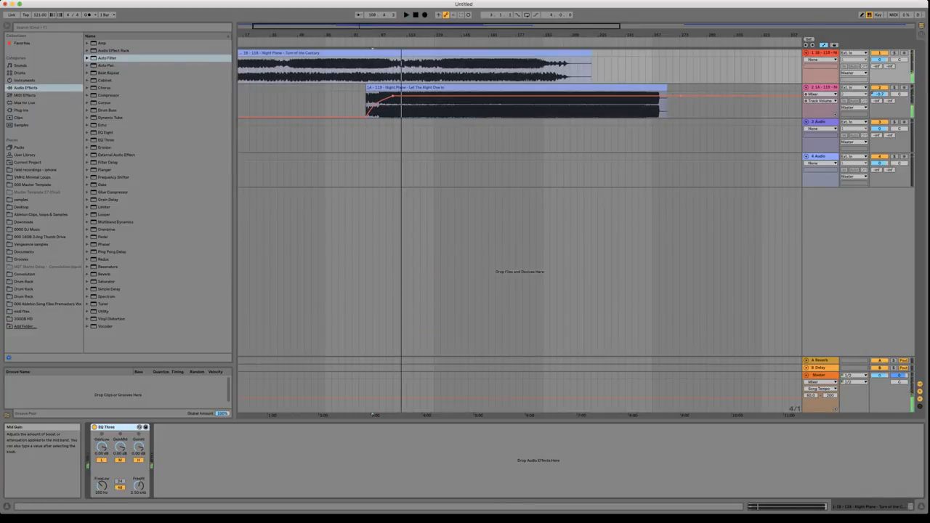
left_click(120, 447)
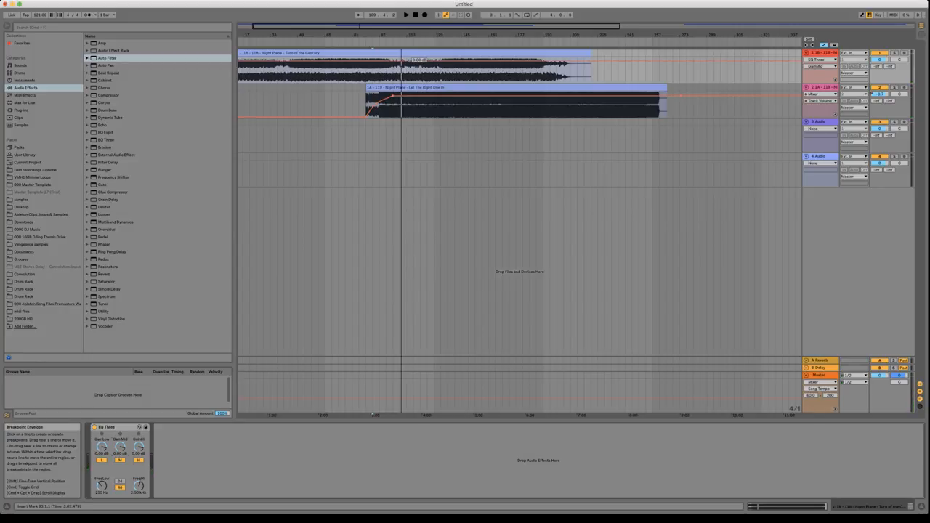
left_click(440, 61)
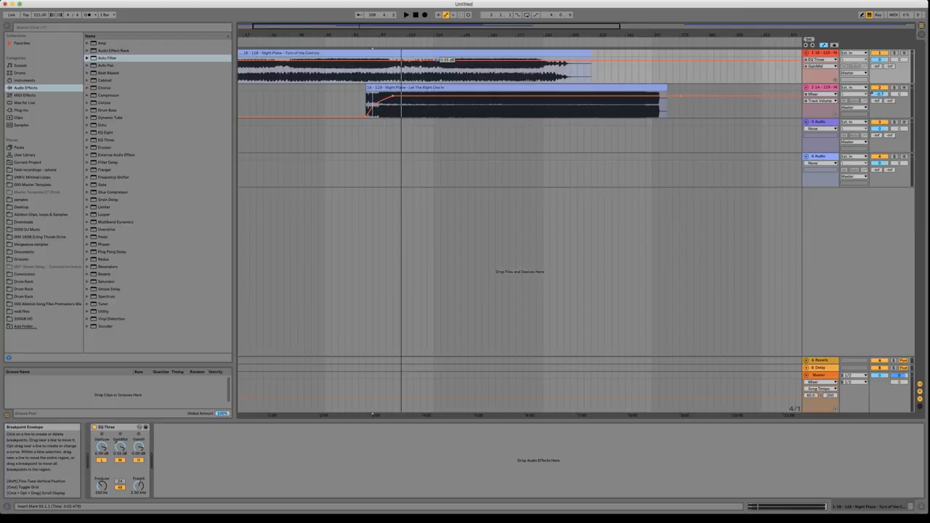
key("super+z")
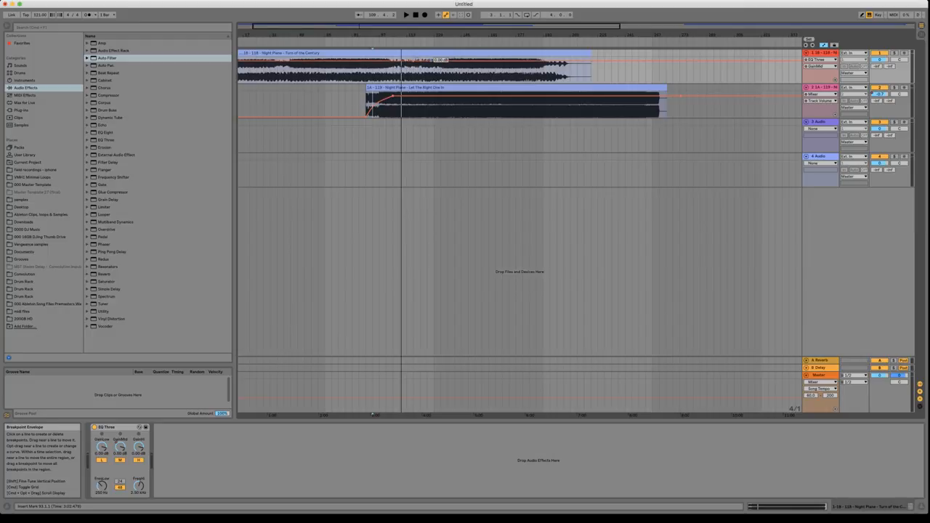
left_click_drag(436, 61, 454, 72)
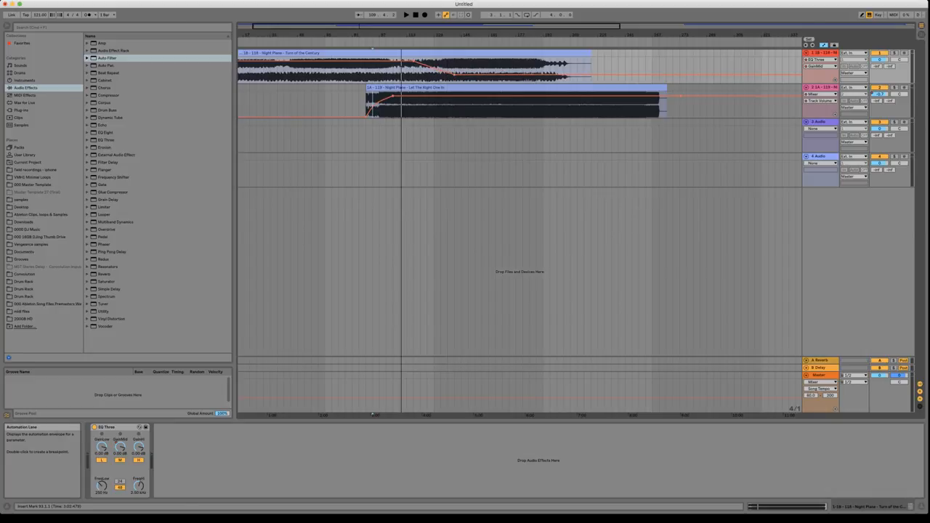
left_click(393, 414)
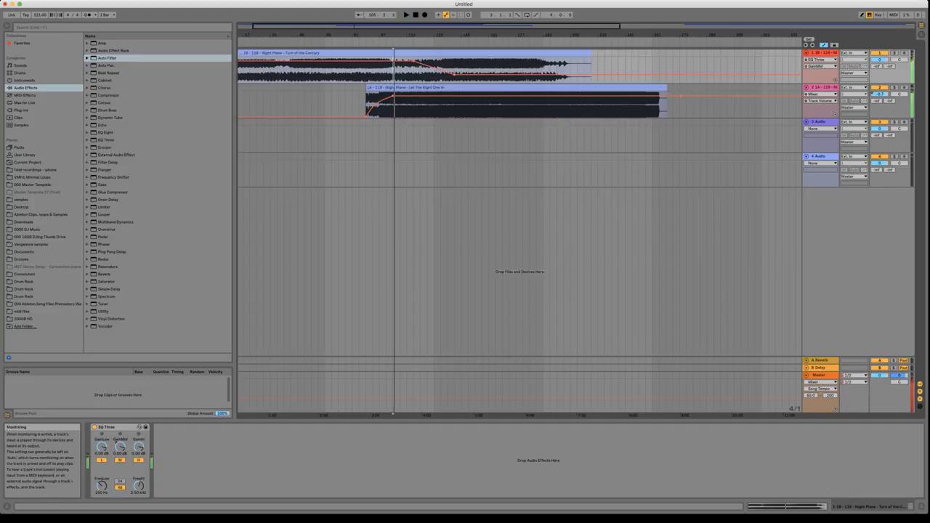
Step: Automate the first track's volume to fall gradually through the end of Turn of the Century, and play the transition
left_click(879, 59)
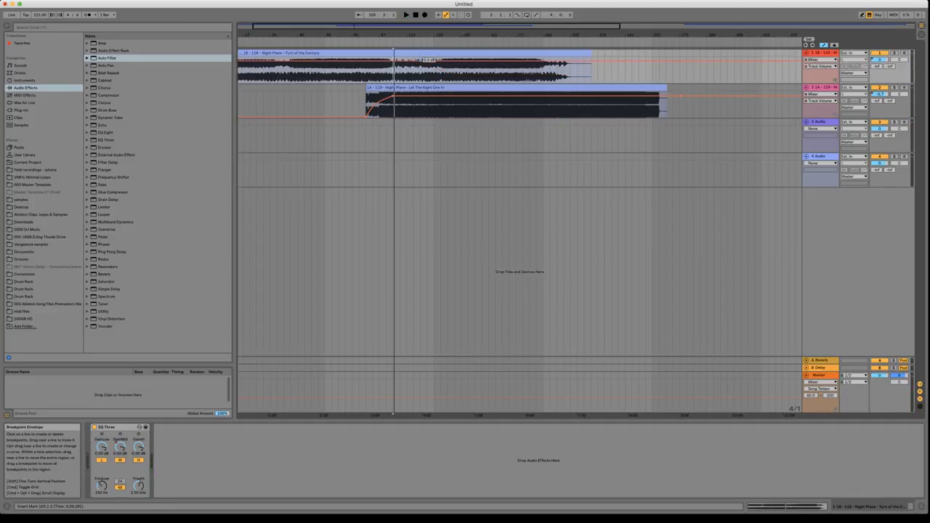
left_click_drag(509, 60, 509, 69)
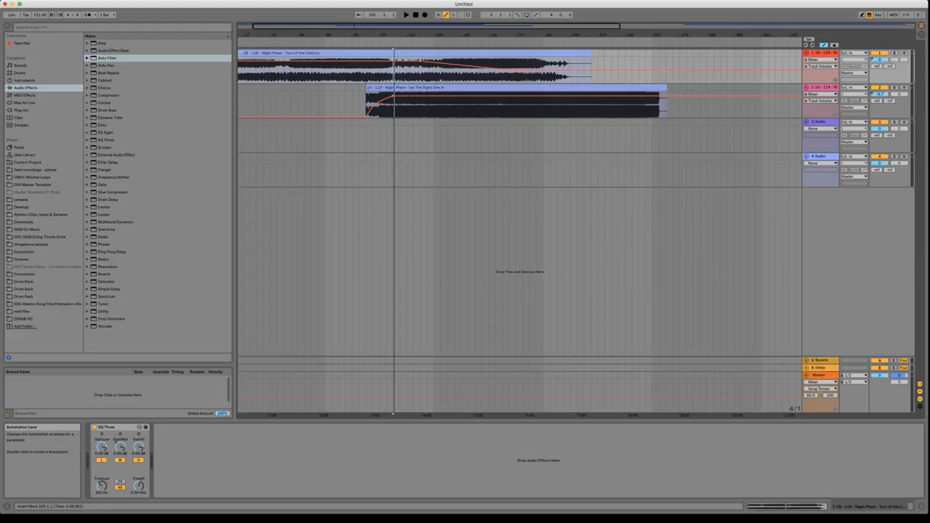
left_click(373, 414)
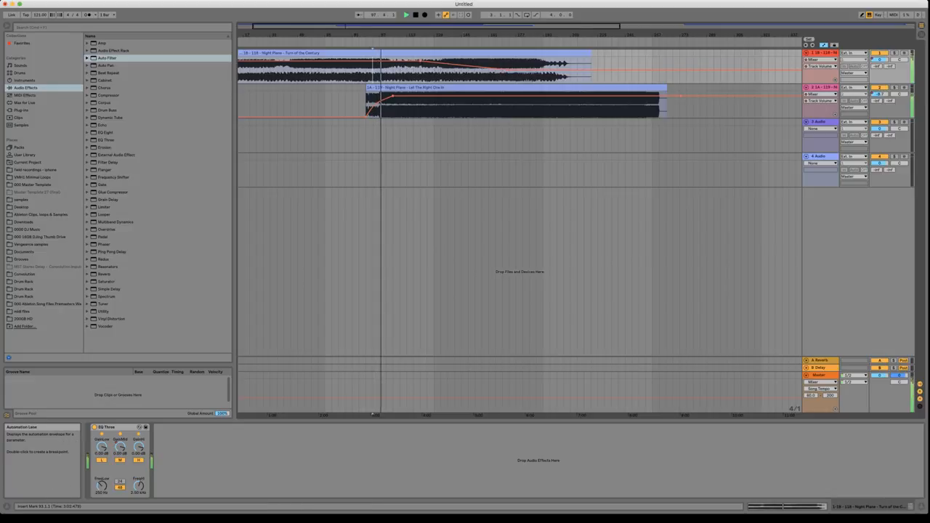
left_click(393, 414)
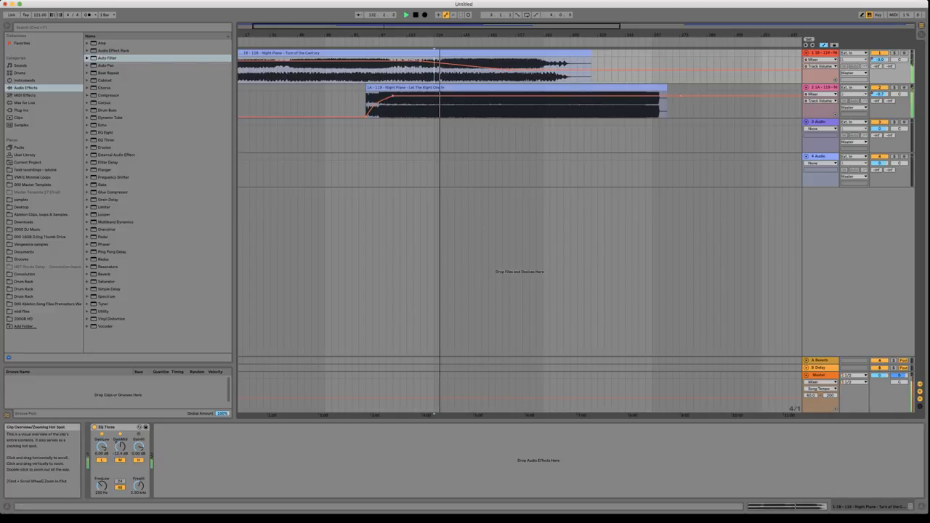
Step: Raise the first track's volume and EQ Three mid gain automation back to normal level after Turn of the Century ends
left_click_drag(436, 35, 436, 29)
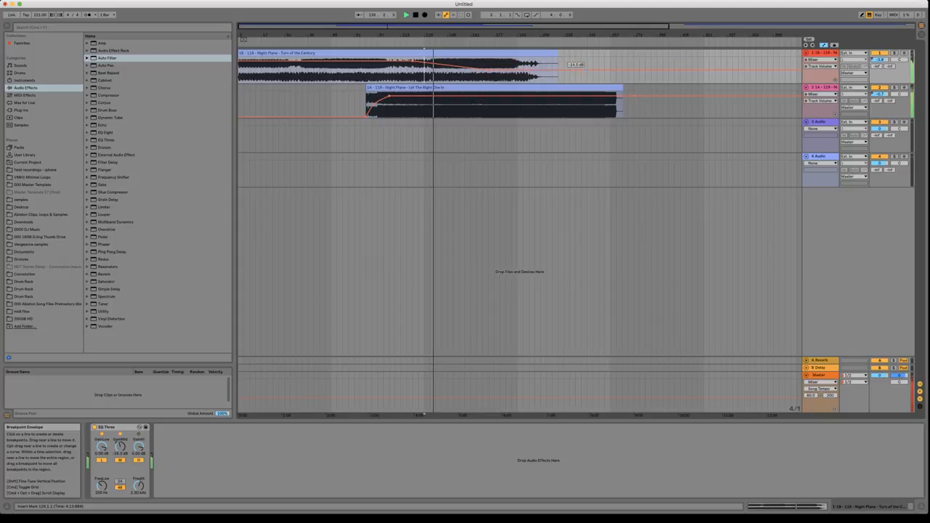
left_click_drag(587, 70, 587, 59)
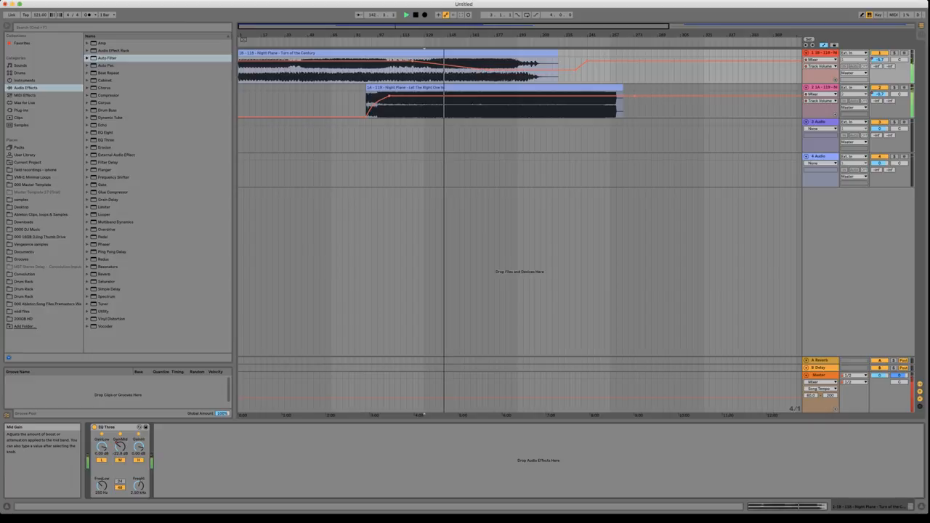
left_click(120, 447)
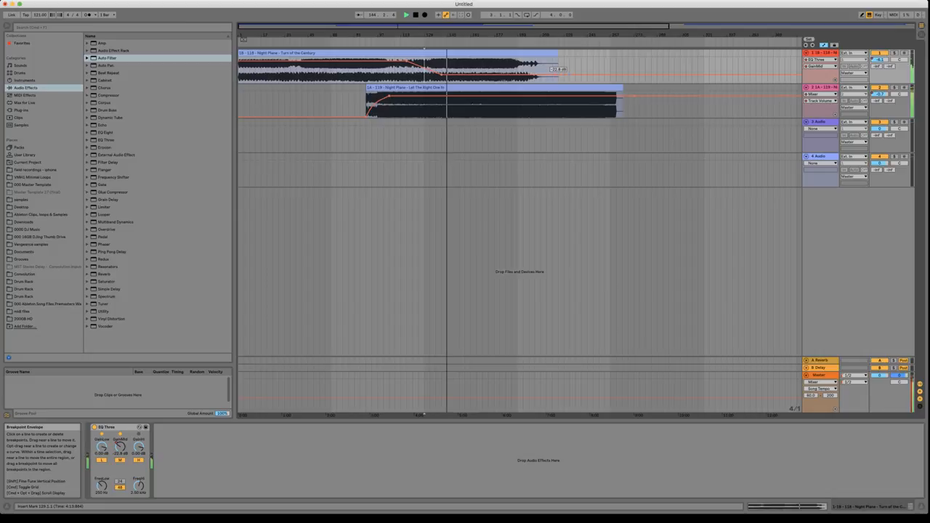
left_click_drag(560, 69, 561, 61)
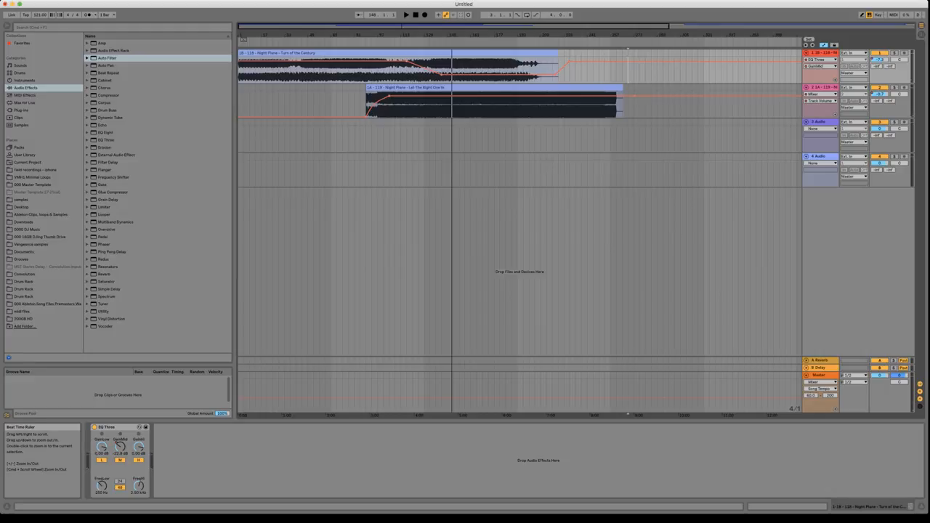
Step: Move the Cymatics clip to start at bar 233 and dip the first track's mid gain automation at its start
left_click_drag(455, 35, 455, 19)
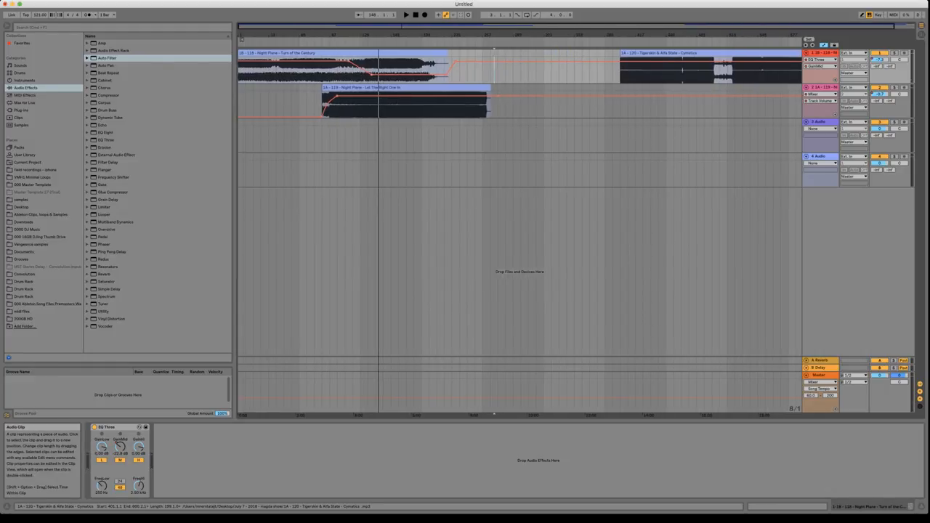
left_click_drag(648, 53, 487, 53)
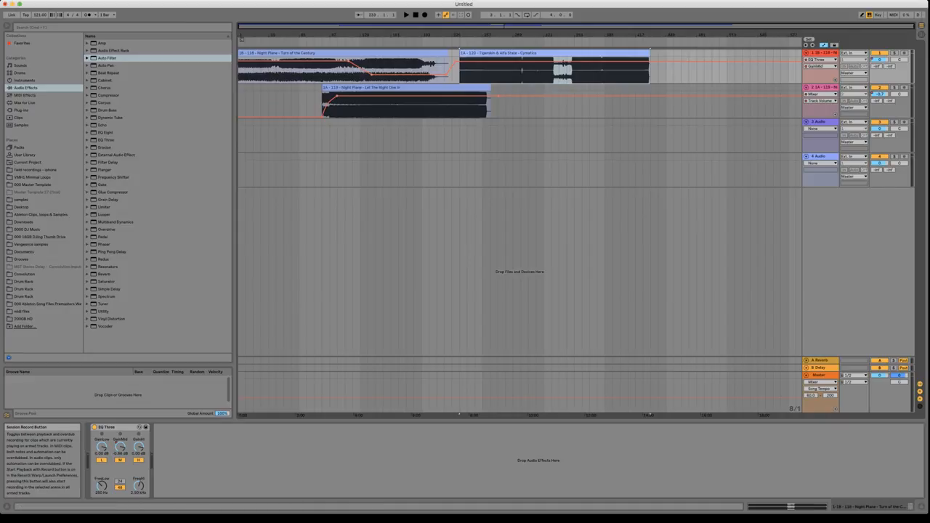
left_click_drag(461, 35, 513, 77)
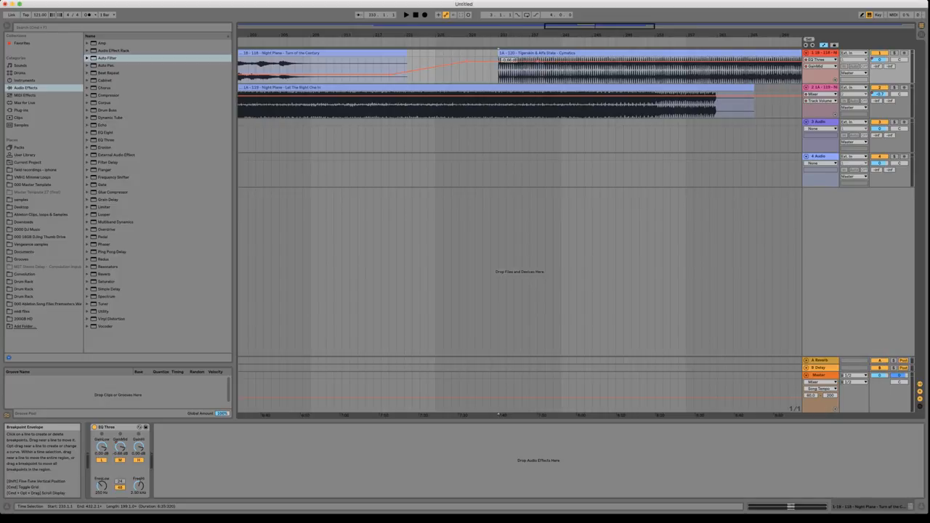
left_click_drag(498, 61, 499, 73)
Step: Automate the second track's volume to fall in stages from bar 233 to the end of Let The Right One In and recover after it
left_click_drag(500, 94, 500, 95)
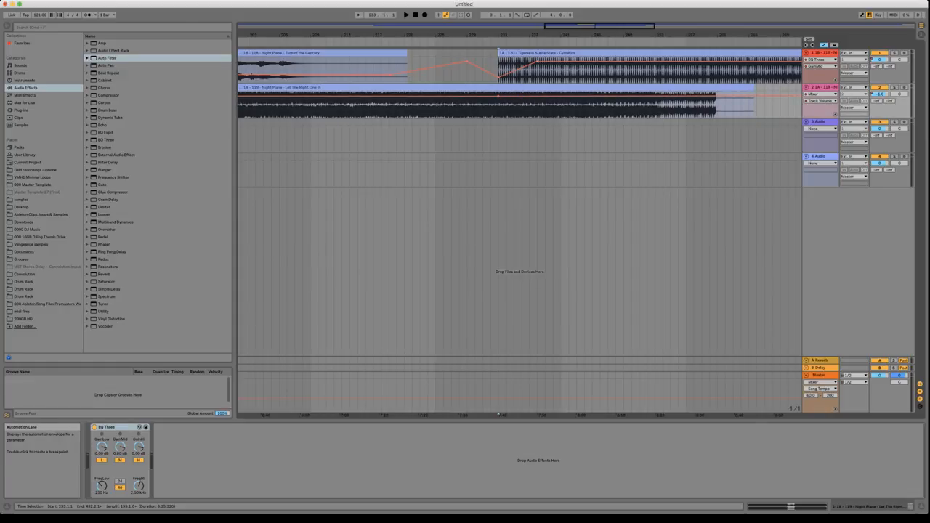
left_click_drag(545, 95, 545, 103)
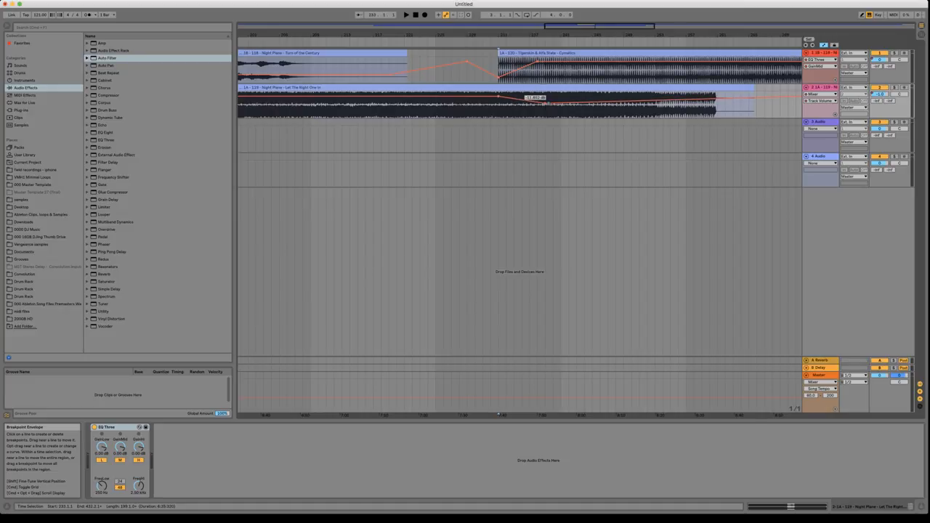
left_click_drag(498, 415, 375, 415)
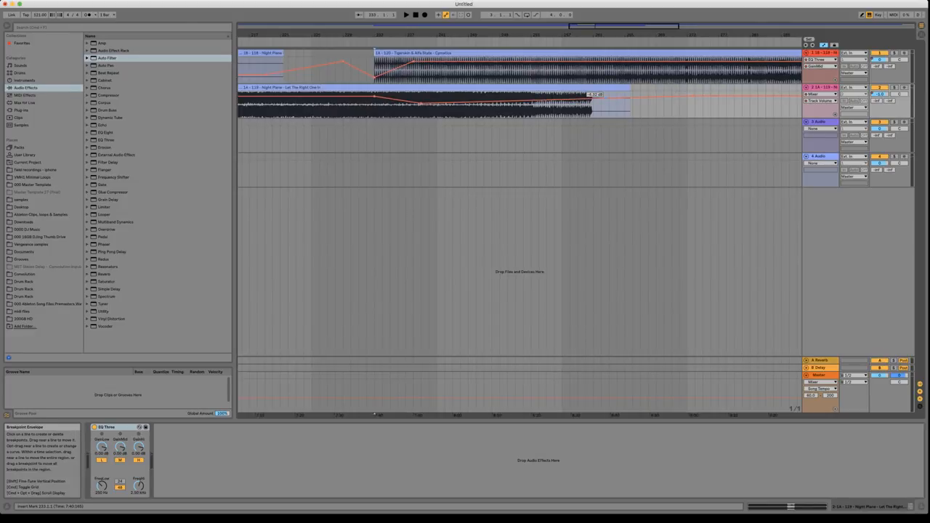
left_click_drag(605, 102, 693, 94)
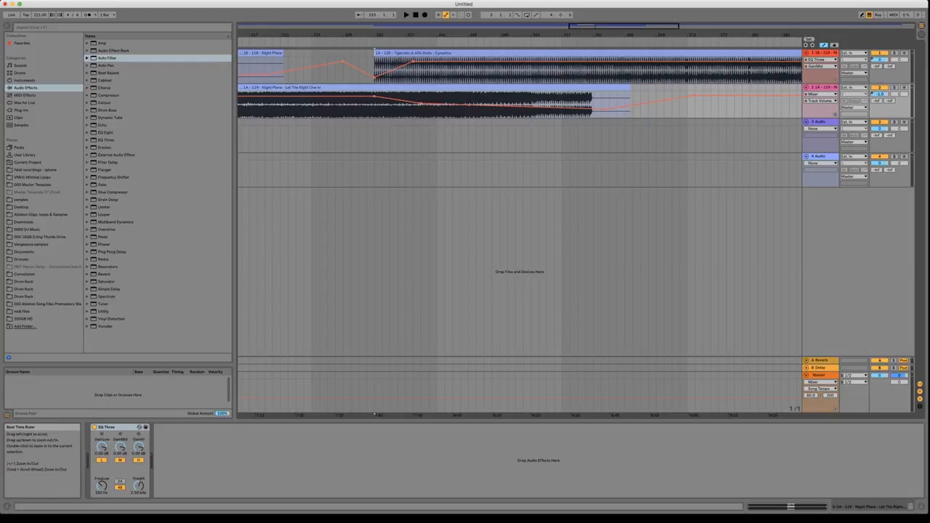
Step: Delete the low mid gain breakpoint at the start of the Cymatics clip on the first track
left_click_drag(385, 35, 396, 10)
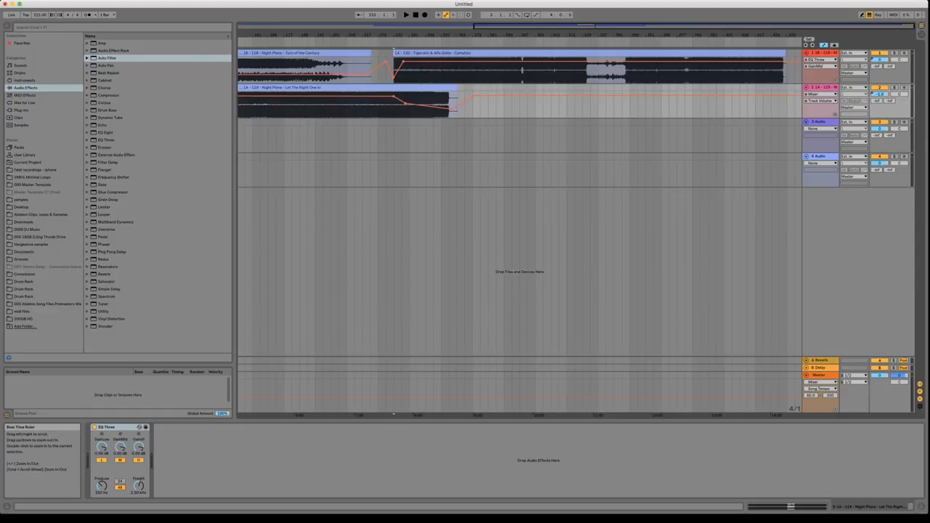
left_click_drag(395, 34, 542, 32)
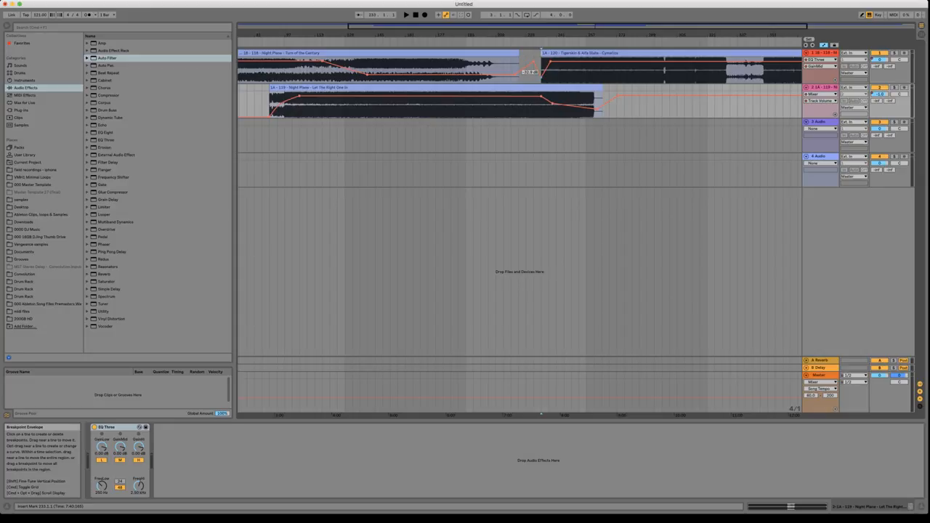
left_click(541, 77)
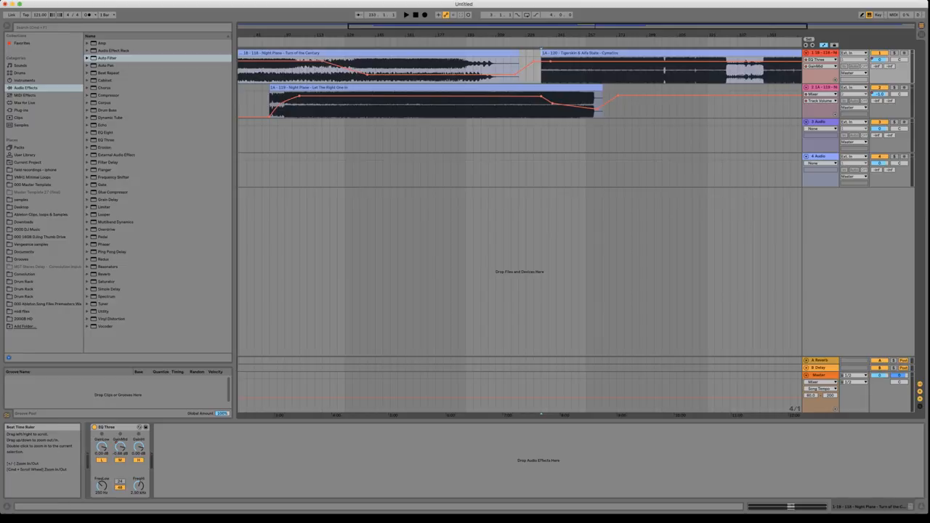
Step: Automate the first track's volume to rise in stages from the start of the Cymatics clip at bar 233
left_click_drag(640, 34, 640, 29)
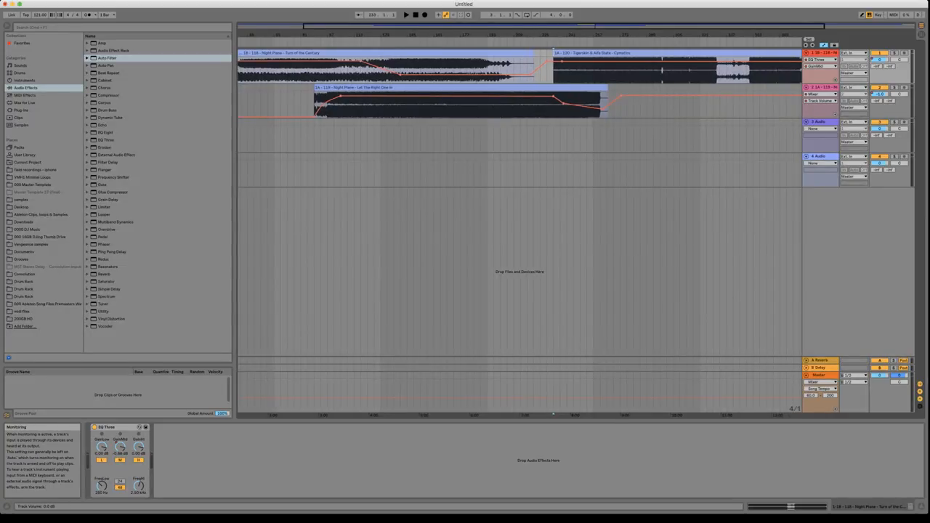
left_click_drag(879, 60, 879, 60)
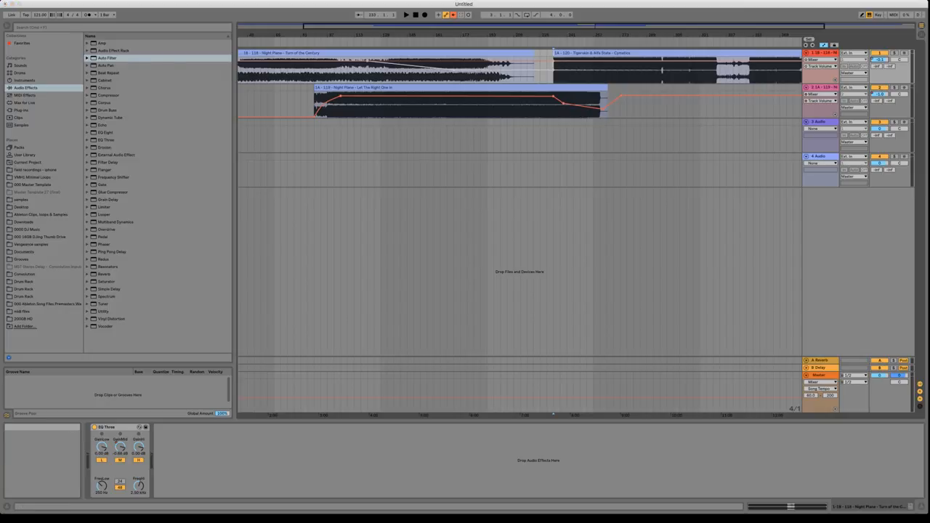
left_click(453, 14)
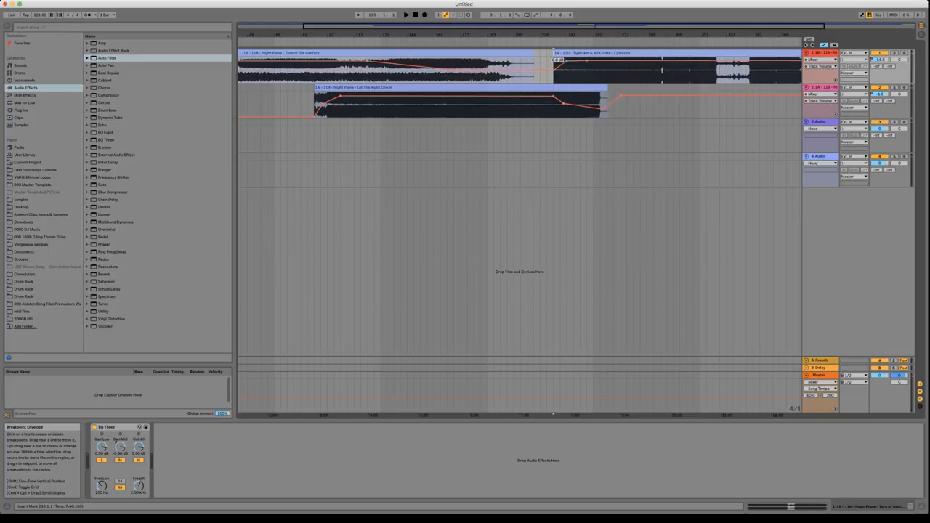
left_click_drag(567, 61, 567, 68)
Step: Play the transition from bar 225 and soften the second track's volume fall over the end of Let The Right One In
left_click(541, 61)
key("space")
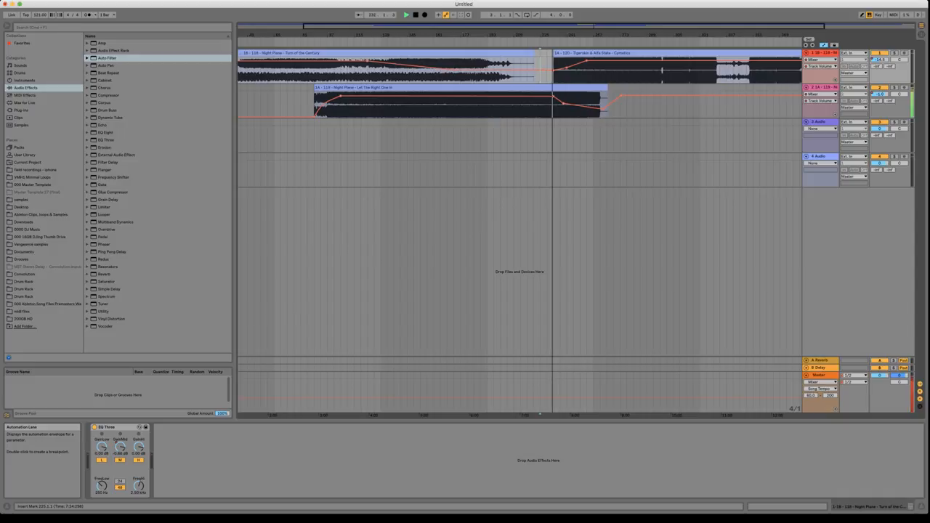
left_click_drag(563, 104, 567, 103)
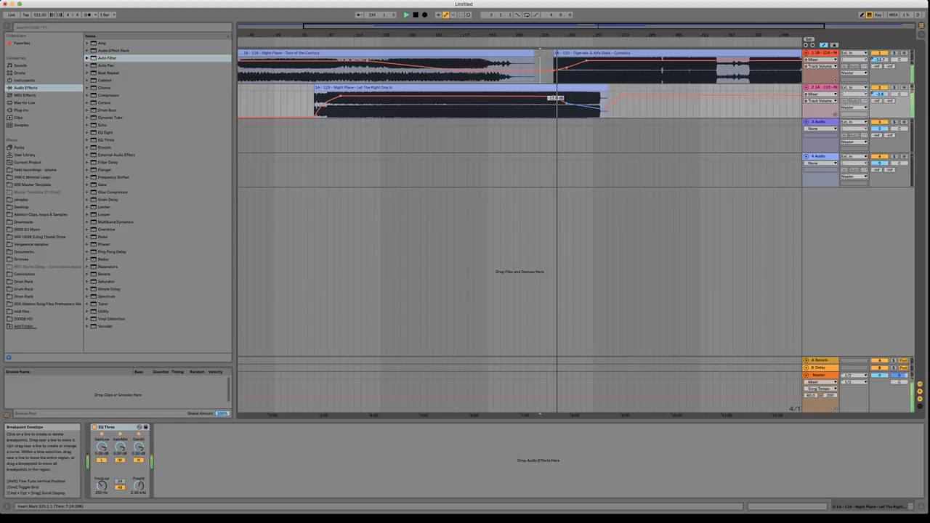
left_click_drag(567, 103, 585, 103)
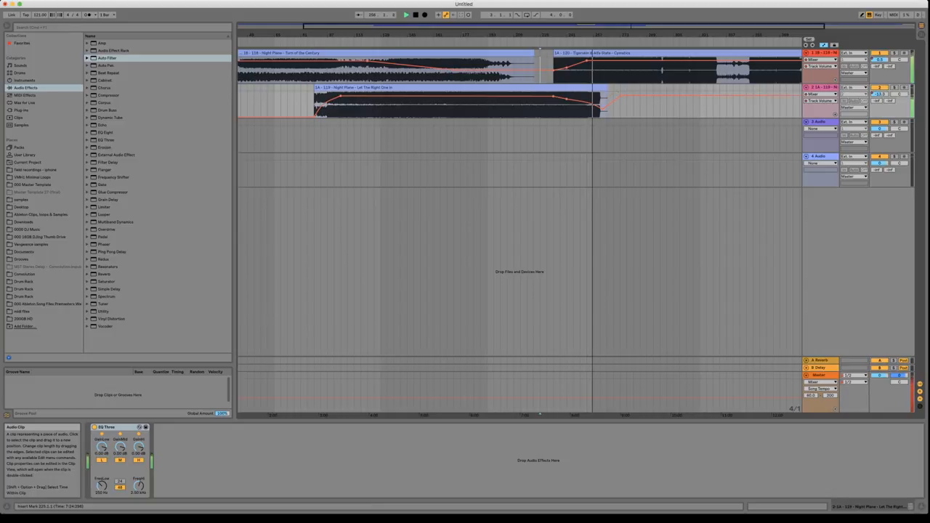
Step: Add the Mathemagician song file to the arrangement and place it on the third track at bar 393
left_click_drag(690, 34, 690, 14)
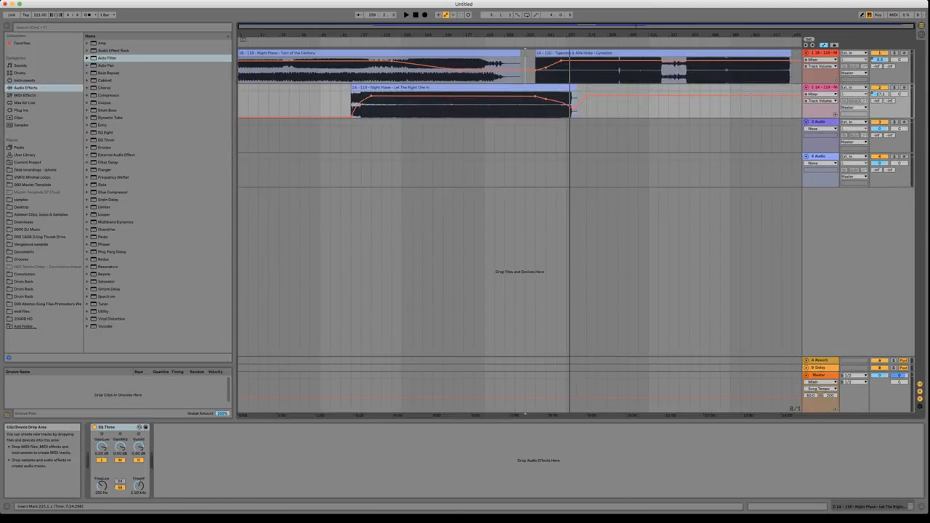
left_click(566, 169)
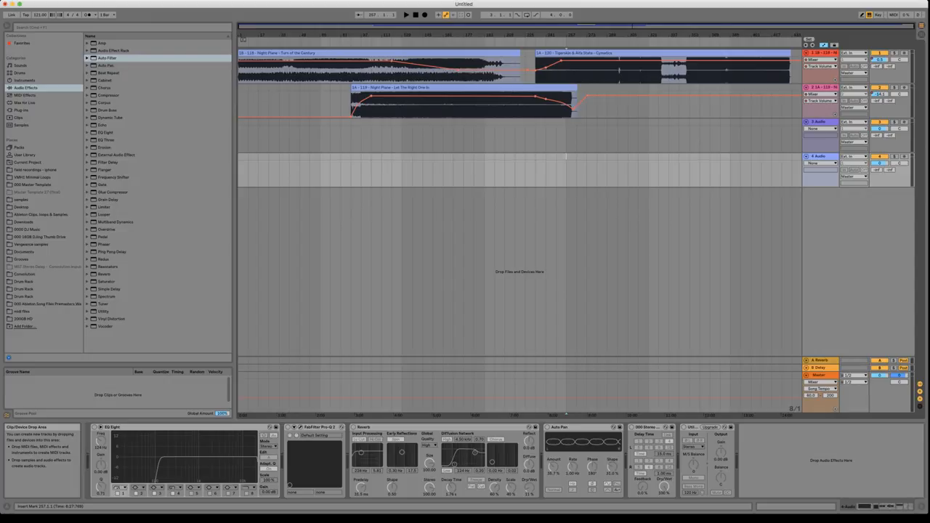
left_click_drag(6, 172, 525, 171)
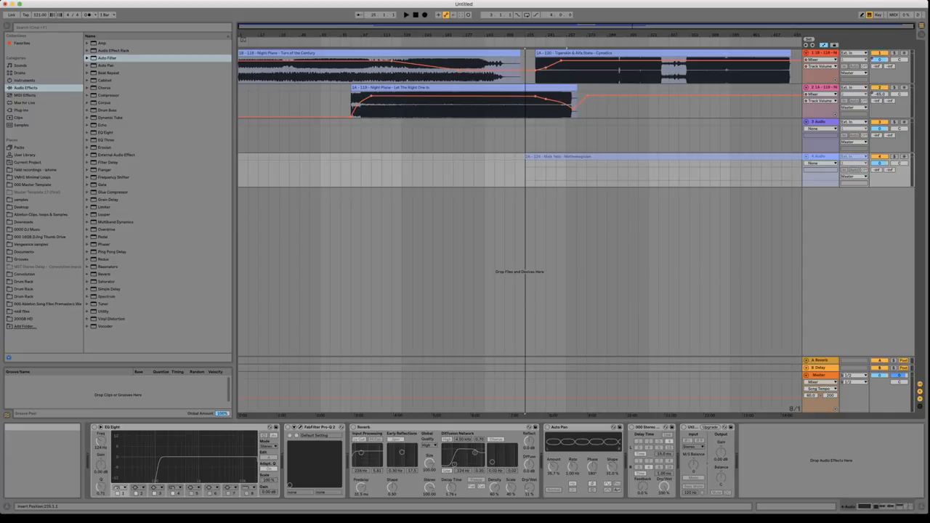
left_click_drag(525, 171, 741, 135)
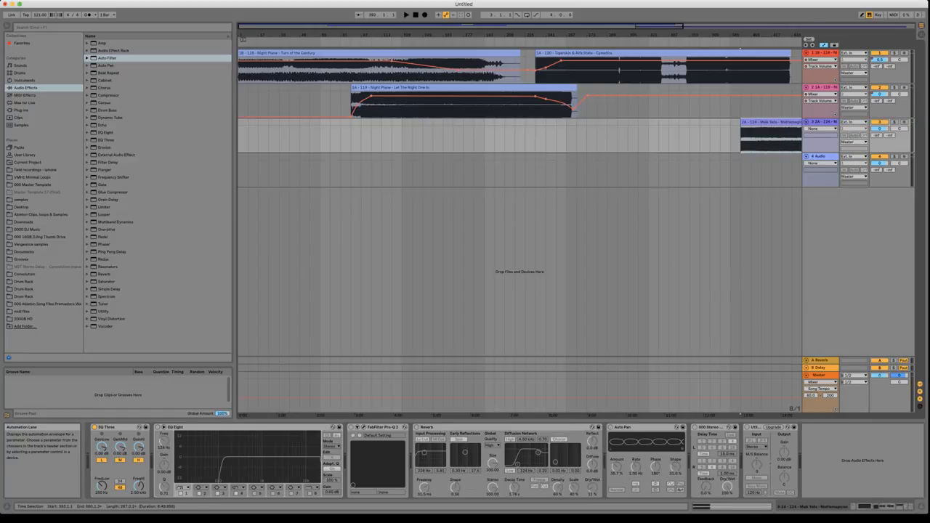
Step: Move the Mathemagician clip to the second track at bar 393 and turn on Warp for it
left_click_drag(631, 35, 403, 29)
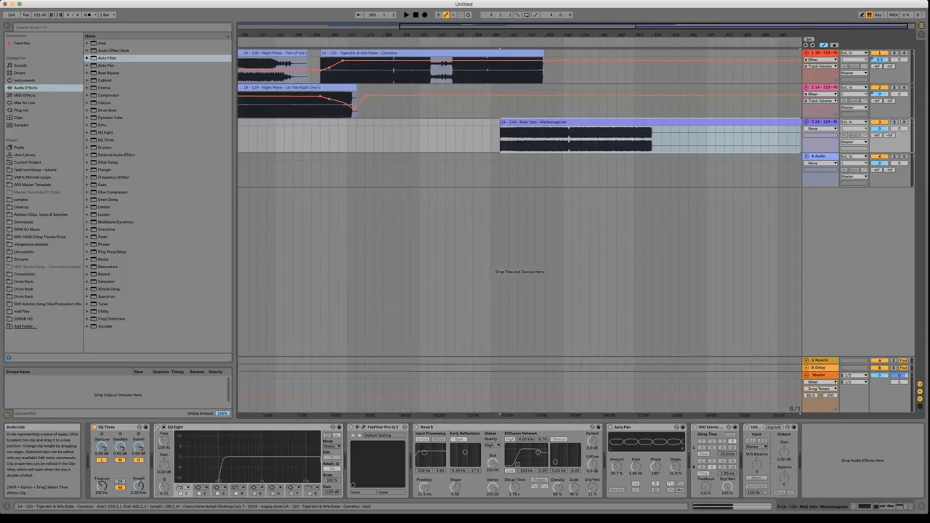
double_click(404, 53)
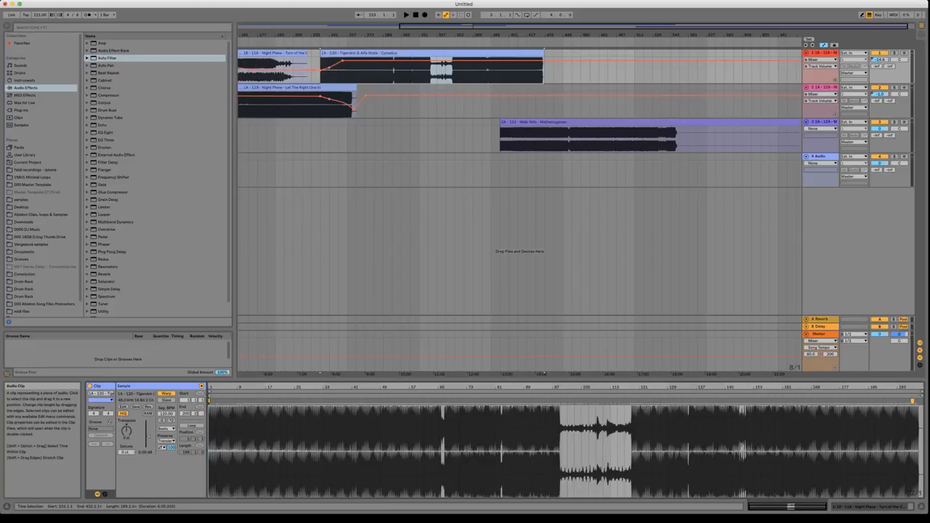
left_click(534, 122)
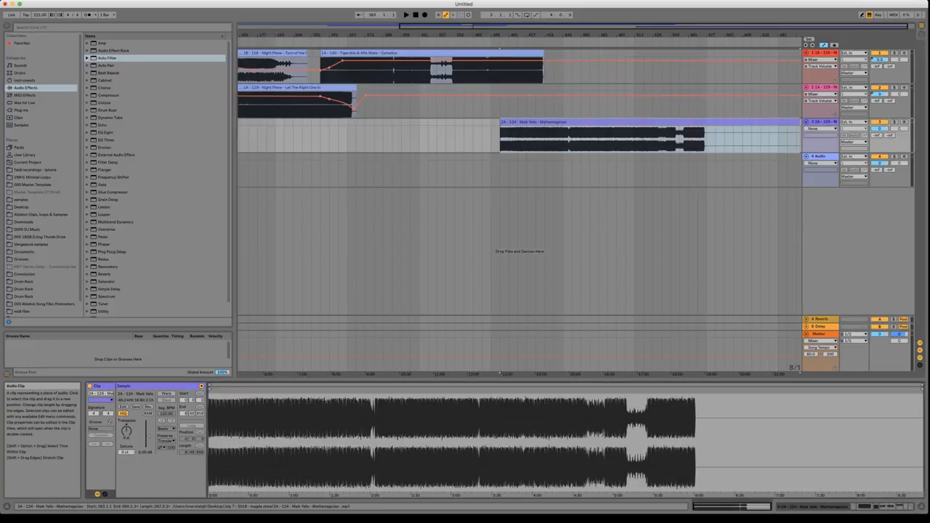
left_click_drag(534, 122, 534, 88)
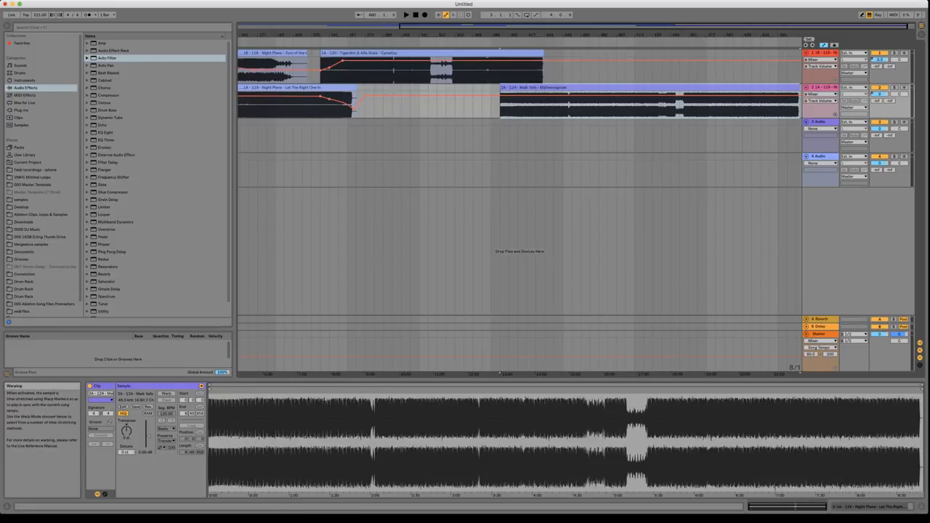
left_click(167, 393)
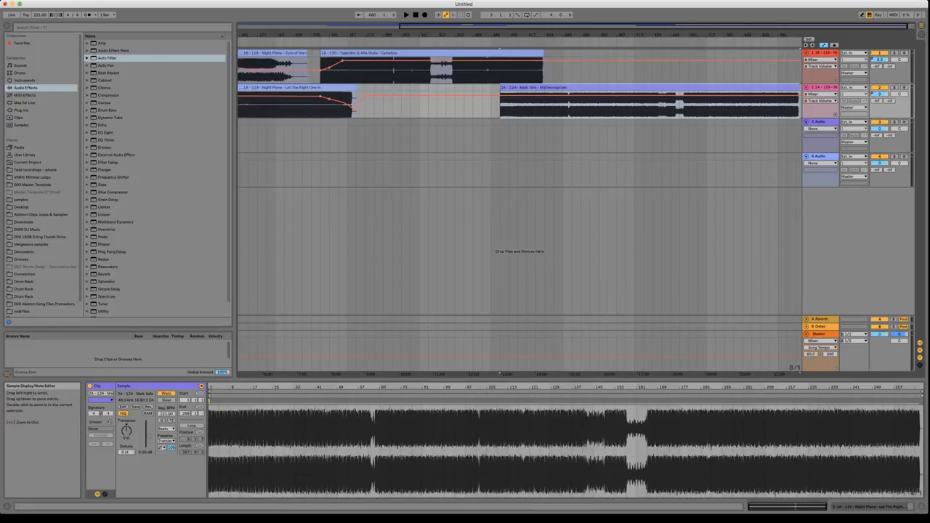
left_click_drag(218, 387, 218, 449)
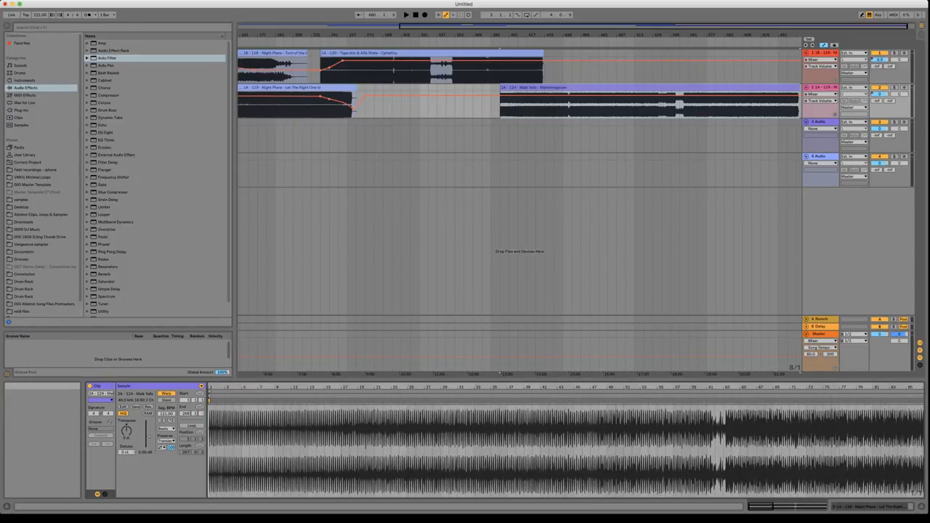
key("super+Tab")
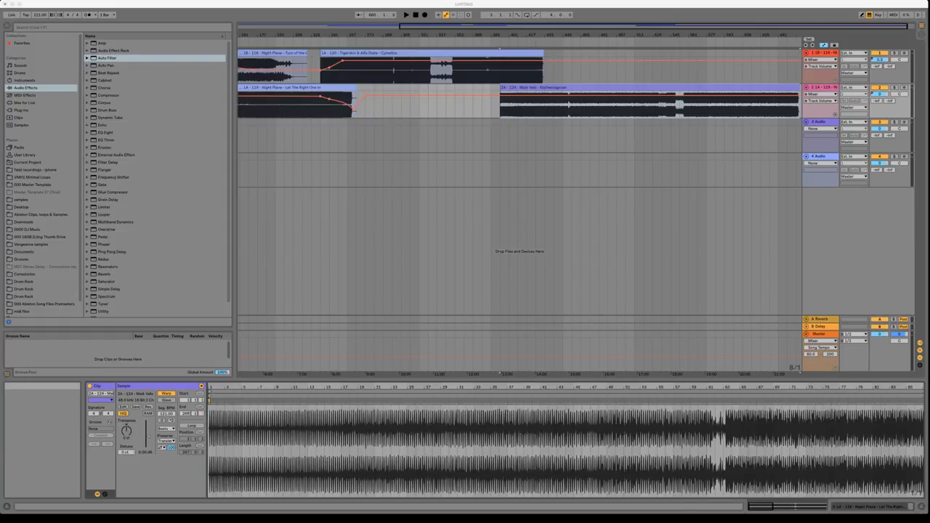
left_click(370, 374)
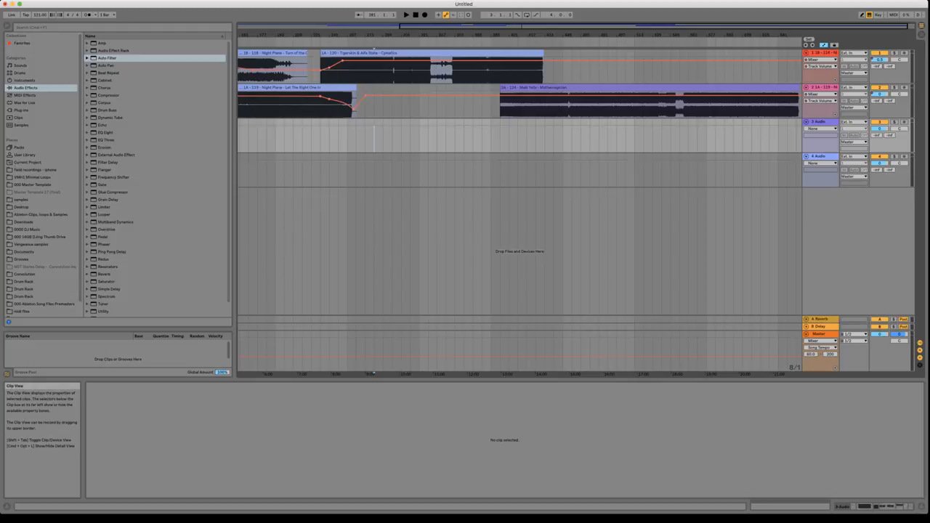
Step: Add a warp marker on Mathemagician's first beat as 1.1.1 and stretch the beats to line up at bar 3
left_click(546, 87)
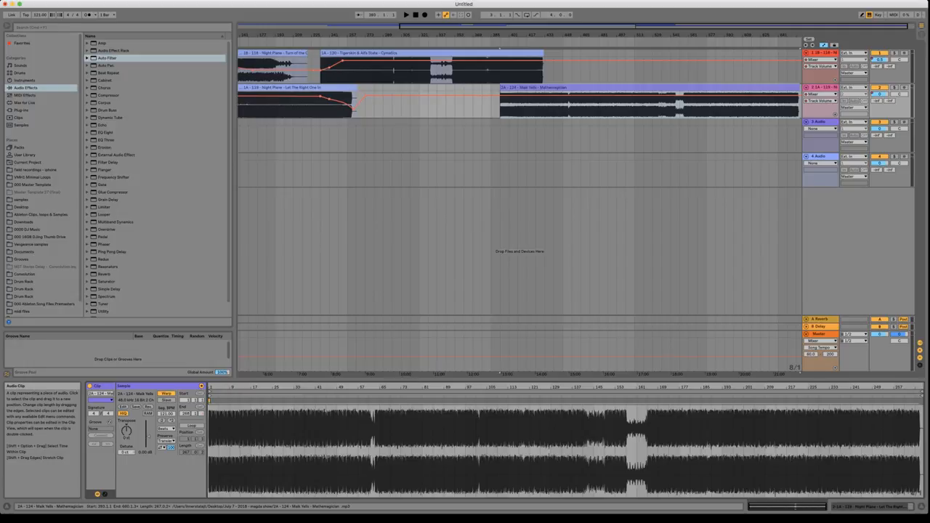
scroll(546, 87, "left", 1)
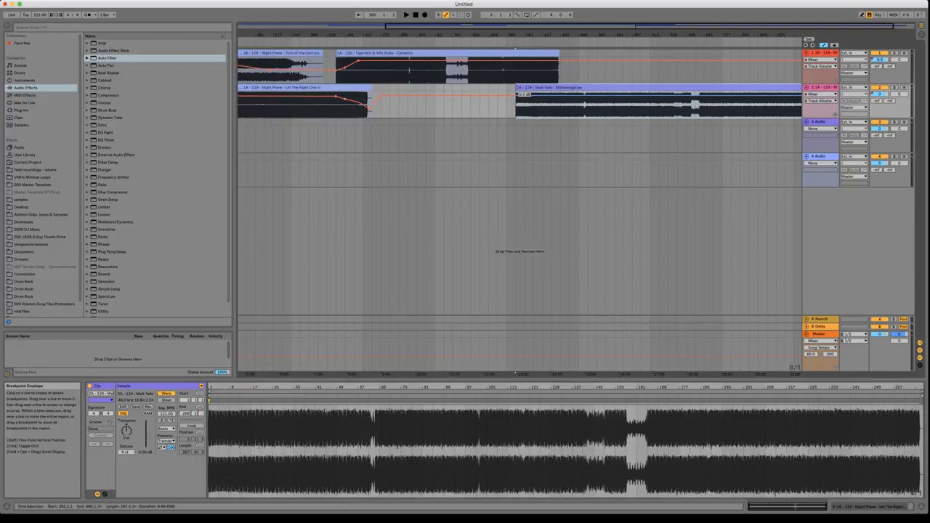
left_click_drag(536, 35, 536, 48)
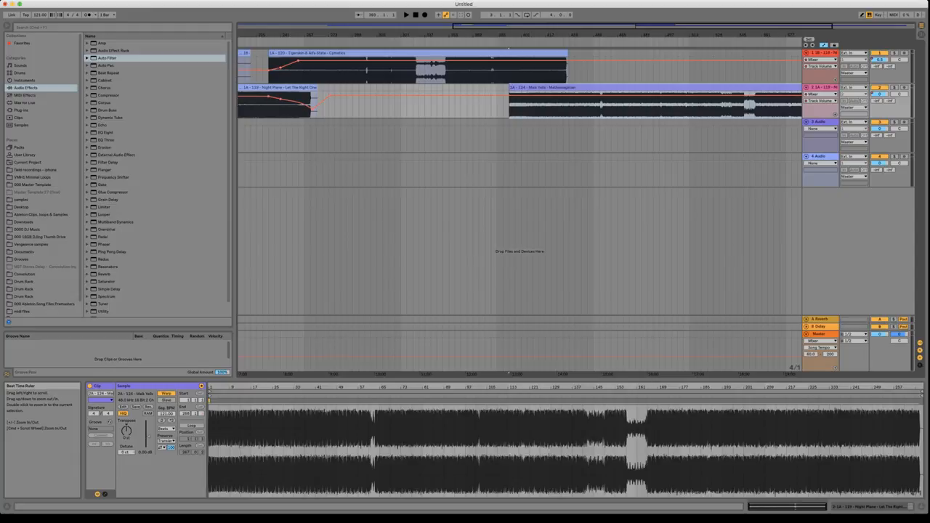
left_click_drag(492, 35, 561, 16)
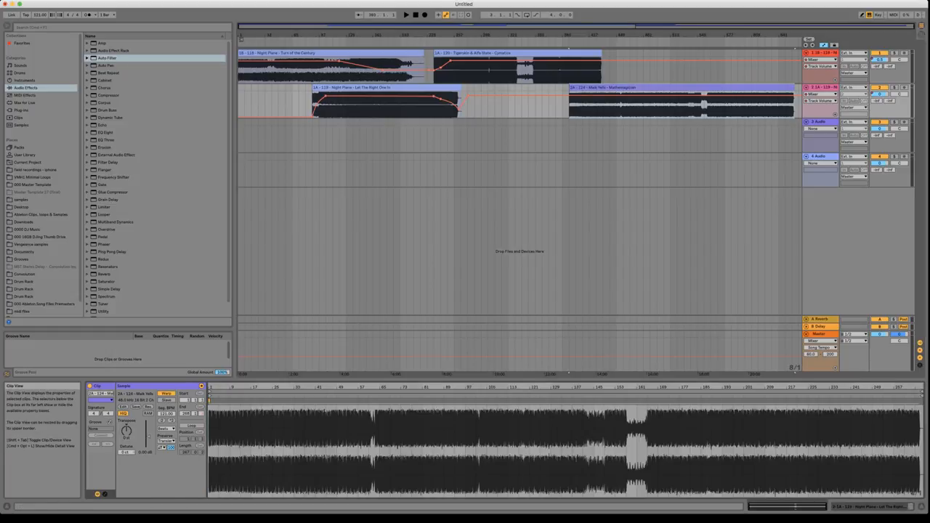
left_click_drag(211, 387, 211, 480)
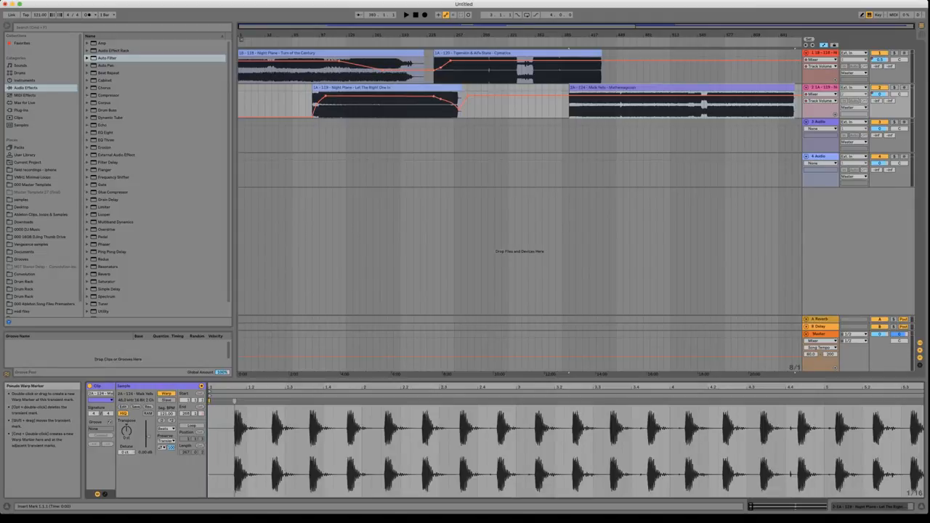
double_click(234, 407)
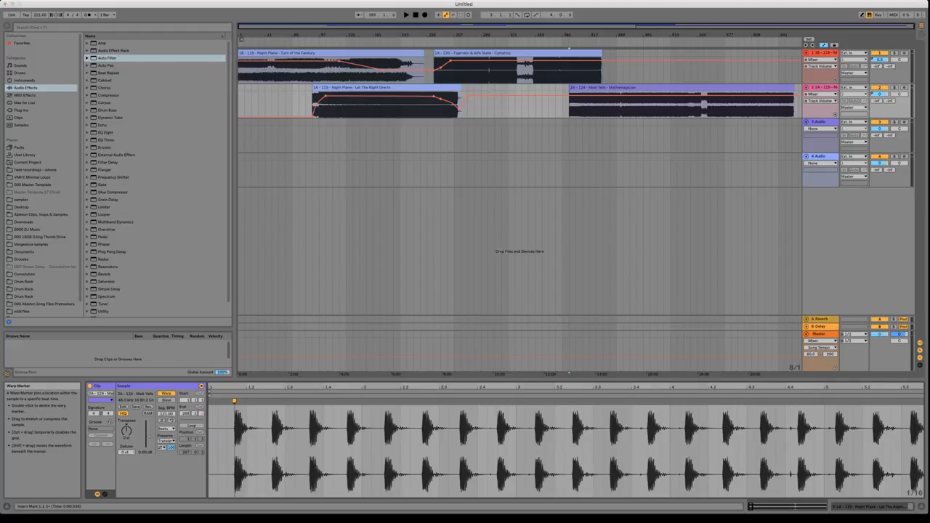
left_click(261, 435)
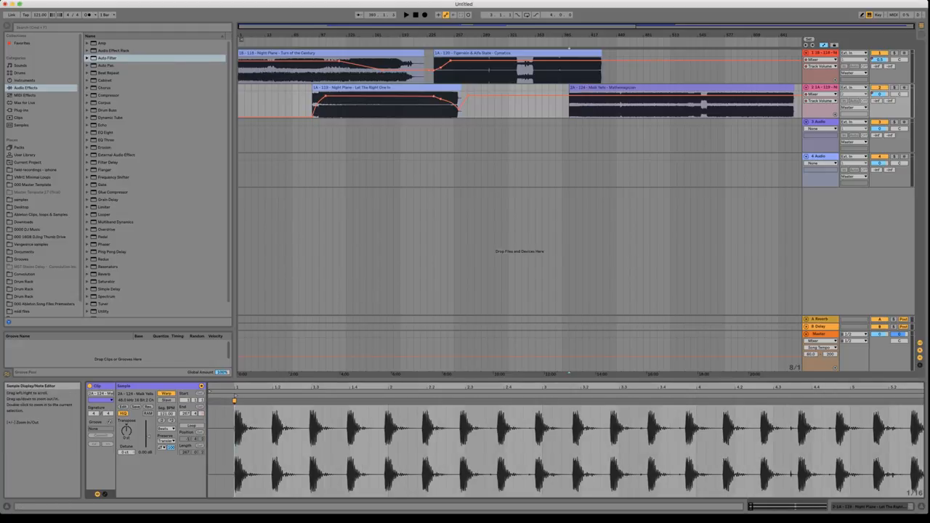
left_click(235, 396)
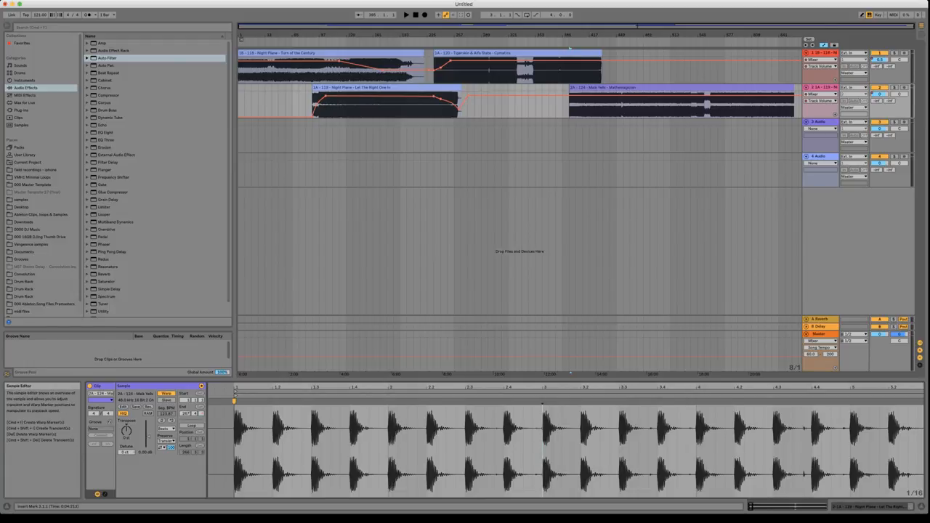
Step: Align the Mathemagician clip's downbeat near bar 25 with the bar line by shifting its warp timing
left_click_drag(291, 387, 290, 320)
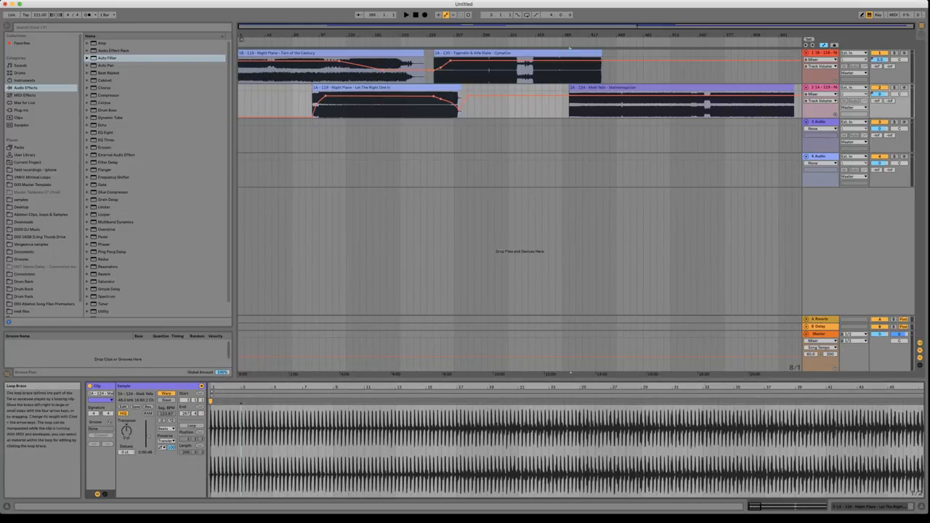
left_click_drag(579, 388, 580, 460)
left_click(571, 450)
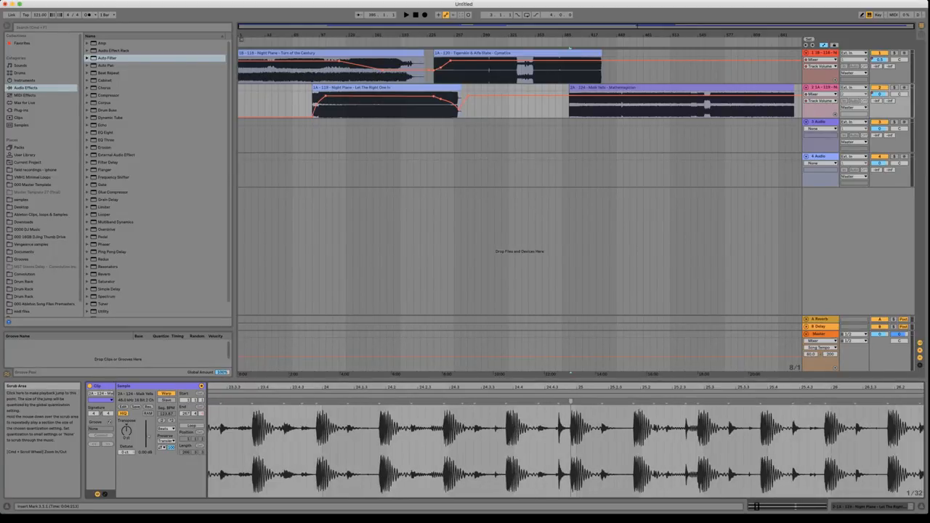
left_click_drag(570, 401, 577, 401)
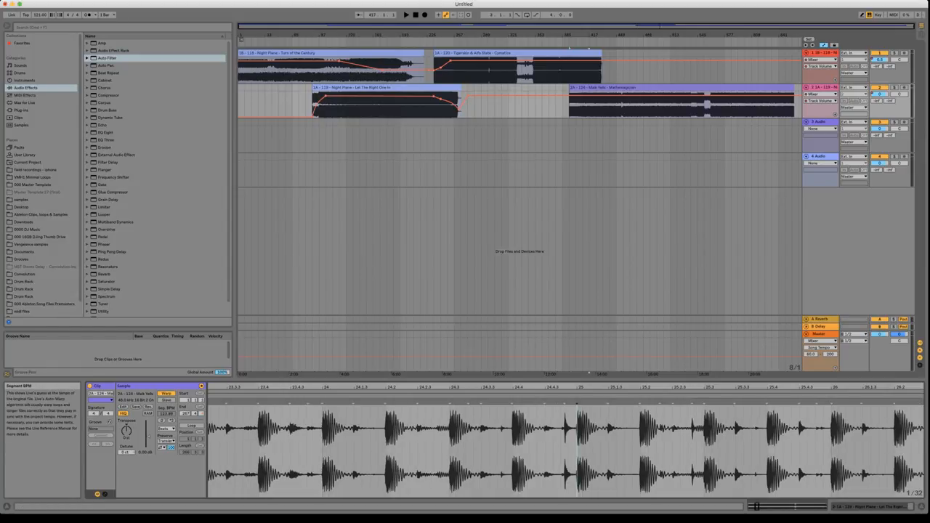
Step: Add a warp marker on the Mathemagician clip's downbeat near bar 49 and align it with the bar line
left_click_drag(592, 387, 455, 315)
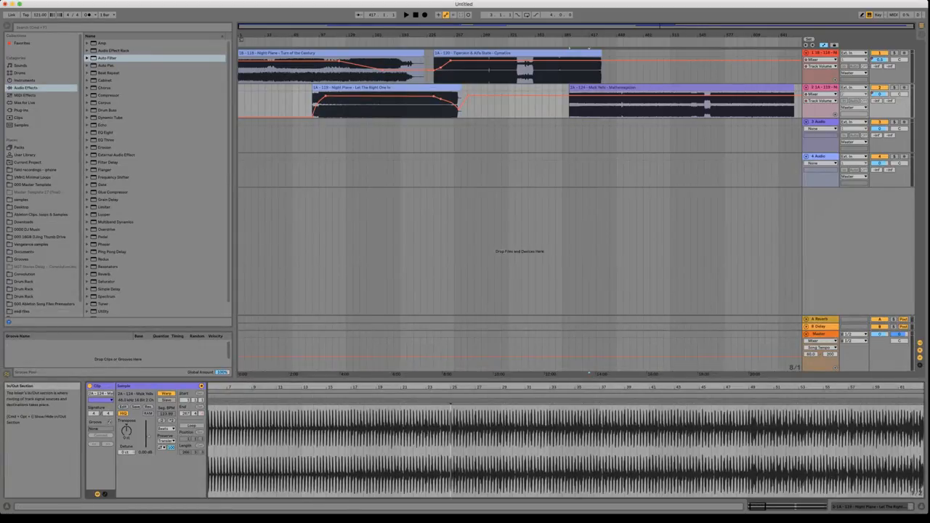
left_click_drag(751, 387, 755, 488)
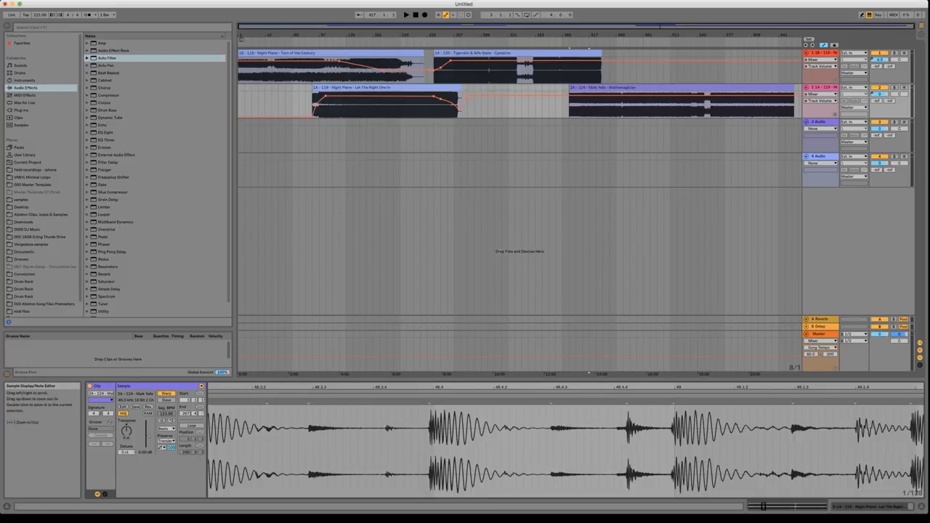
left_click_drag(675, 387, 677, 407)
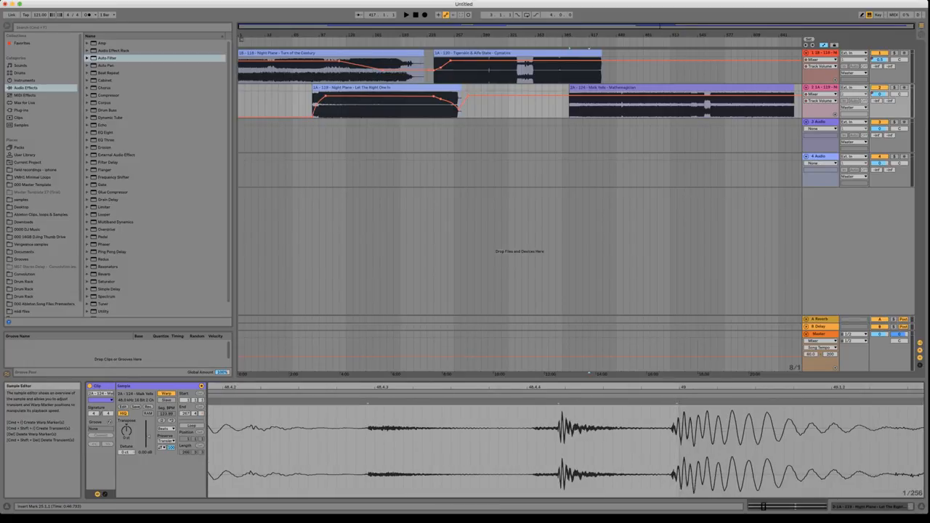
double_click(672, 401)
left_click_drag(672, 401, 679, 401)
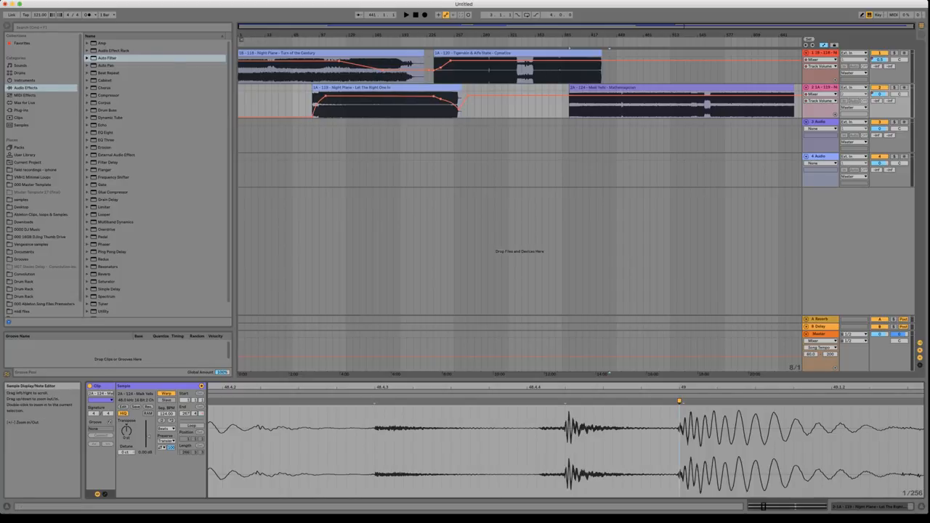
Step: Extend the Mathemagician clip's end to the end of its sample, near bar 274
left_click_drag(672, 387, 673, 327)
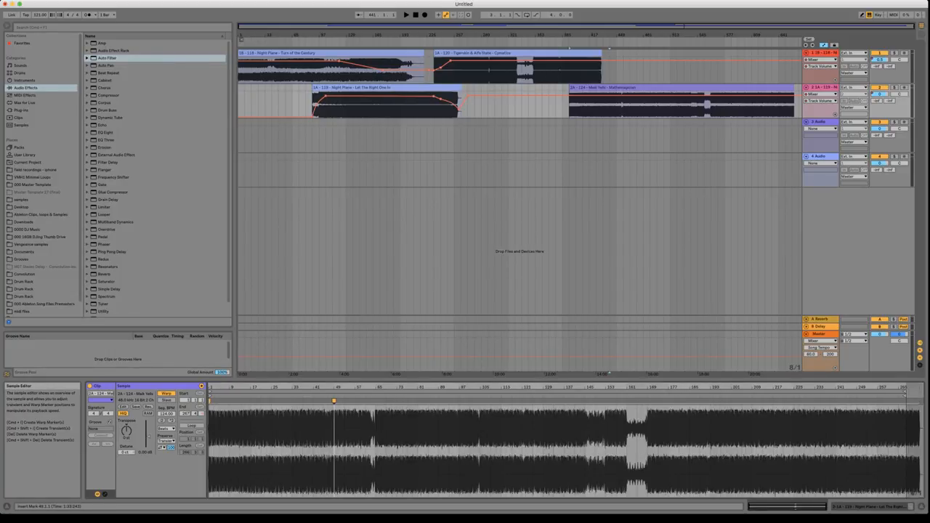
mouse_move(909, 390)
left_mouse_down()
mouse_move(922, 396)
mouse_move(903, 480)
left_mouse_up()
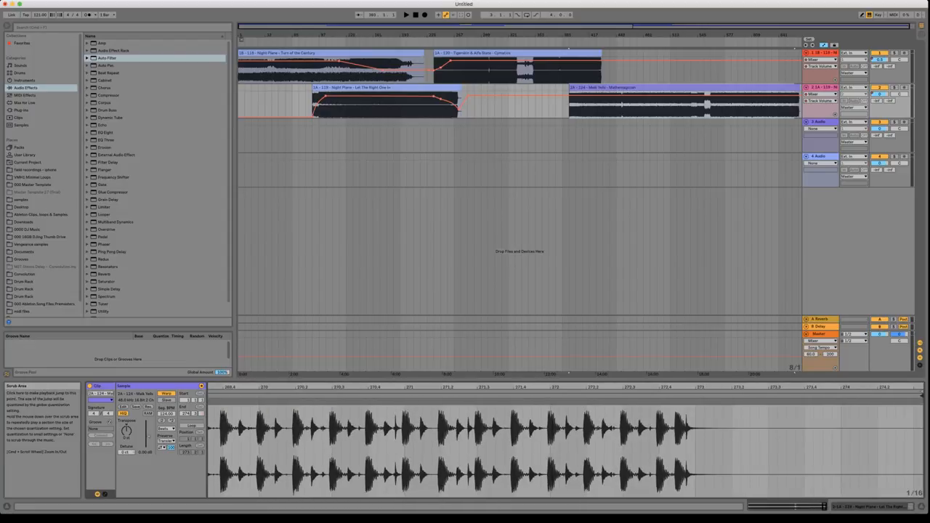
mouse_move(620, 401)
left_mouse_down()
mouse_move(623, 485)
mouse_move(623, 320)
left_mouse_up()
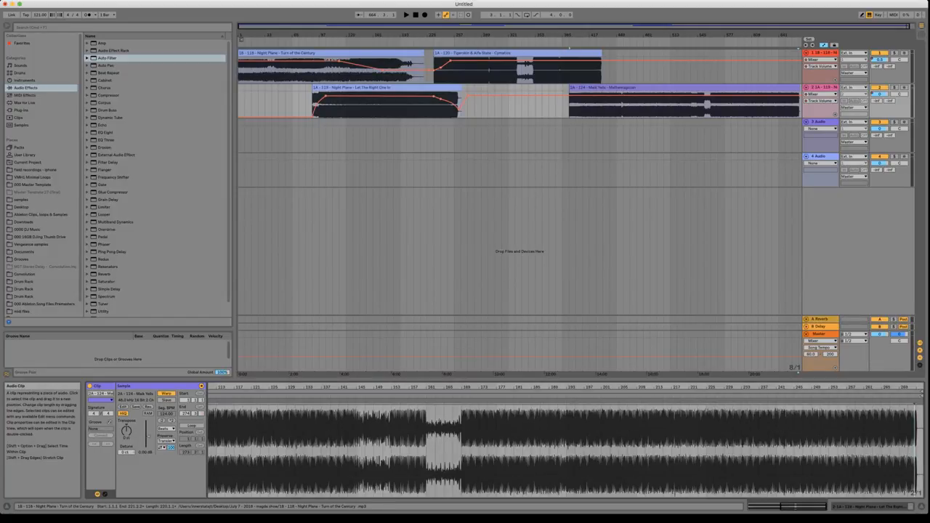
Step: Set the warp mode of all four clips to Complex Pro and save it as their default clip settings
left_click(327, 53)
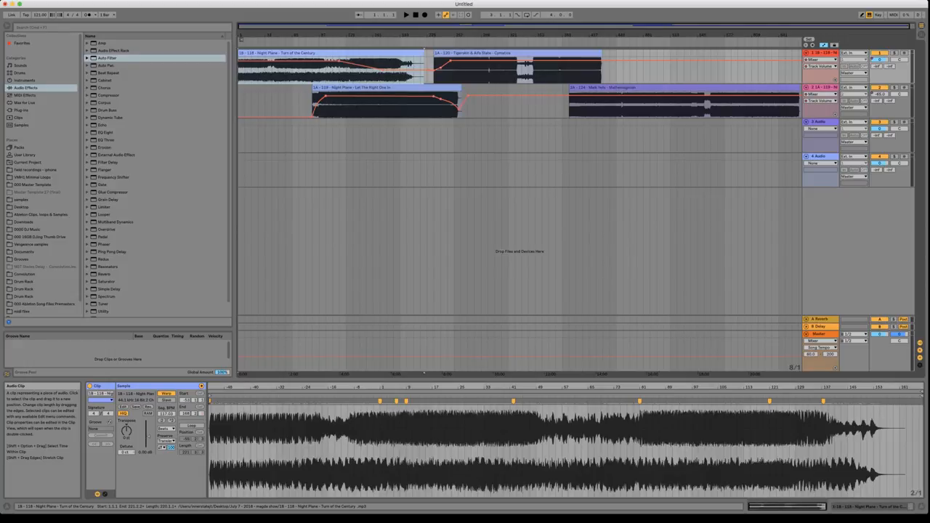
key("super+a")
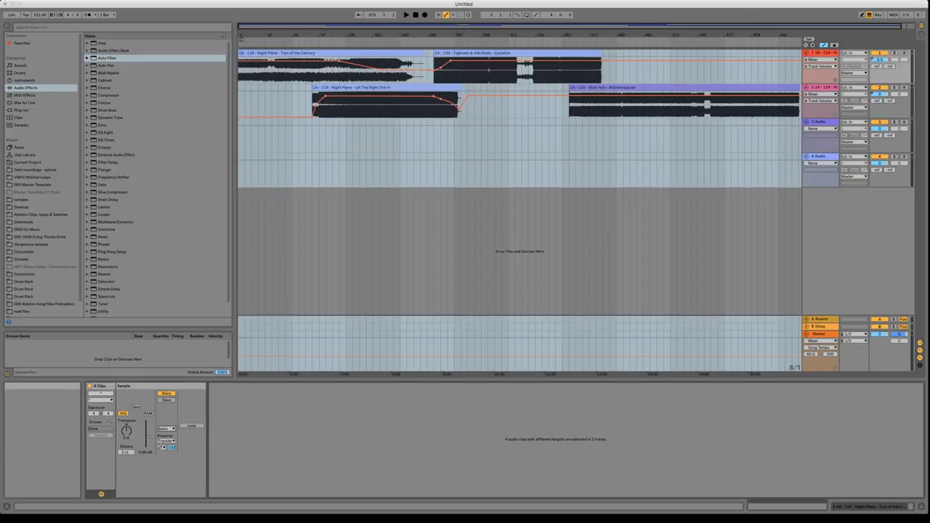
left_click(170, 467)
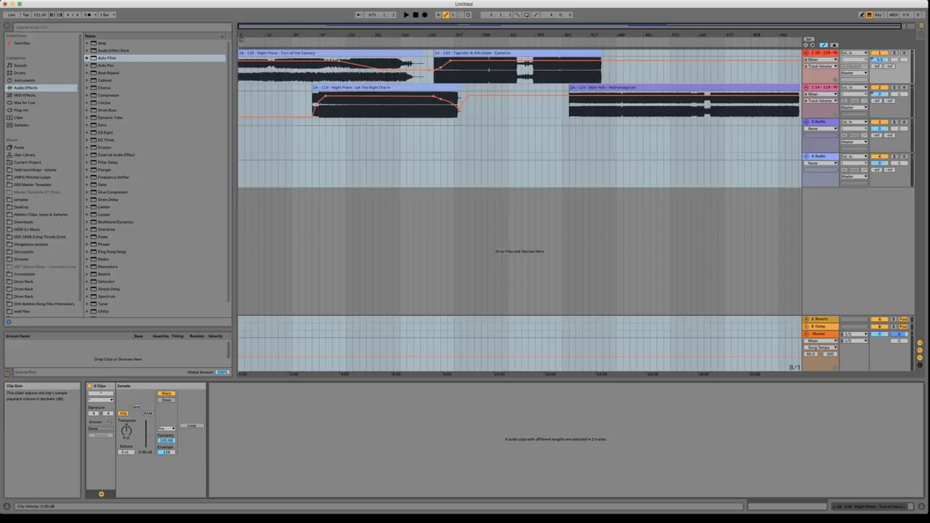
left_click(136, 407)
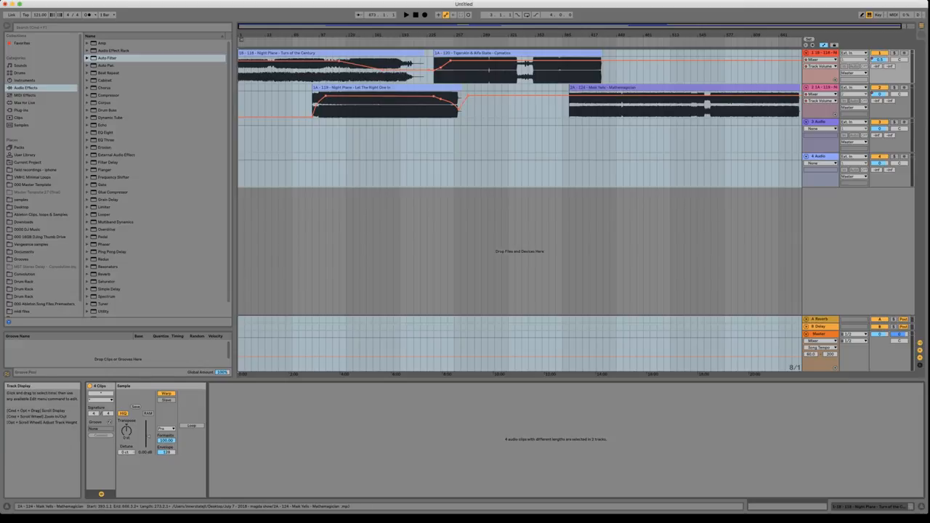
Step: Play the mix from around bar 321 and move the Mathemagician clip to start at bar 353 on the second track
left_click(631, 88)
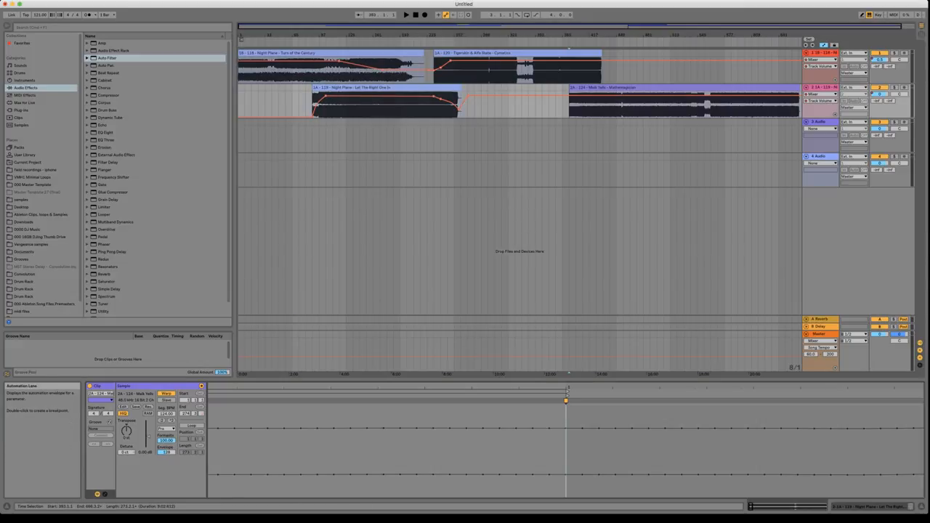
left_click(508, 106)
key("space")
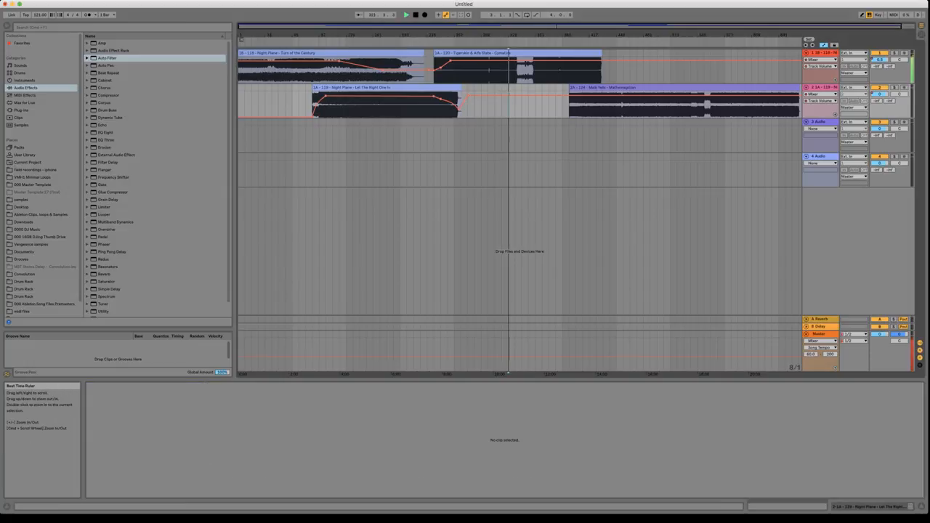
left_click_drag(528, 34, 531, 49)
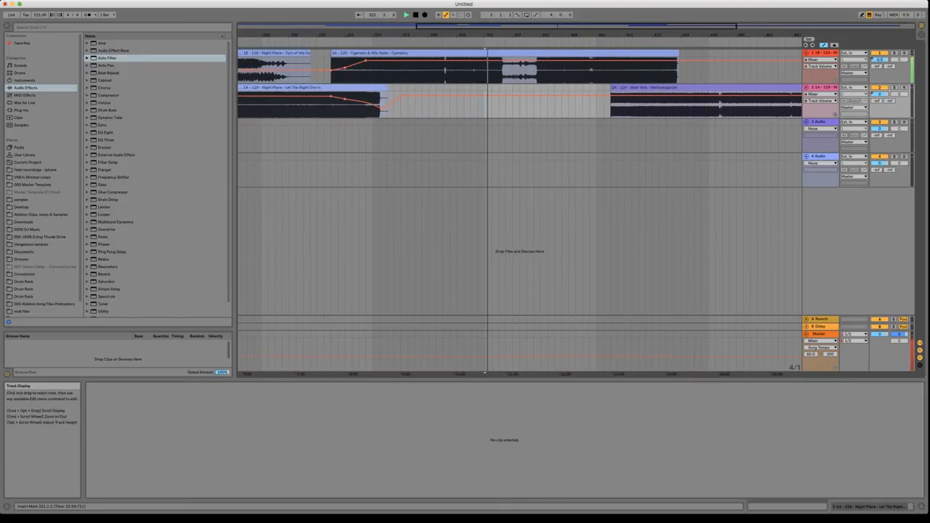
key("space")
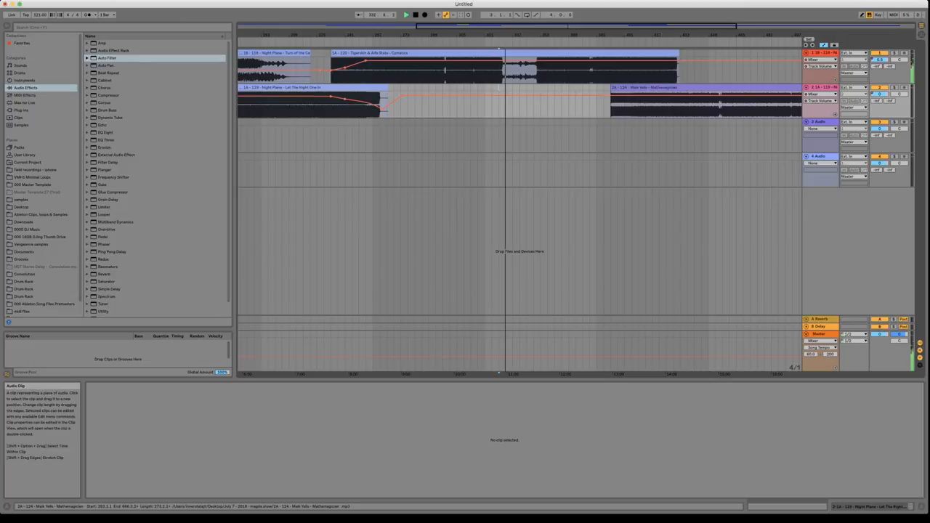
left_click_drag(639, 88, 569, 87)
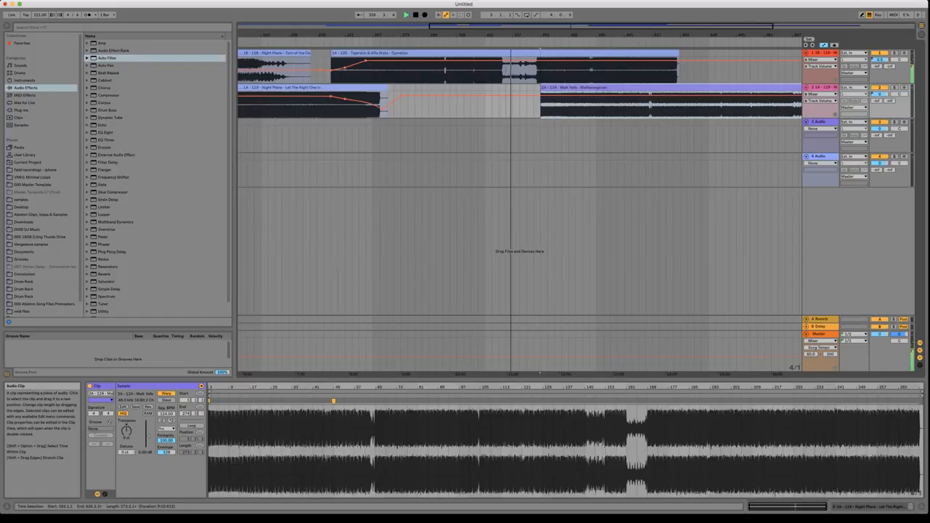
left_click_drag(544, 34, 543, 77)
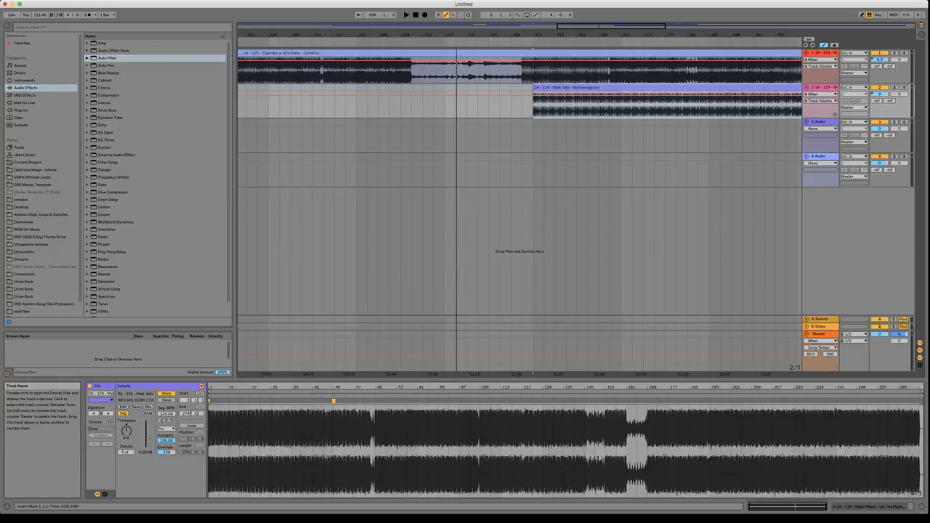
left_click(818, 334)
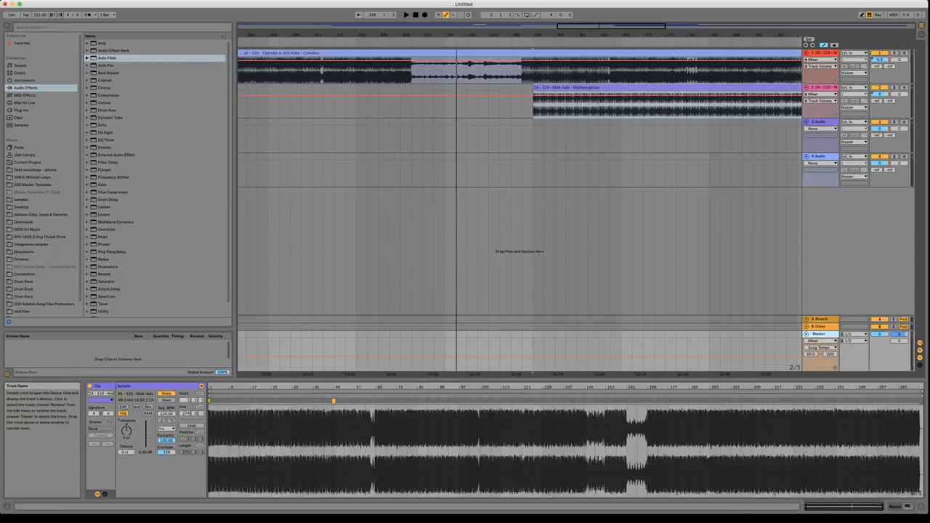
double_click(819, 334)
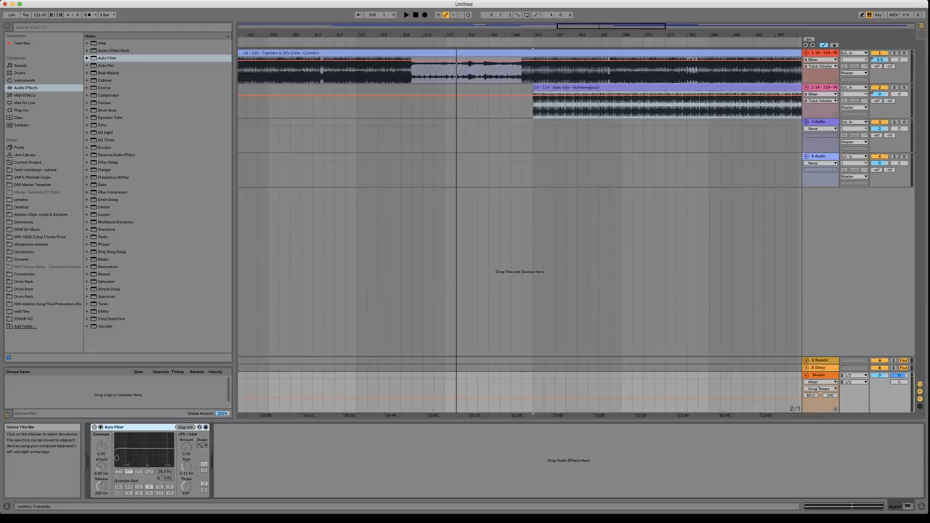
left_click(821, 53)
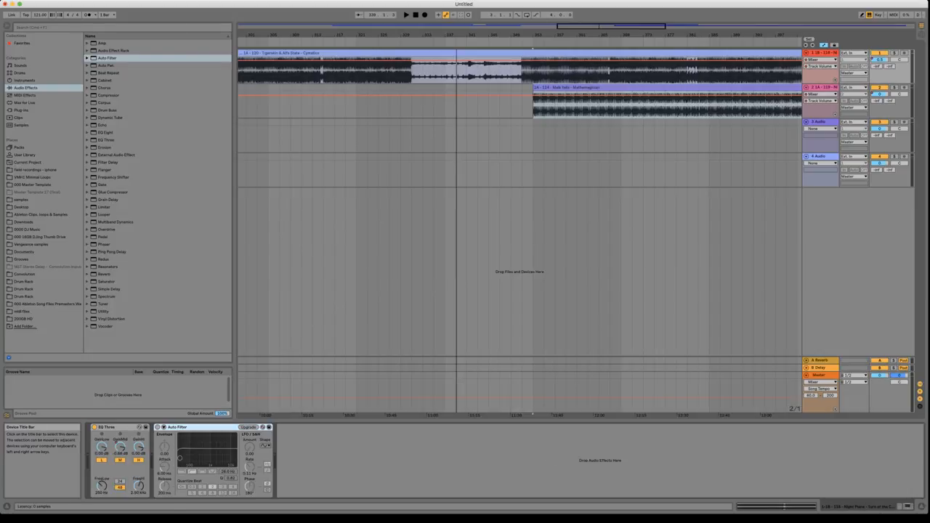
key("super+d")
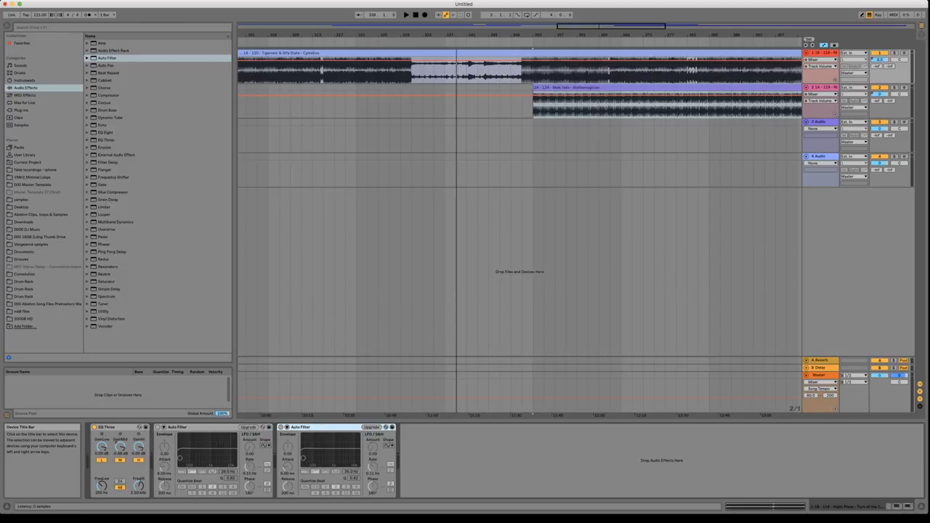
key("Delete")
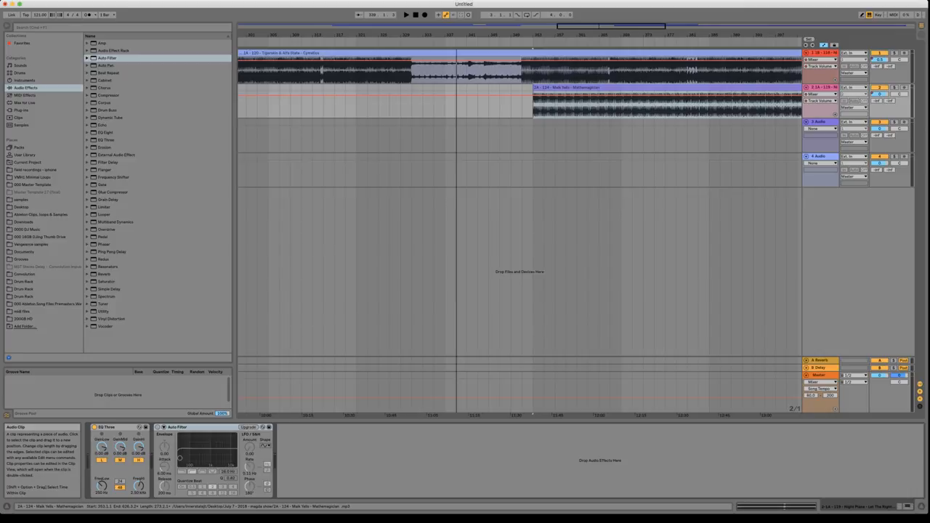
Step: Move the Mathemagician clip to start at bar 321 and lower the second track's volume automation at its start for a fade-in
left_click_drag(566, 87, 387, 93)
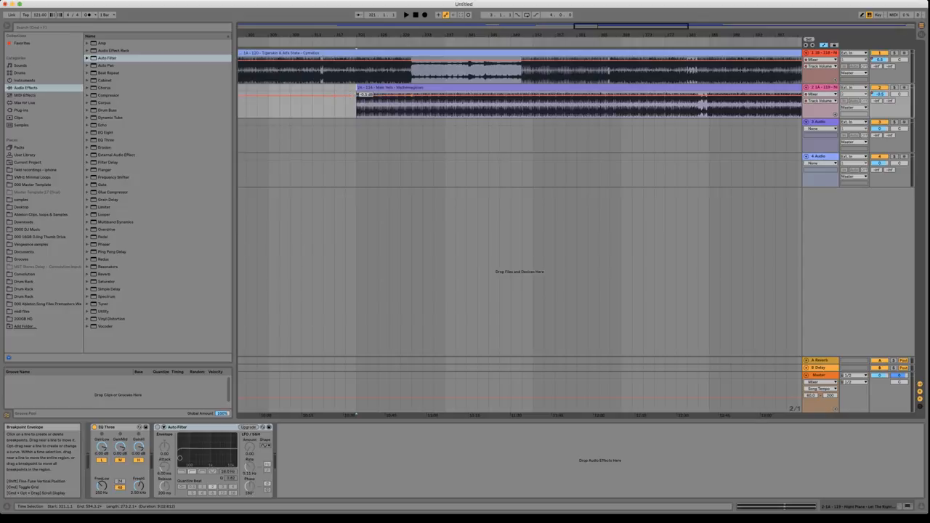
left_click_drag(356, 95, 357, 112)
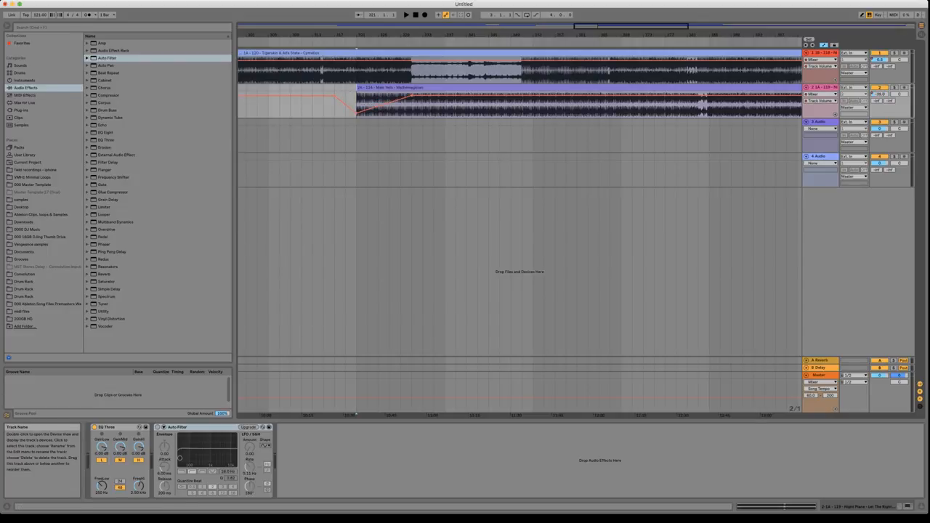
Step: Turn on the second track's Auto Filter and raise its high-pass cutoff to about 380 Hz while playing from bar 319
left_click(158, 427)
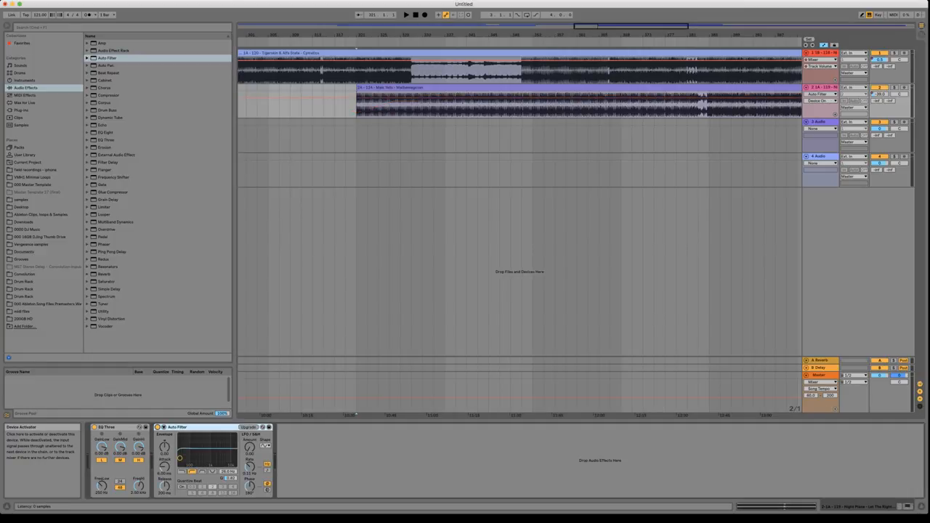
left_click_drag(179, 457, 193, 457)
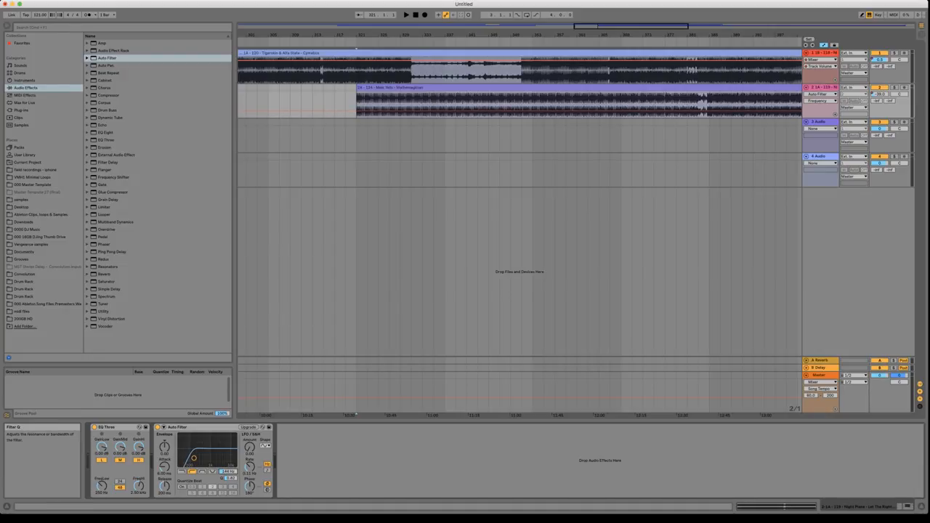
left_click(346, 102)
key("space")
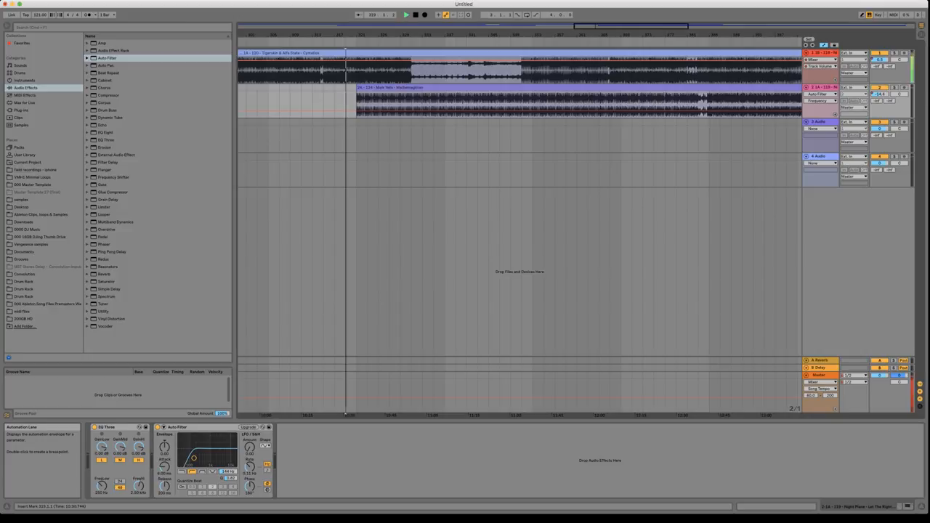
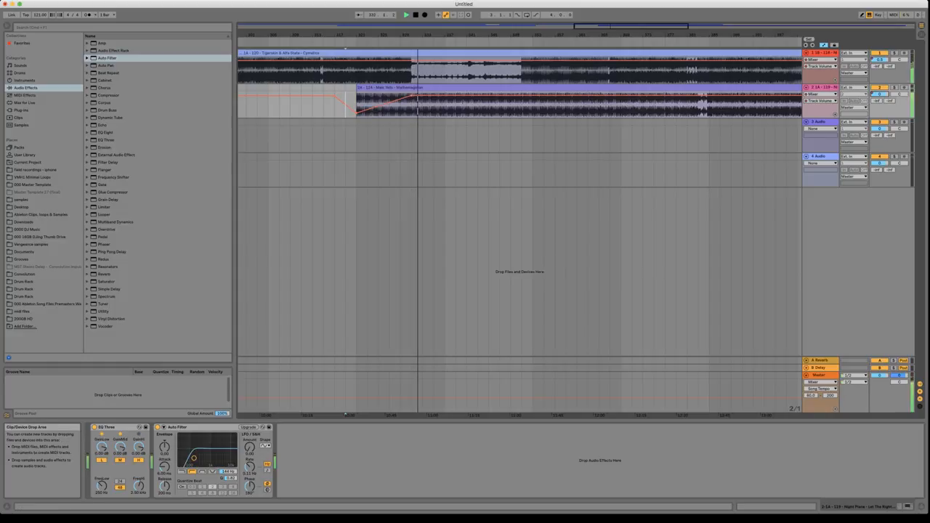
left_click_drag(228, 471, 228, 458)
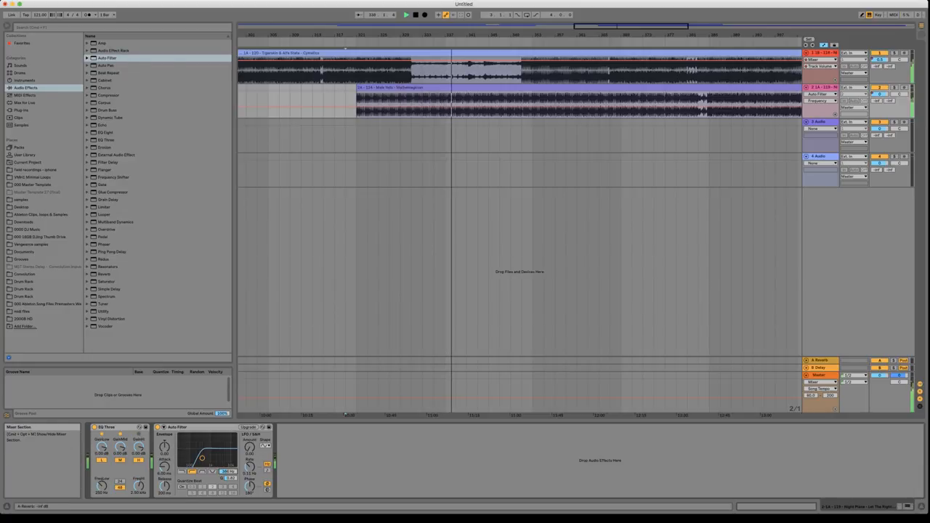
Step: Shape a curved fade-out in the second track's volume automation, reaching its low point at bar 351
left_click(879, 93)
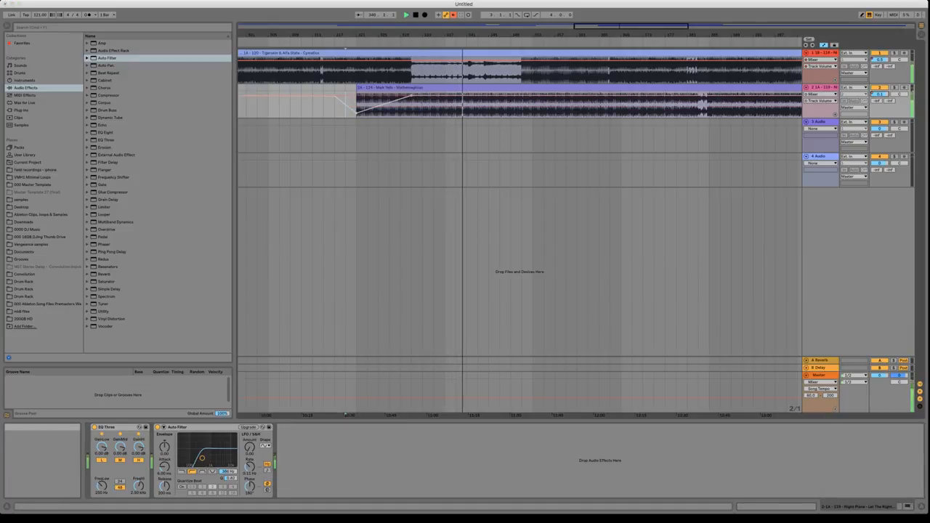
left_click(454, 15)
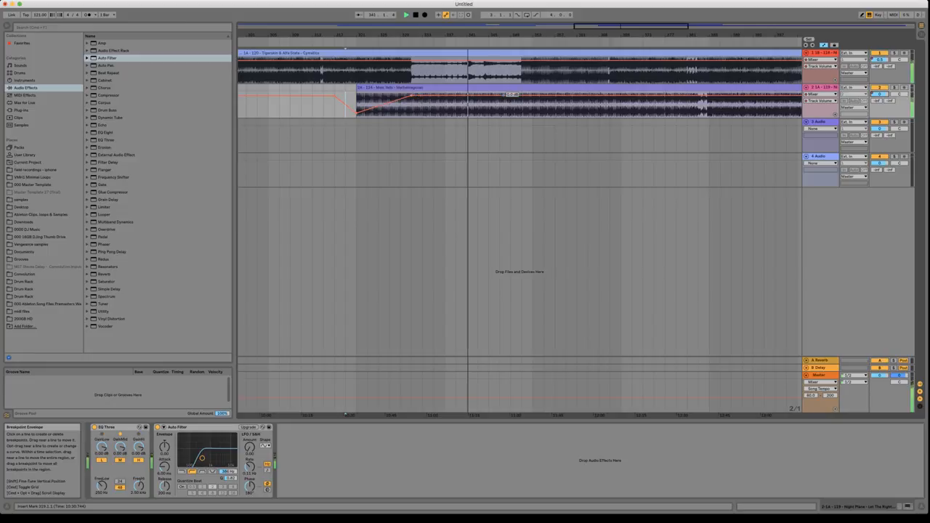
left_click(505, 95)
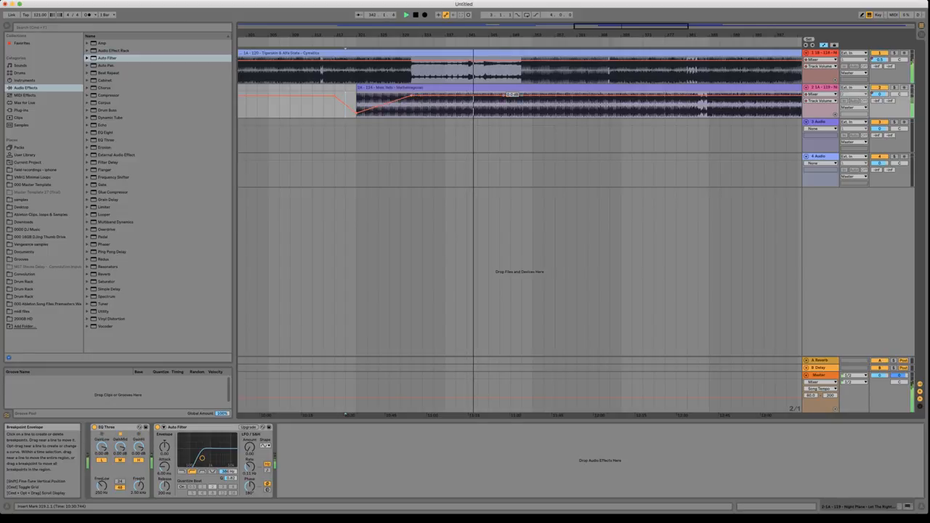
left_click_drag(522, 95, 522, 109)
left_click(492, 95)
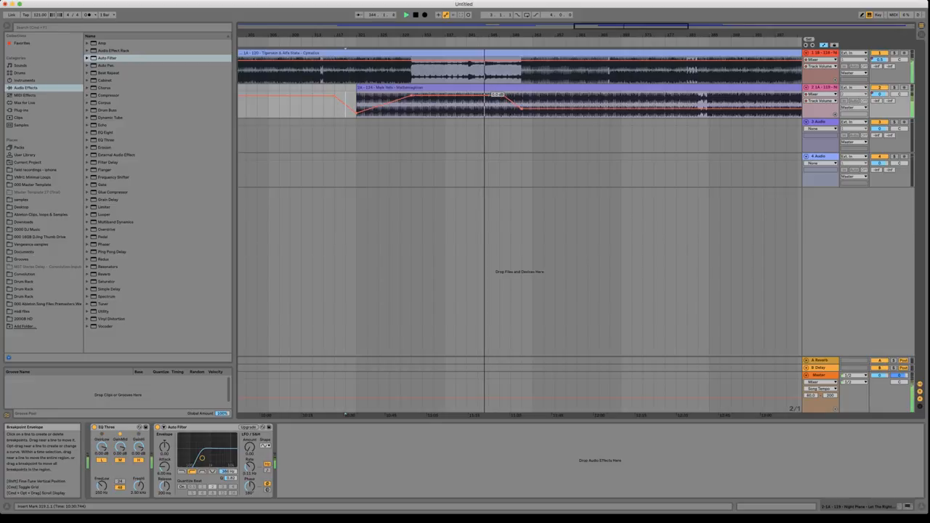
left_click_drag(504, 95, 504, 99)
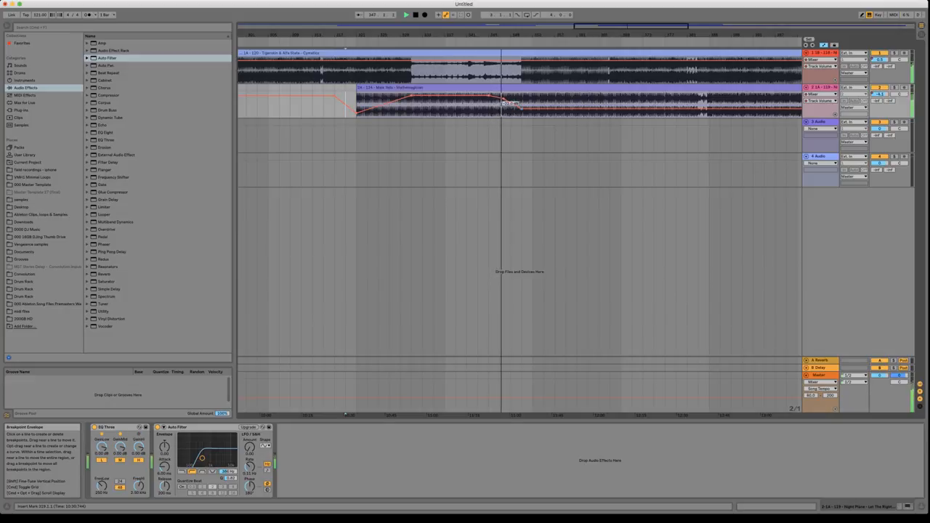
left_click_drag(521, 109, 520, 112)
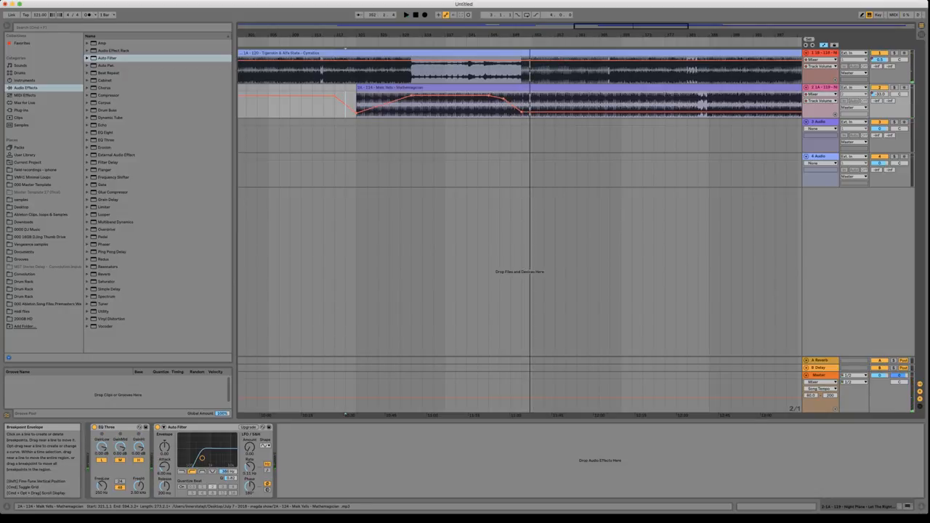
Step: Bring the second track's volume automation back up to full level from bar 351, straight after the fade-out's low point
left_click_drag(521, 35, 521, 43)
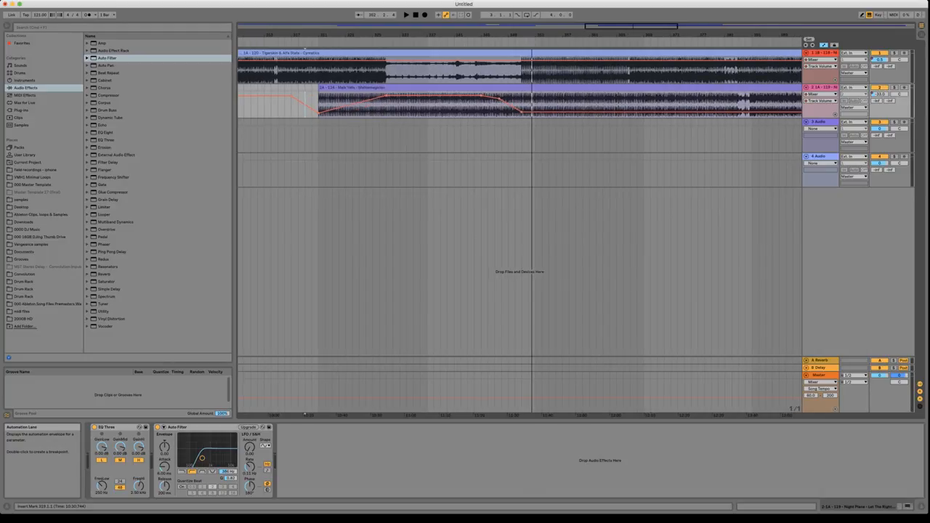
left_click(521, 104)
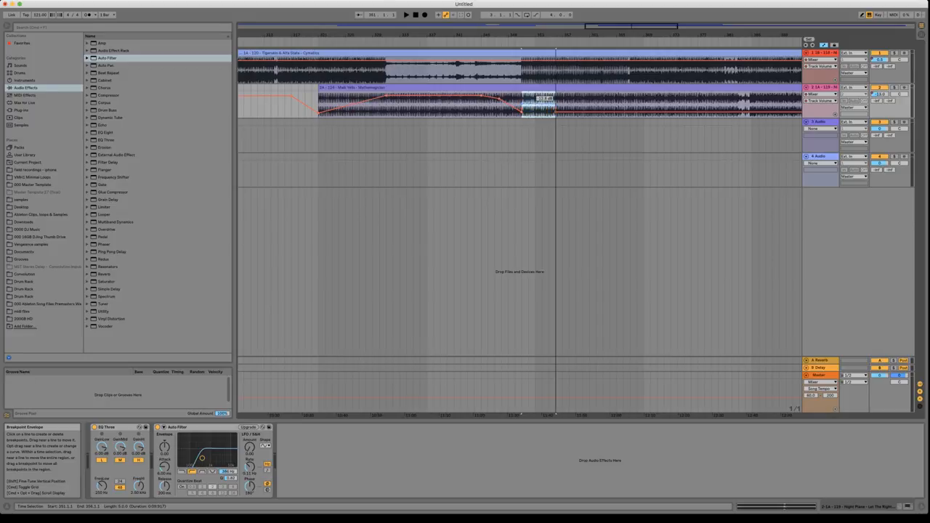
left_click_drag(556, 98, 562, 74)
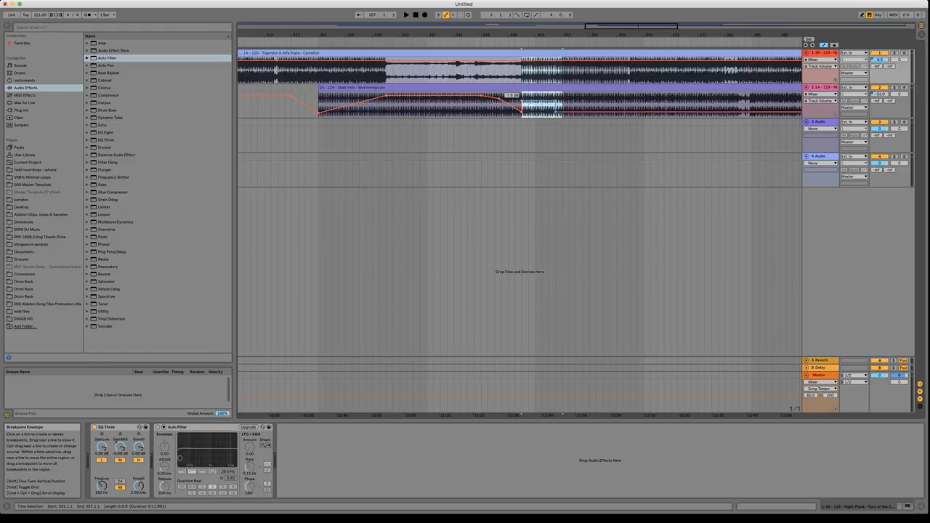
left_click_drag(524, 101, 524, 100)
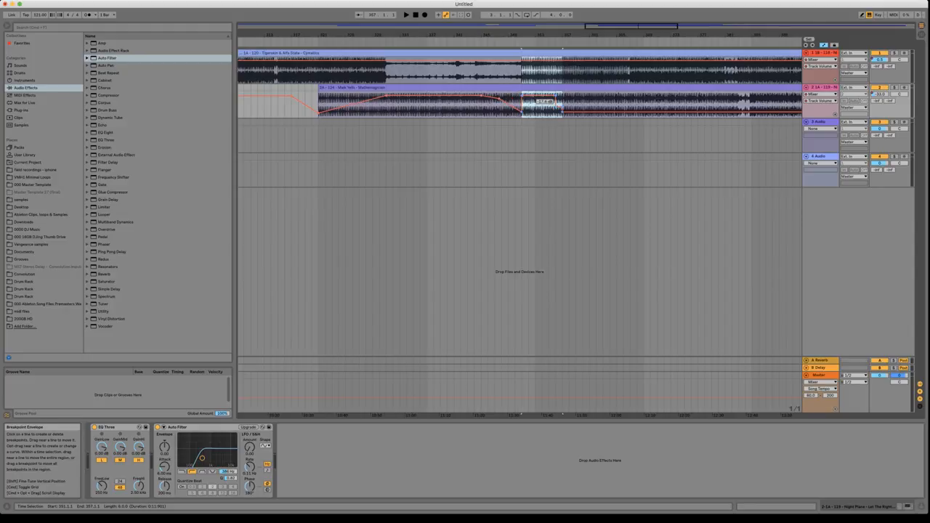
left_click(562, 111)
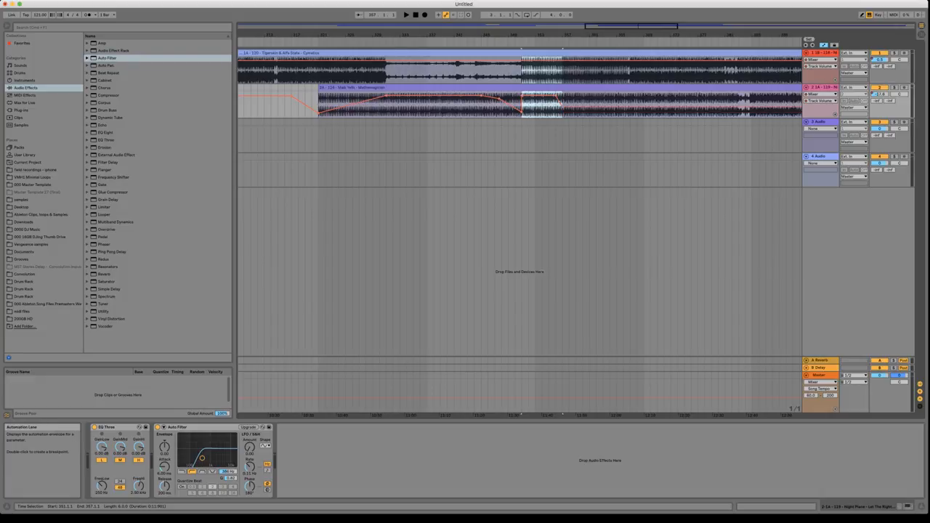
left_click(558, 96)
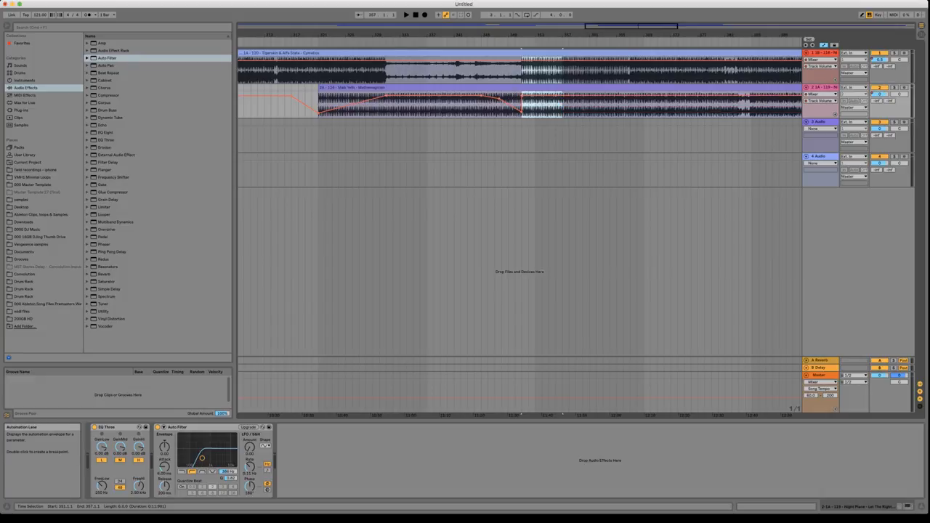
Step: Play the transition from about bar 348 and compare it with the second track muted and unmuted
left_click(502, 110)
key("space")
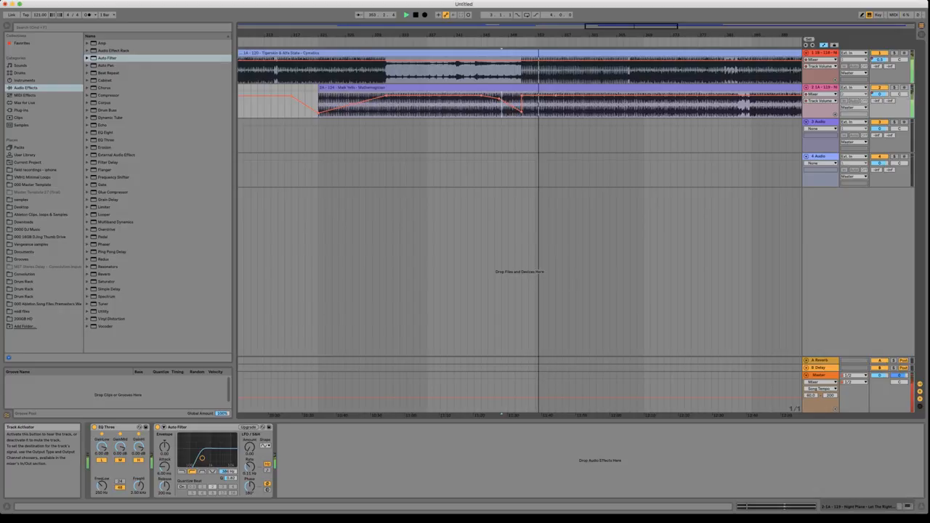
left_click(879, 87)
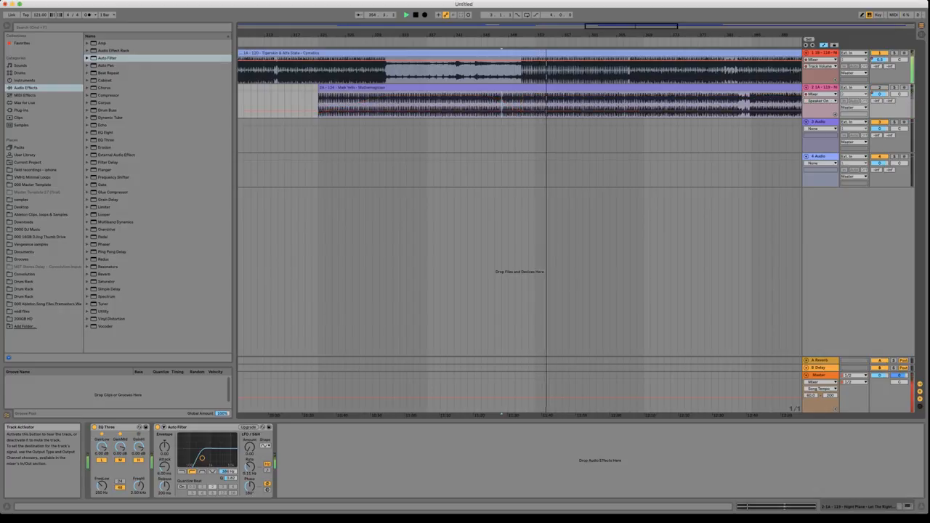
left_click(879, 87)
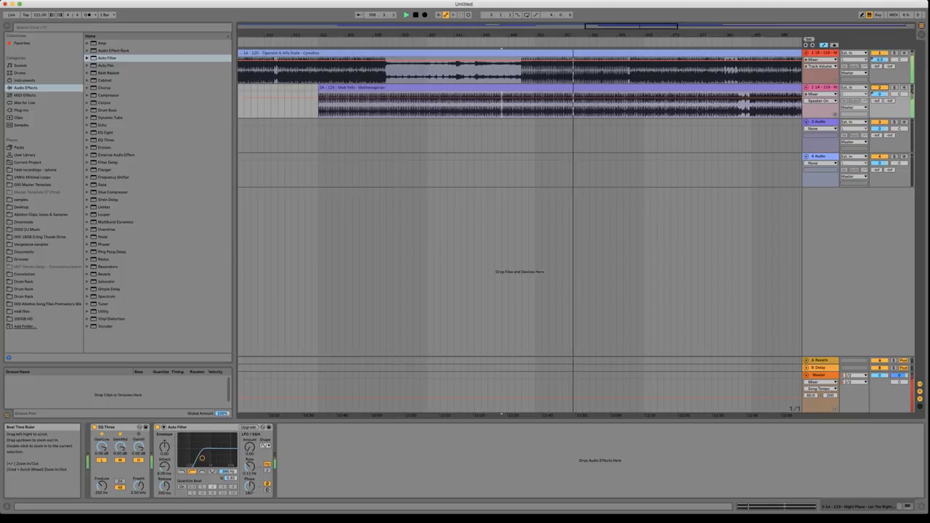
left_click_drag(610, 34, 610, 22)
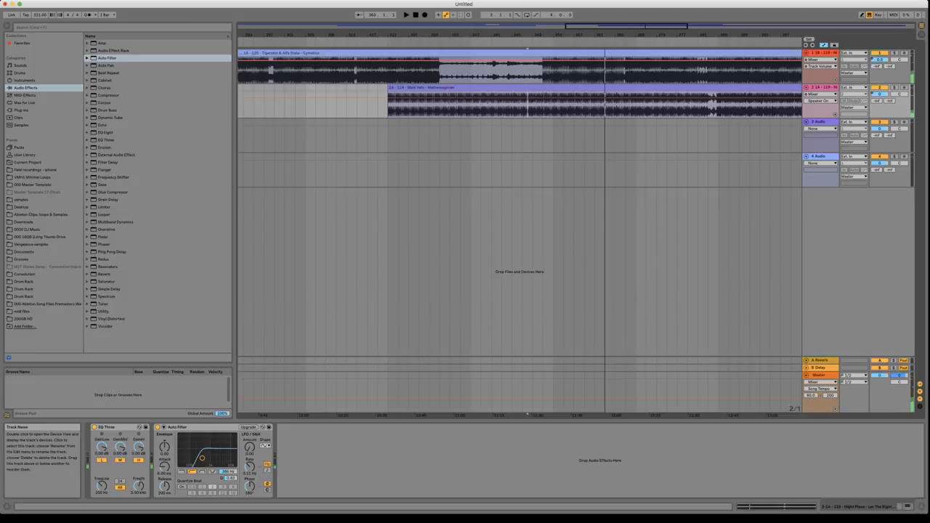
Step: Automate the first track's EQ Three low gain down to about -7.9 dB by bar 363 and play from bar 351
left_click(823, 53)
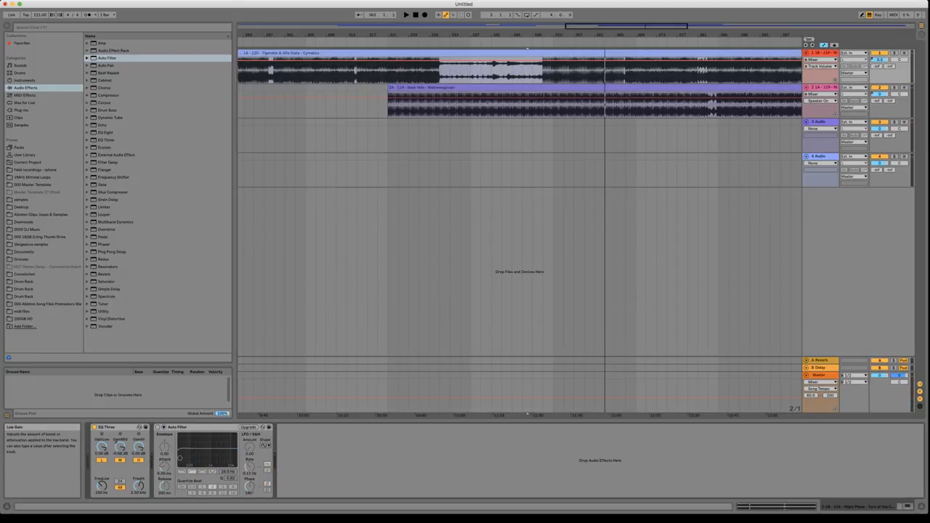
left_click(102, 447)
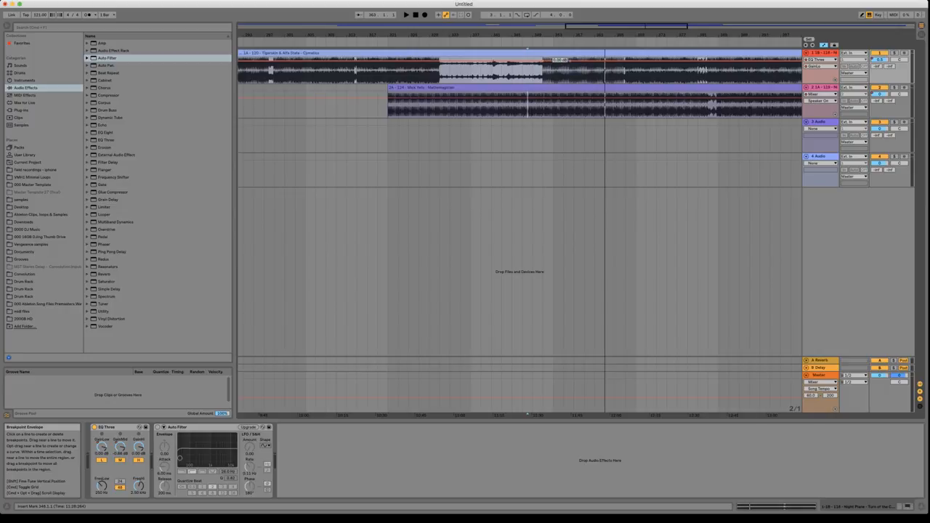
left_click_drag(545, 61, 605, 66)
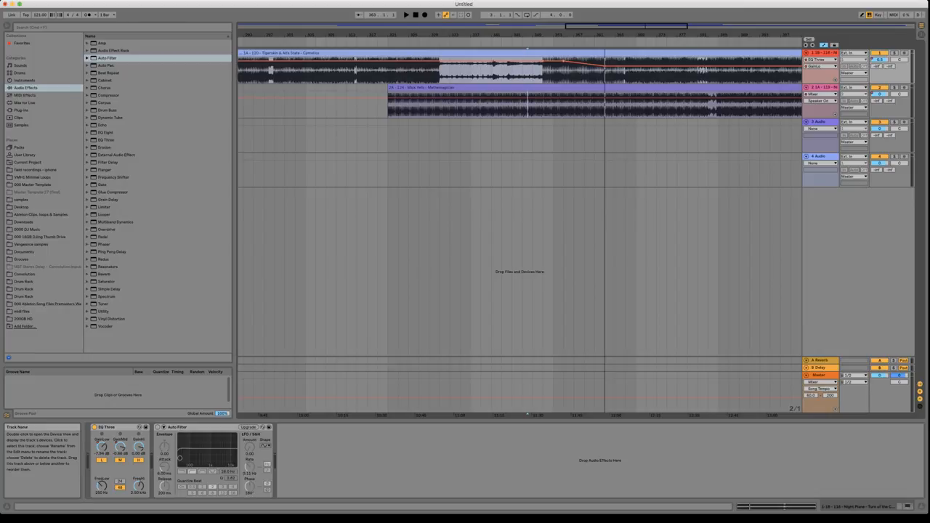
left_click(543, 106)
key("space")
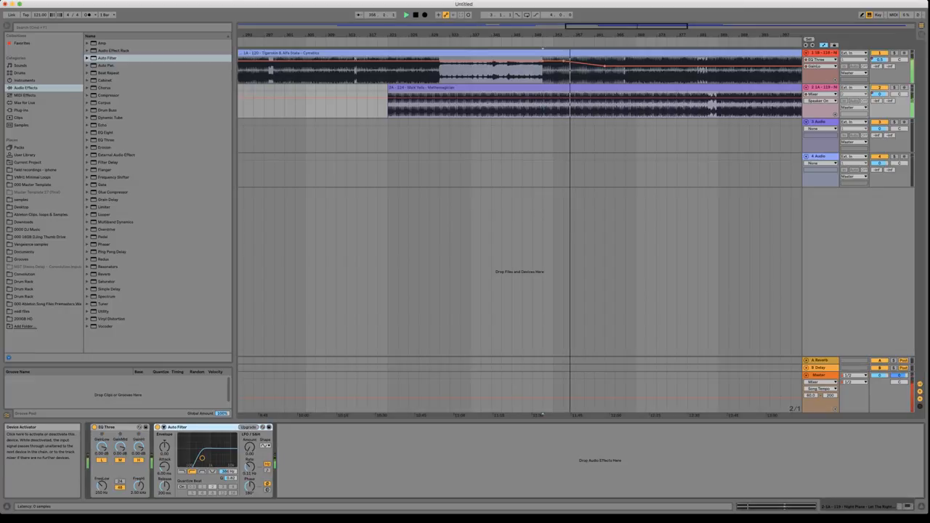
Step: Automate the second track's Auto Filter to switch off from bar 367 onward
left_click(158, 427)
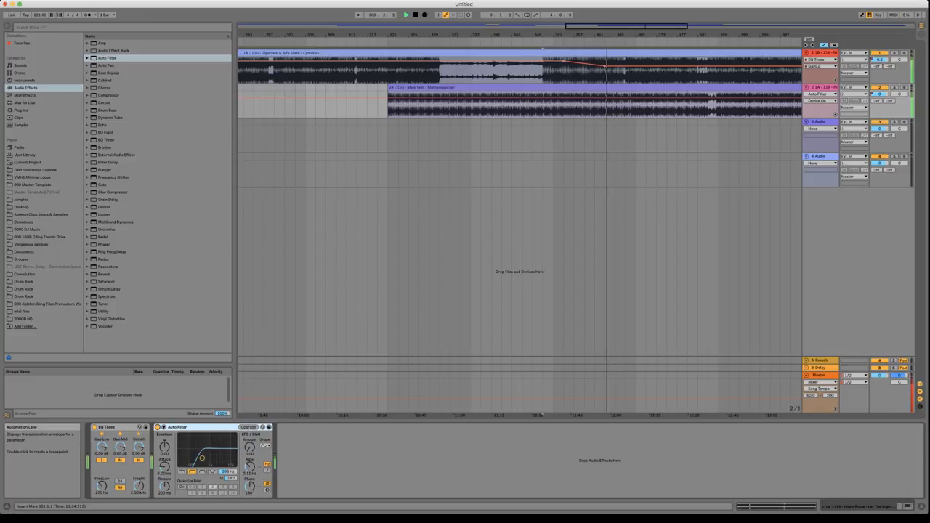
key("space")
left_click_drag(625, 106, 635, 106)
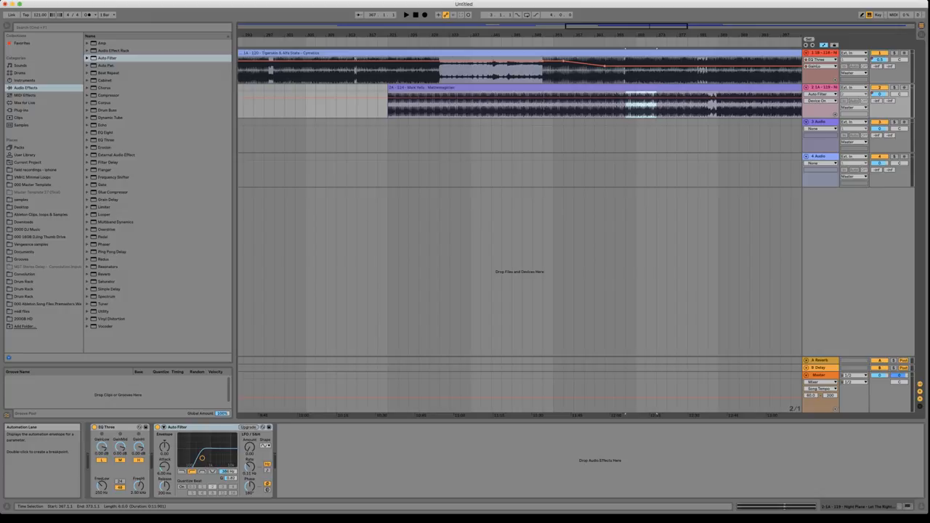
left_click(630, 111)
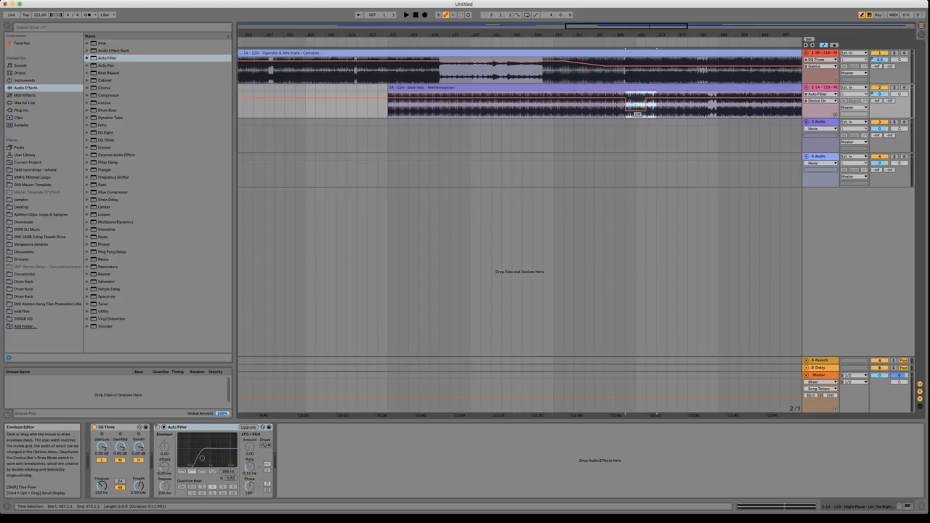
key("b")
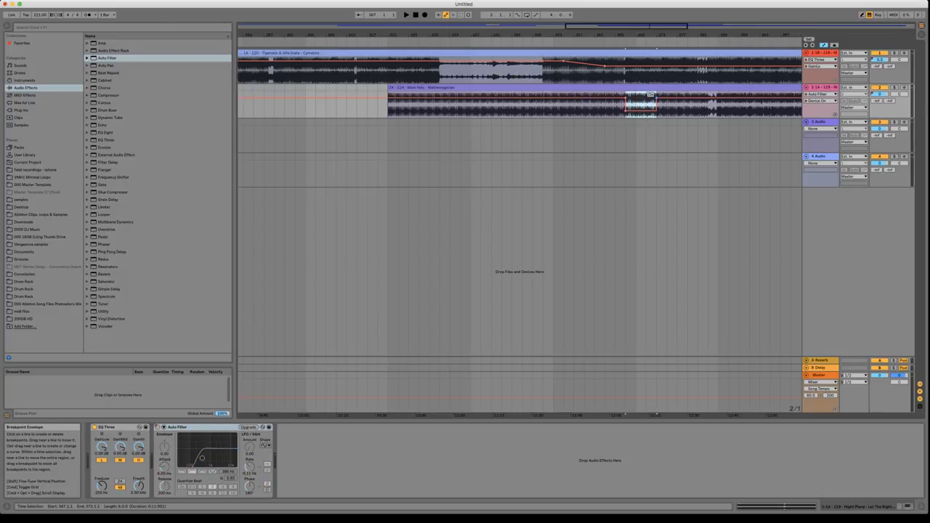
left_click(656, 97)
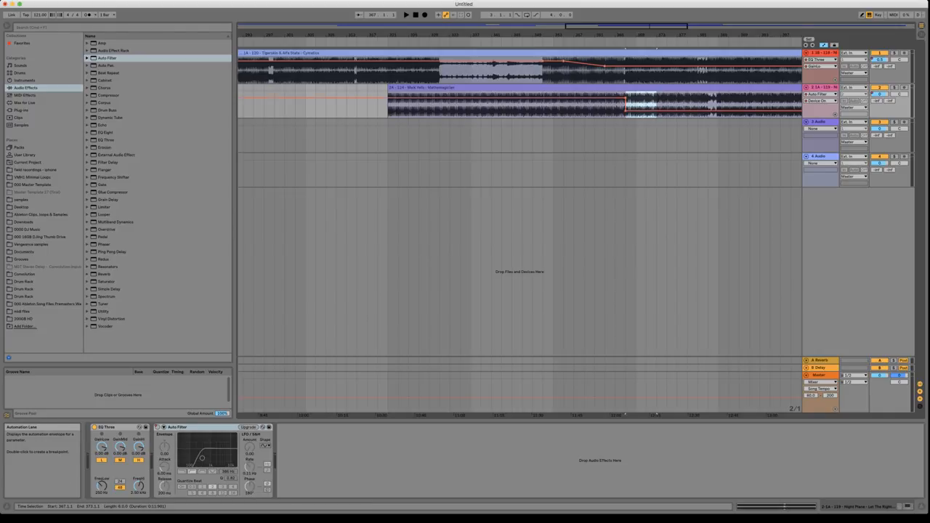
Step: Lower the first track's EQ Three low-gain automation further to about -17.6 dB from bar 367 while playing from bar 361
left_click(595, 413)
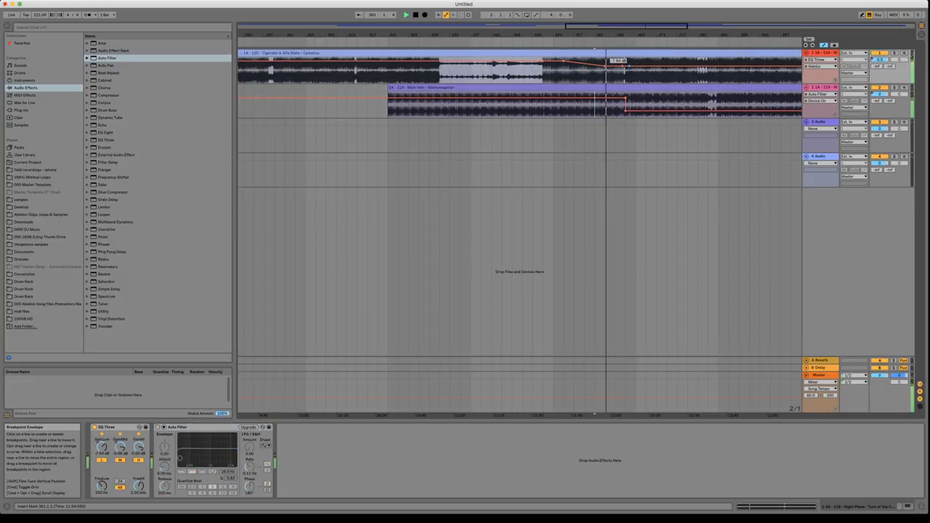
left_click_drag(629, 66, 629, 72)
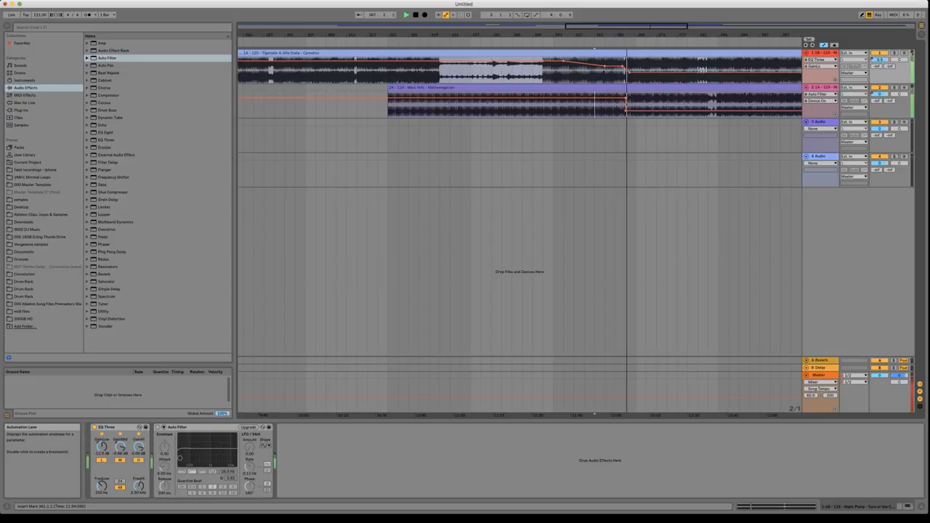
left_click_drag(640, 35, 618, 7)
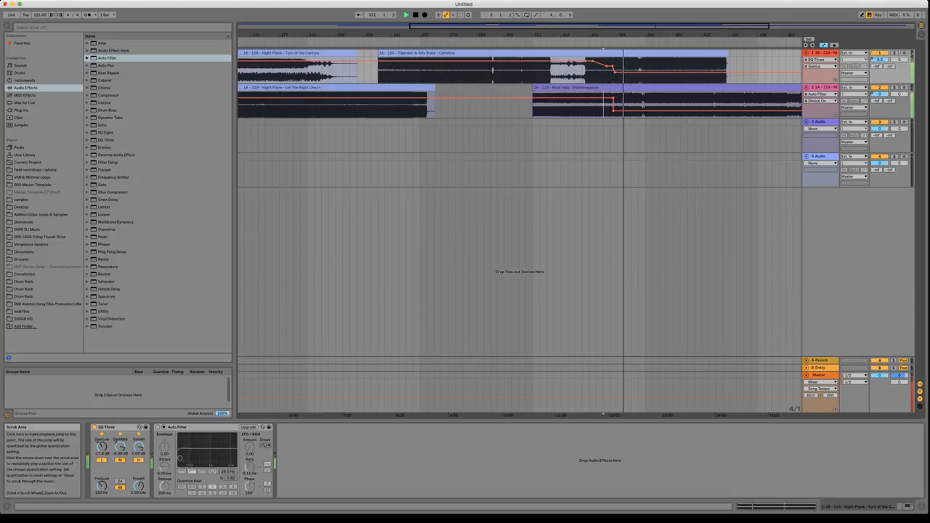
key("space")
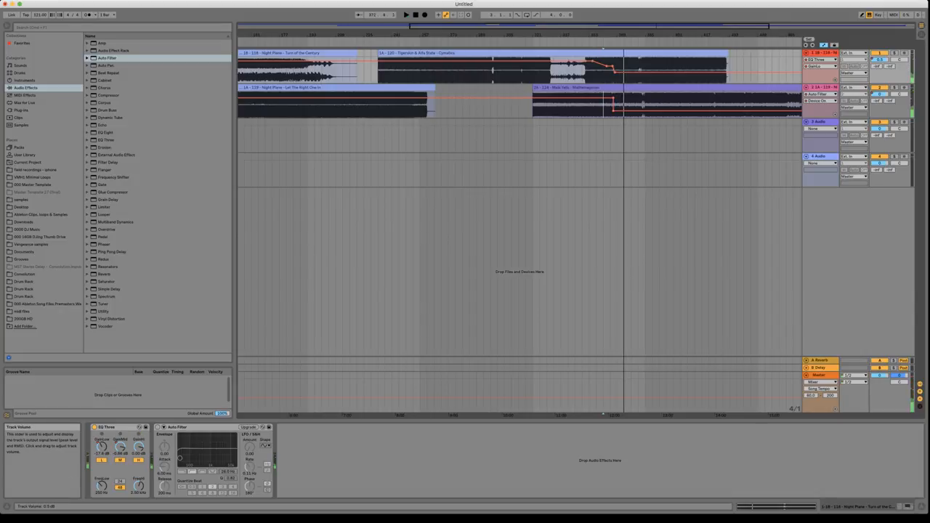
Step: Check the first track's volume automation, ramp its EQ Three low gain back up after the Cymatics clip ends, and play from bar 361
left_click(880, 59)
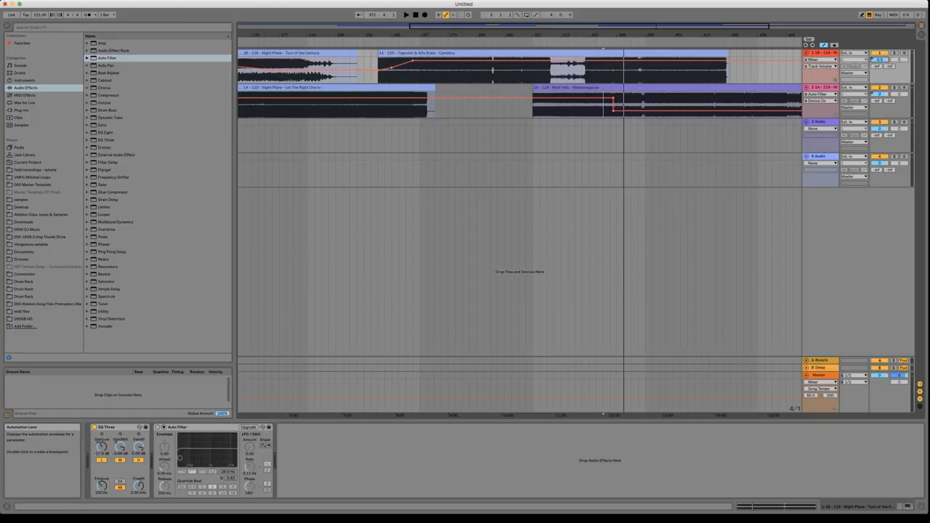
left_click(880, 60)
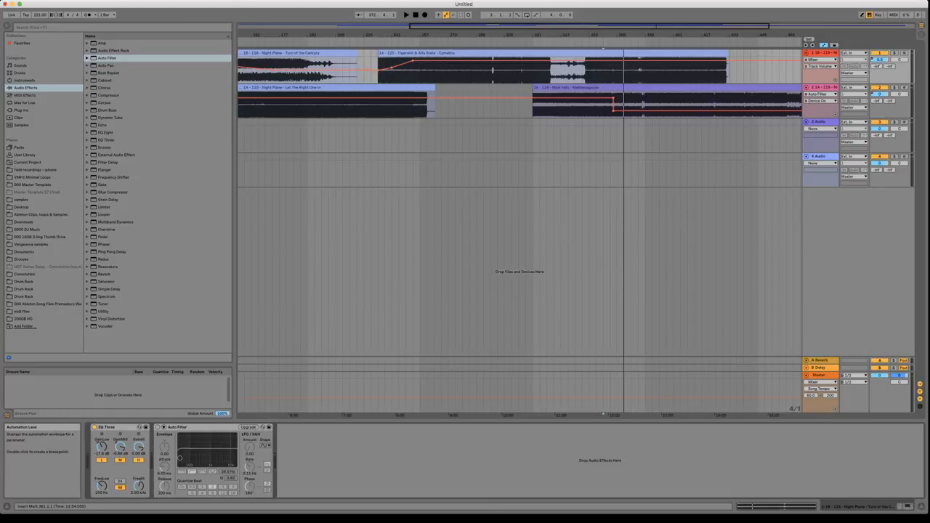
left_click(102, 447)
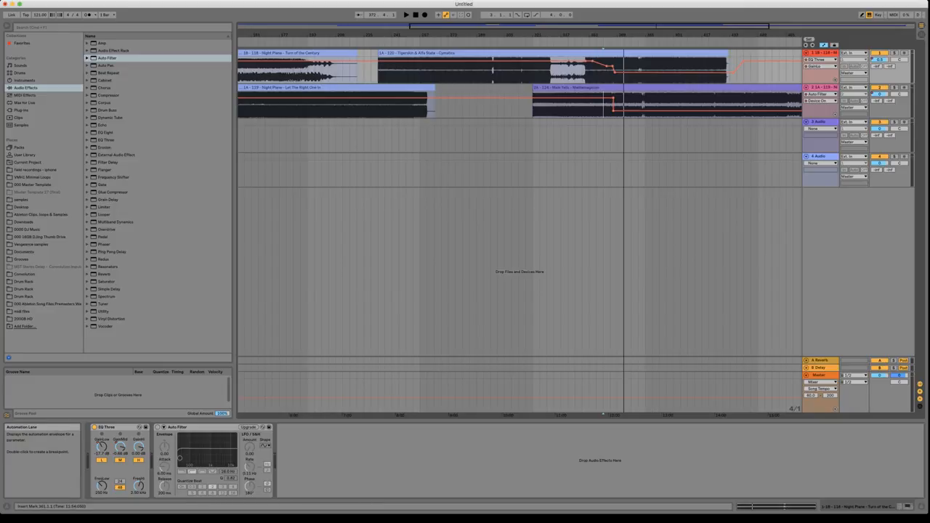
key("space")
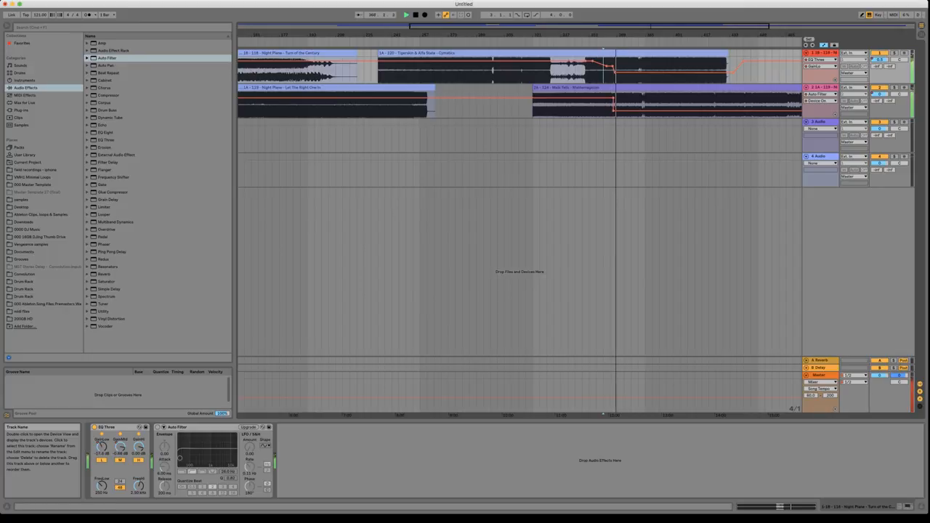
key("space")
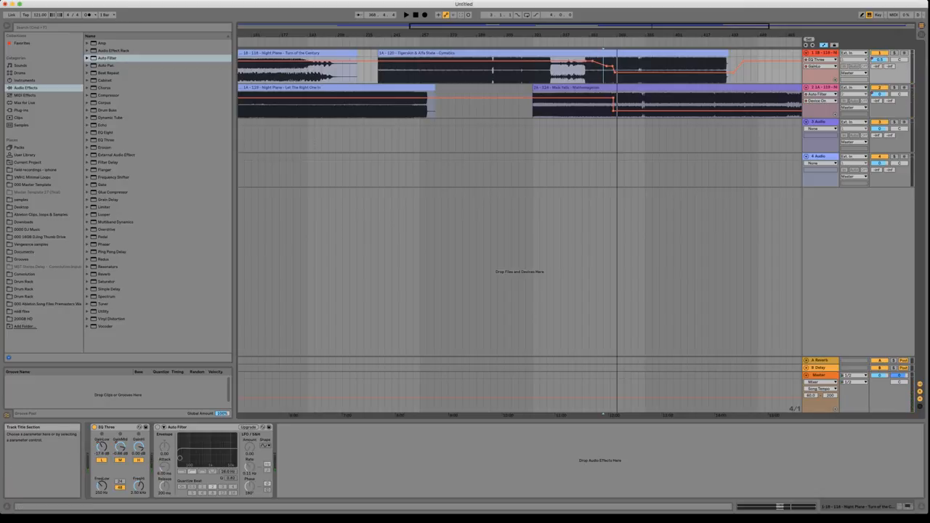
Step: Automate a slight low-gain cut on the second track's EQ Three around bar 369 and adjust its breakpoints up to about bar 389
left_click(823, 88)
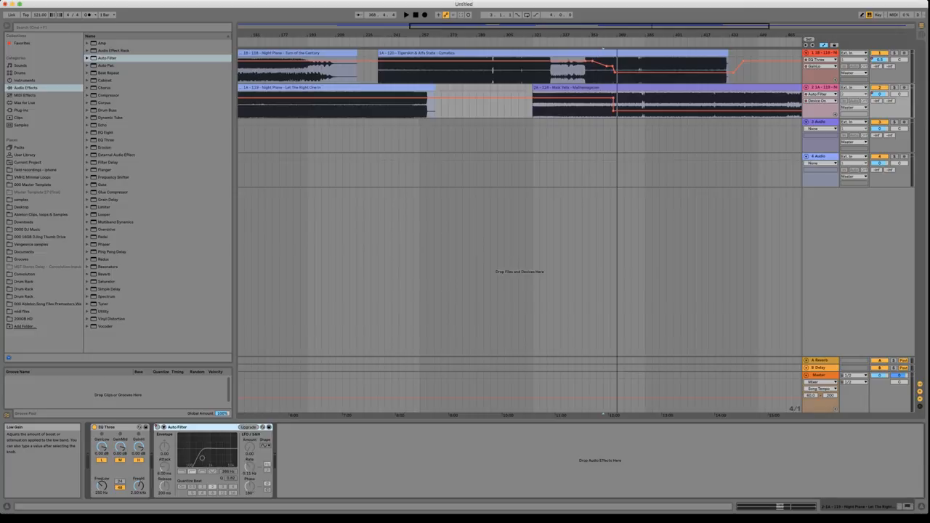
left_click_drag(102, 446, 102, 444)
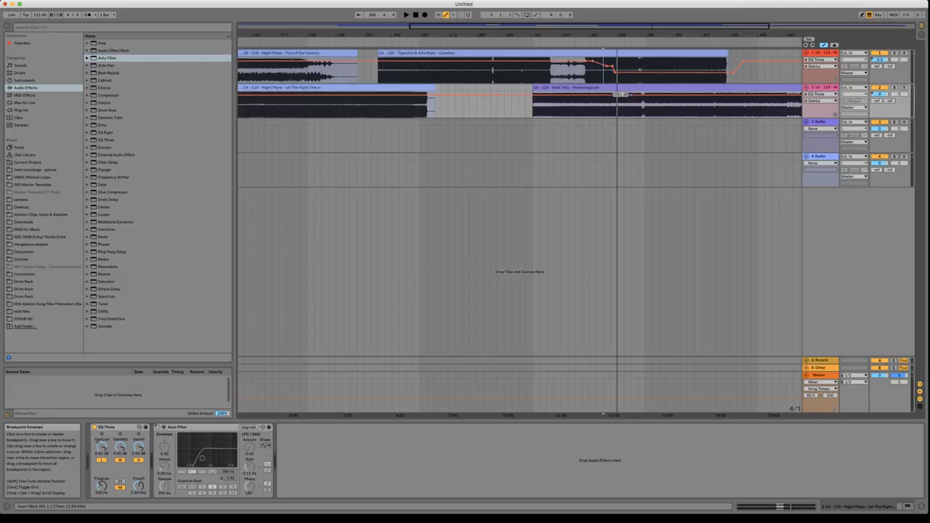
left_click_drag(605, 94, 605, 98)
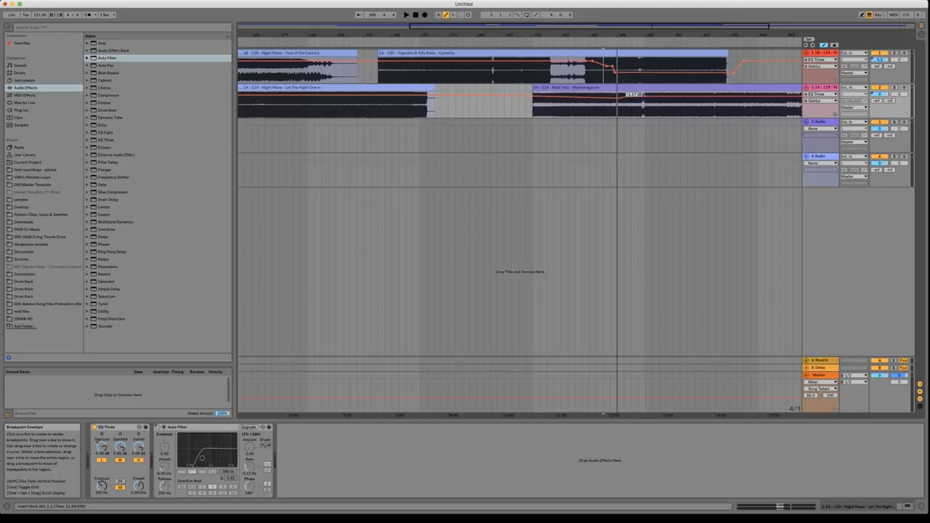
left_click(645, 102)
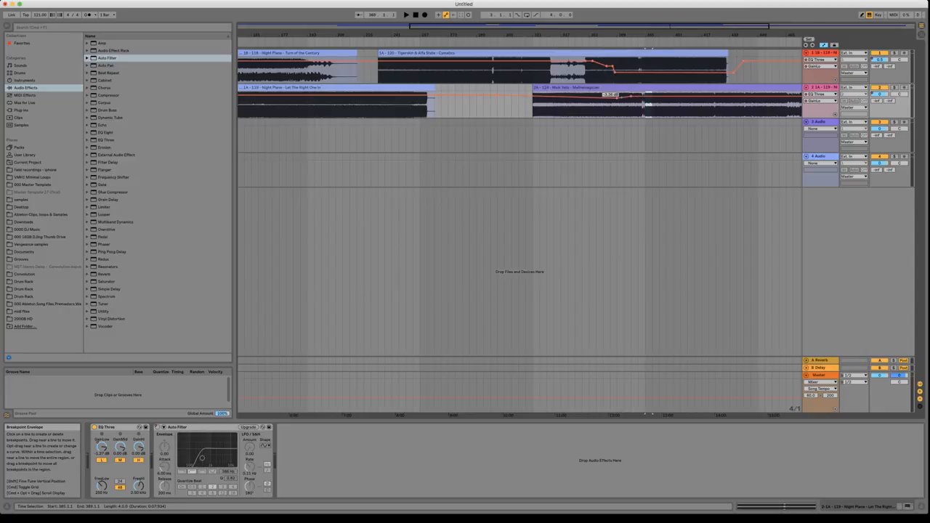
left_click_drag(630, 96, 631, 98)
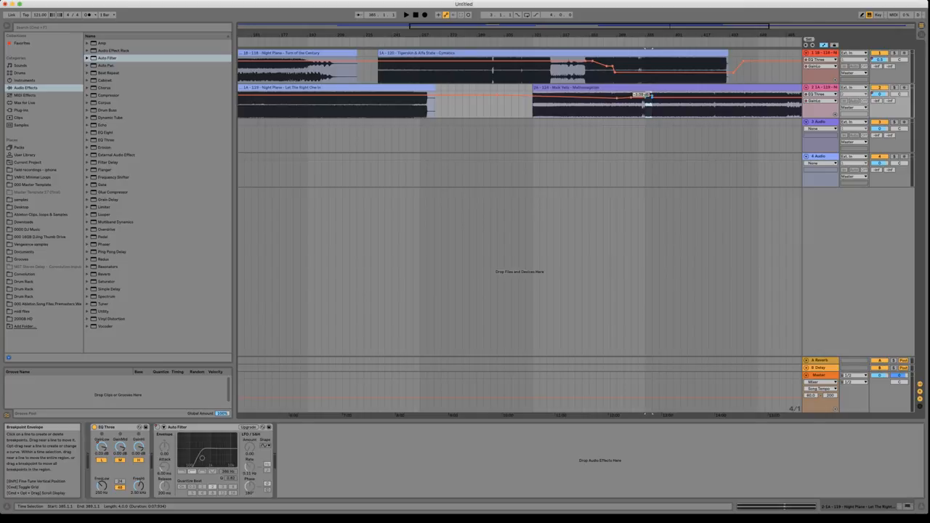
left_click(673, 134)
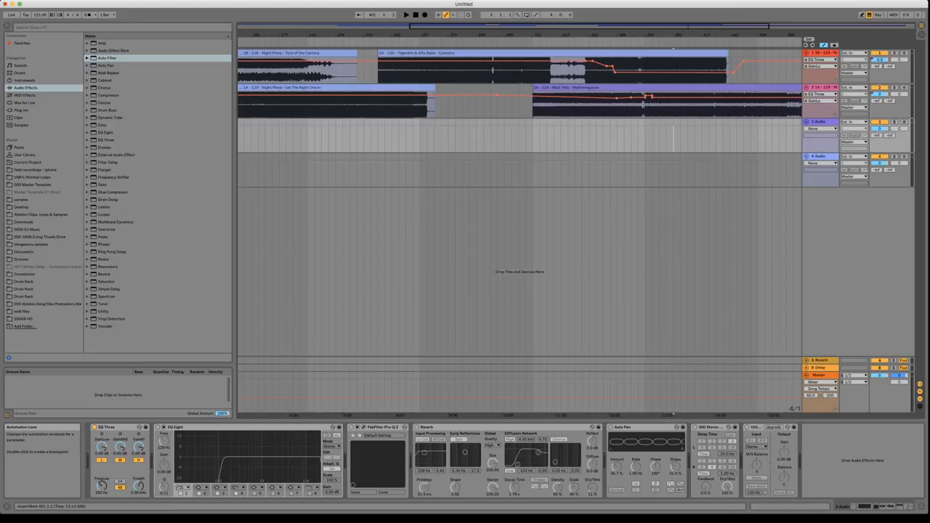
left_click(642, 96)
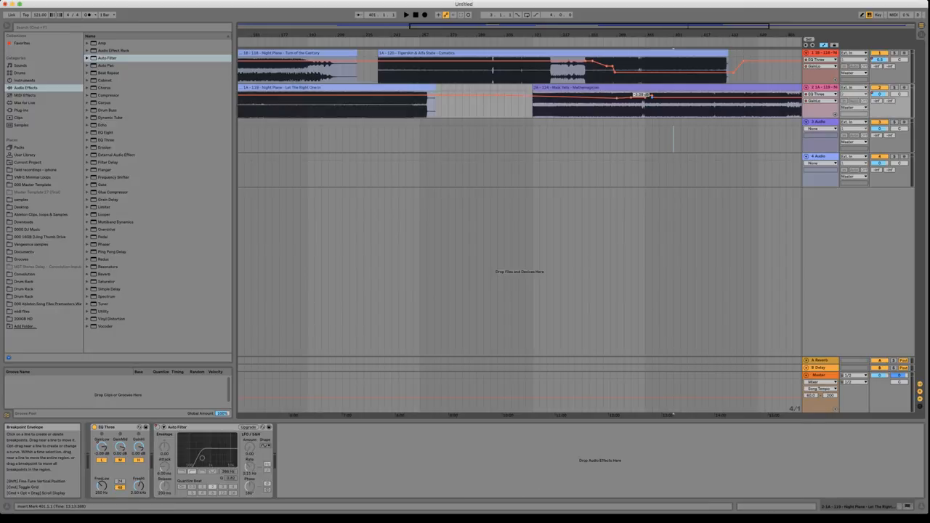
Step: Refine the second track's EQ Three low-gain automation around bars 385 to 389 and set the insert marker at bar 361
left_click_drag(652, 97, 652, 95)
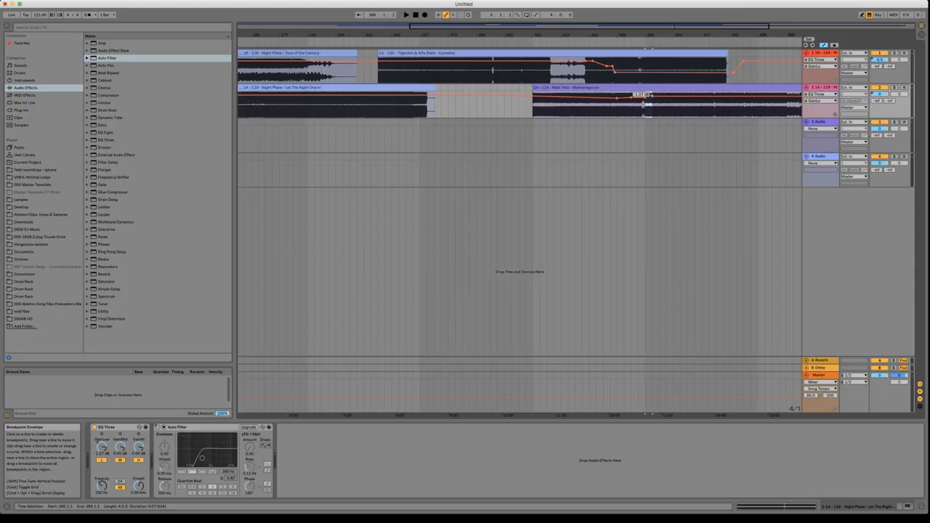
left_click(652, 95)
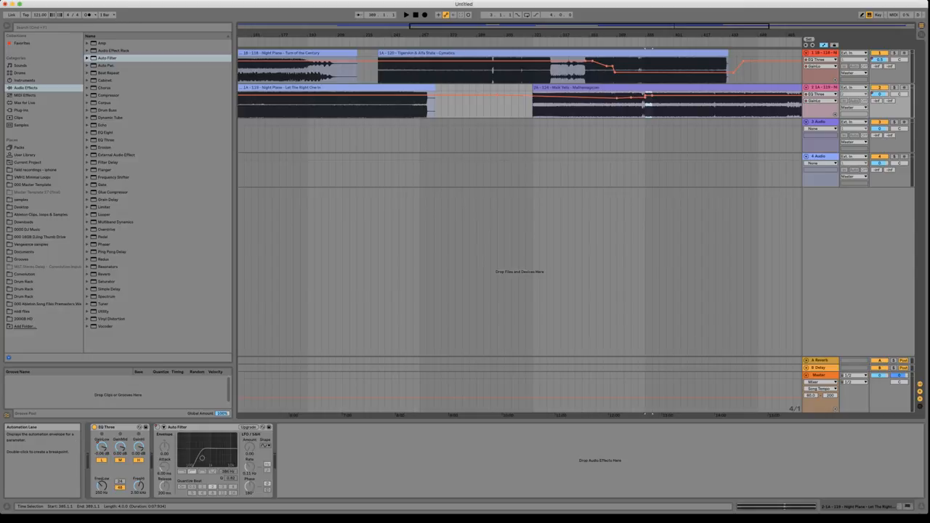
left_click(617, 102)
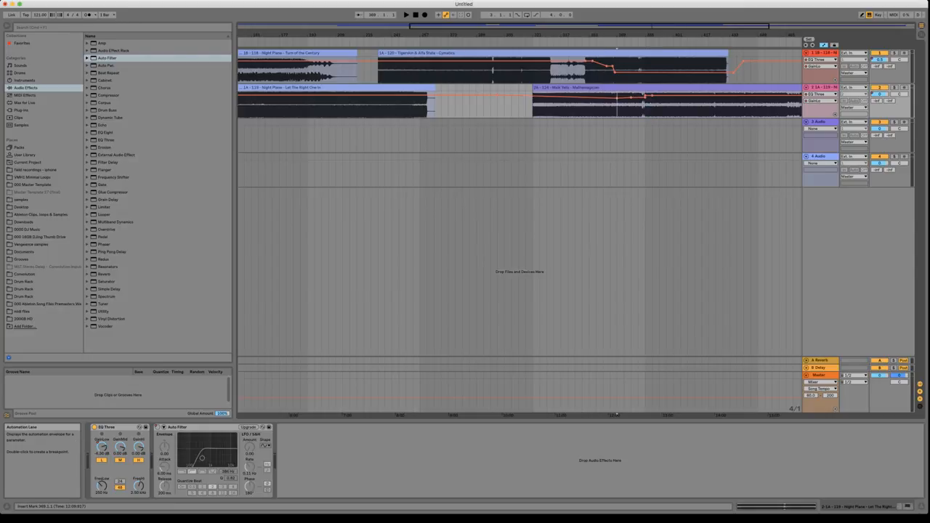
left_click(603, 101)
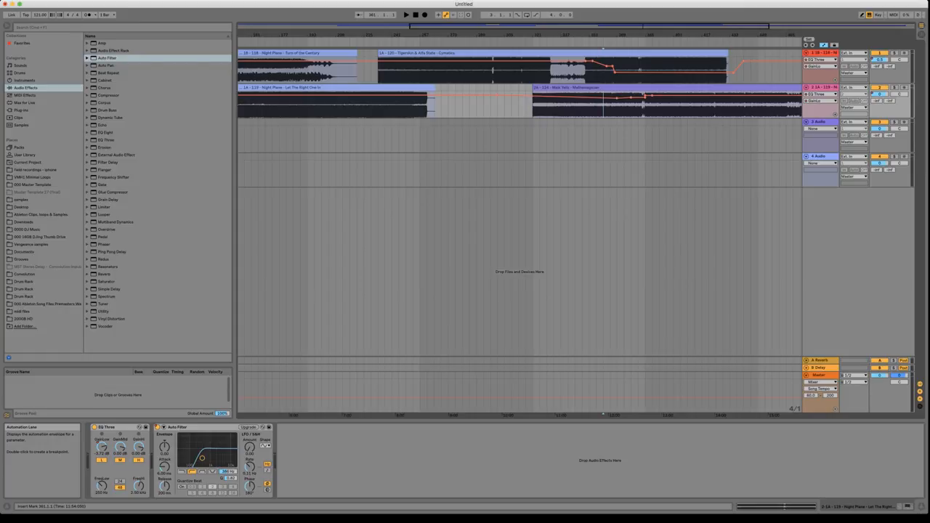
Step: Re-enable automation, lower the second track's volume slightly from bar 353 with a ramp back up by about bar 377, and play from bar 345
left_click(879, 94)
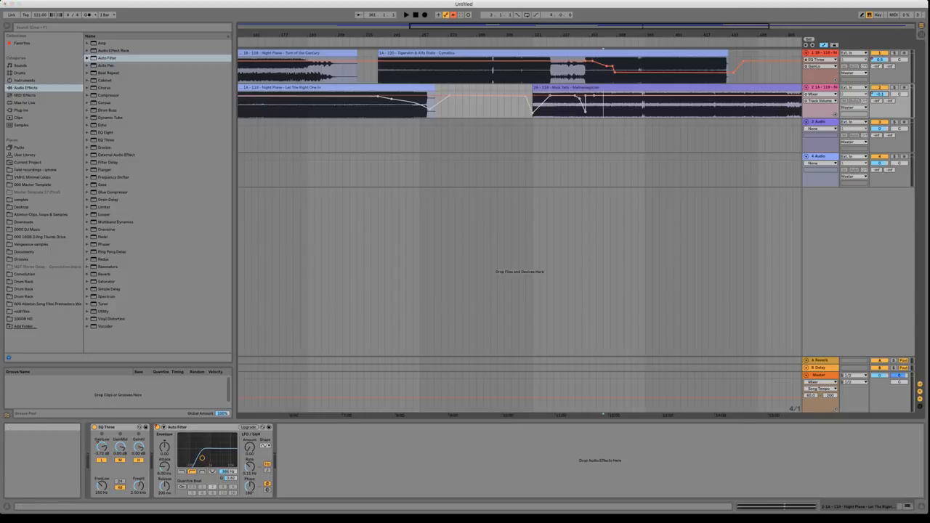
left_click(453, 15)
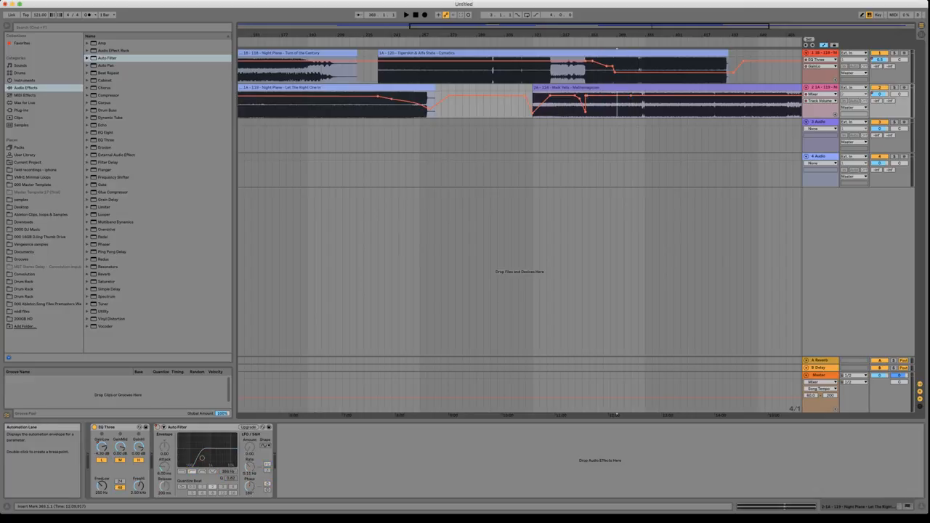
left_click_drag(618, 101, 588, 101)
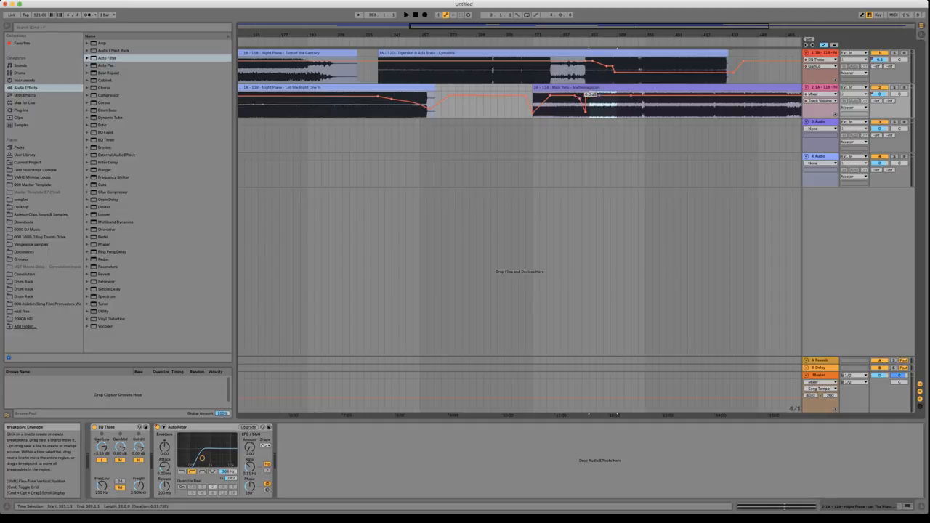
left_click_drag(589, 94, 588, 98)
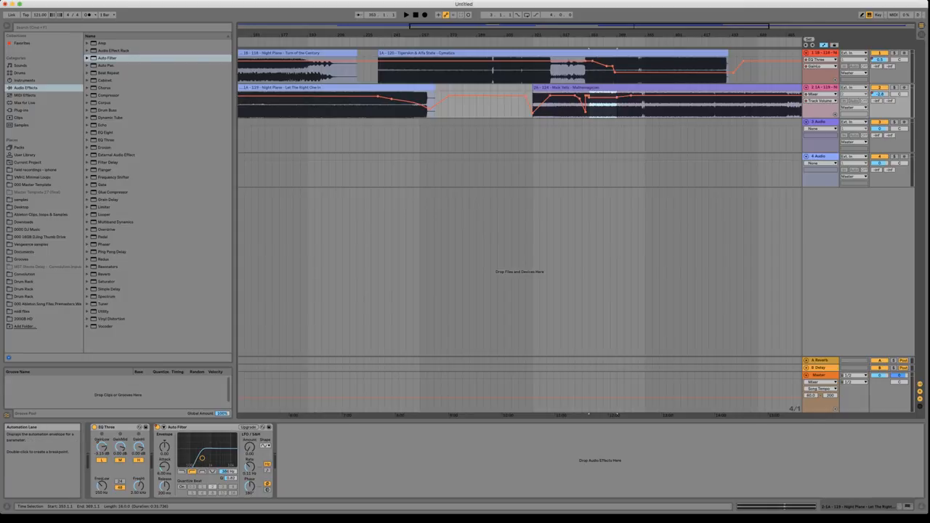
left_click(574, 102)
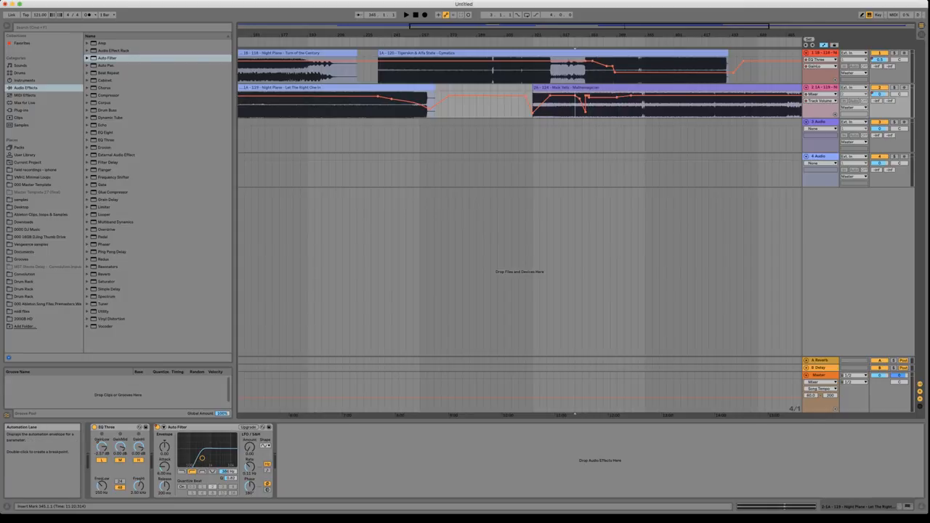
key("space")
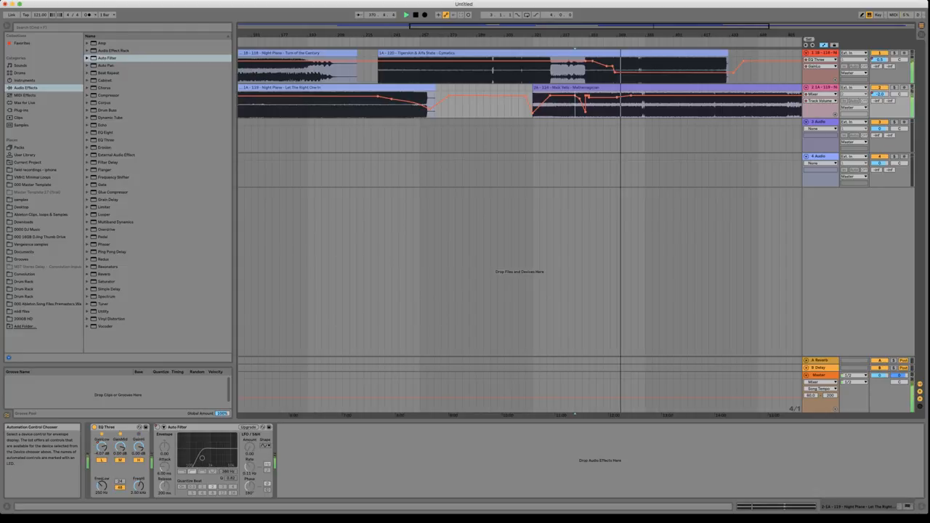
Step: Automate a gradual mid-gain cut on the first track's EQ Three from about bar 371 toward the end of the Cymatics clip during playback
left_click(820, 73)
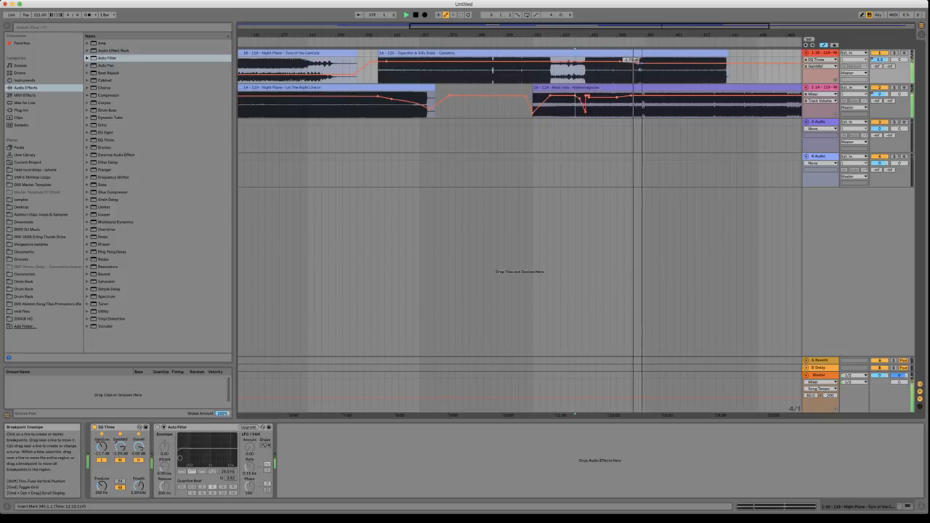
left_click_drag(640, 64, 640, 65)
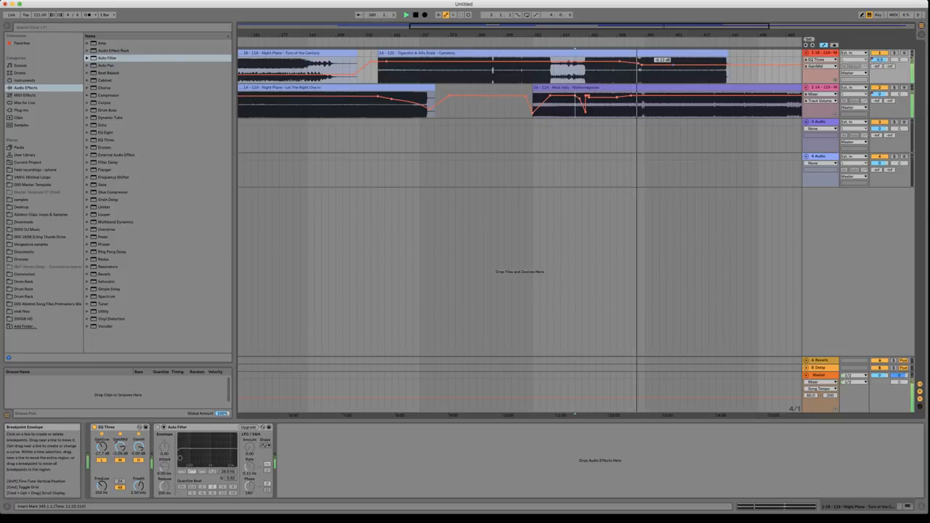
left_click_drag(640, 65, 640, 69)
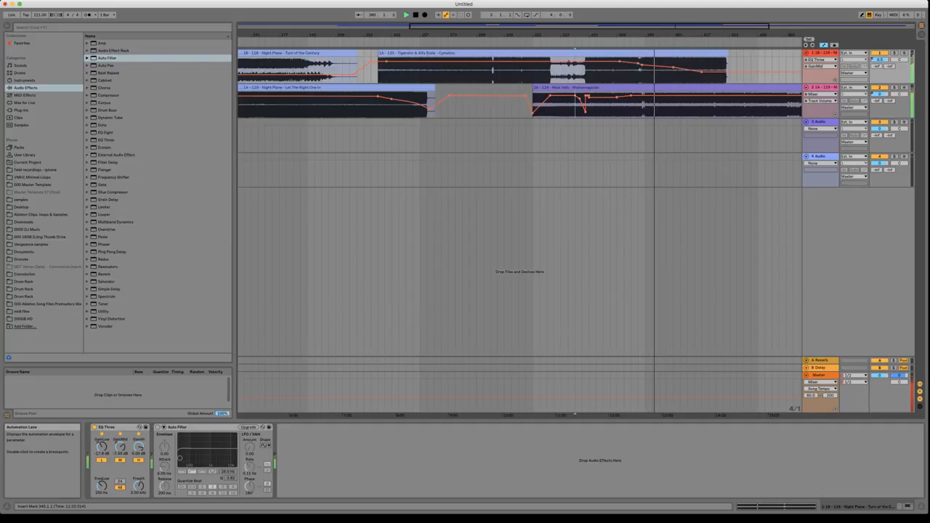
Step: Fade the first track's volume automation in a curve to about -7.6 dB at the Cymatics clip's end and raise it again after the clip
left_click(879, 59)
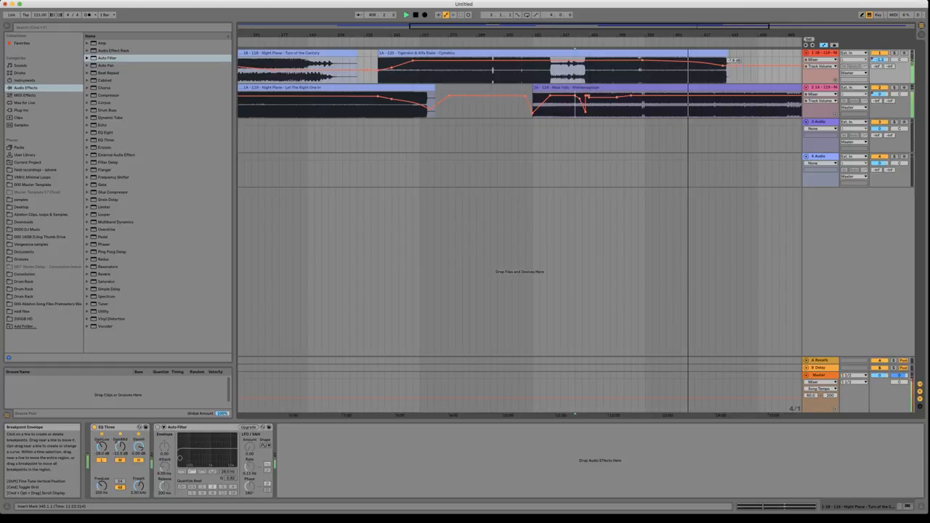
left_click(745, 66)
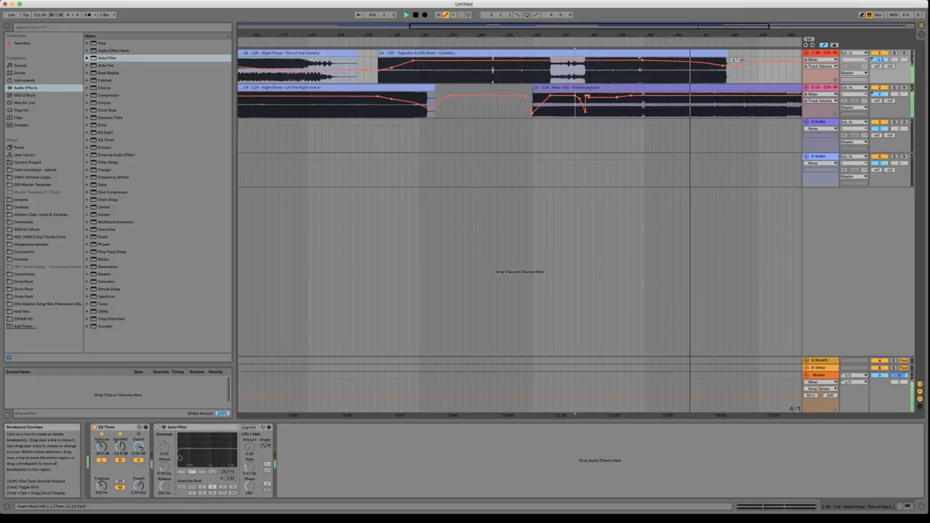
left_click_drag(699, 35, 699, 17)
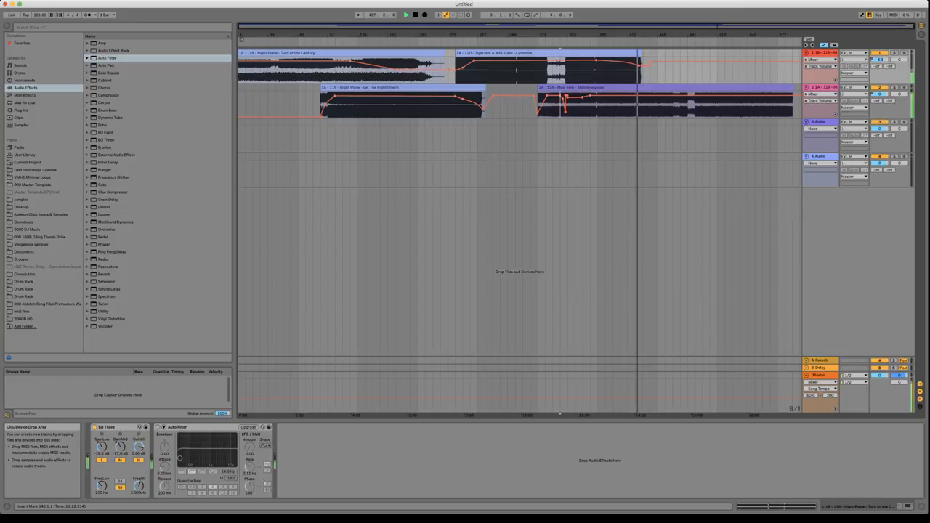
left_click_drag(637, 35, 637, 59)
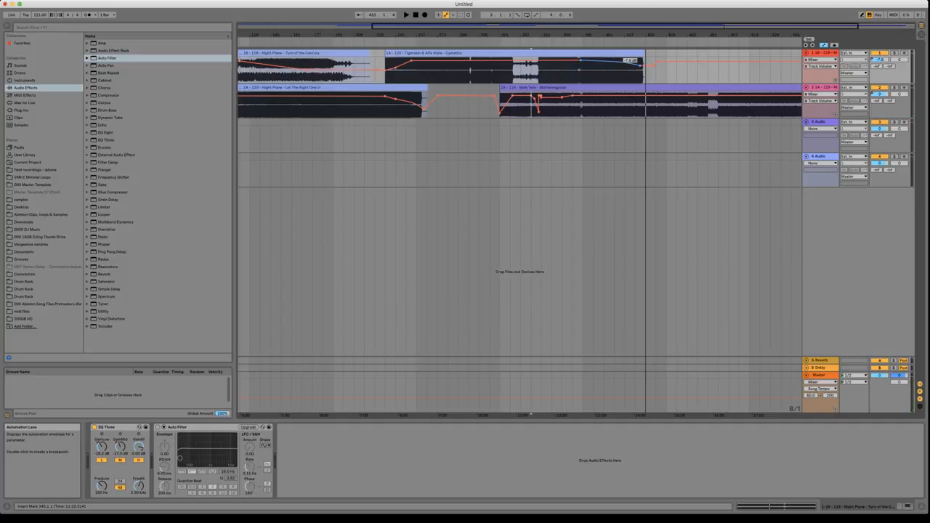
left_click_drag(680, 35, 609, 47)
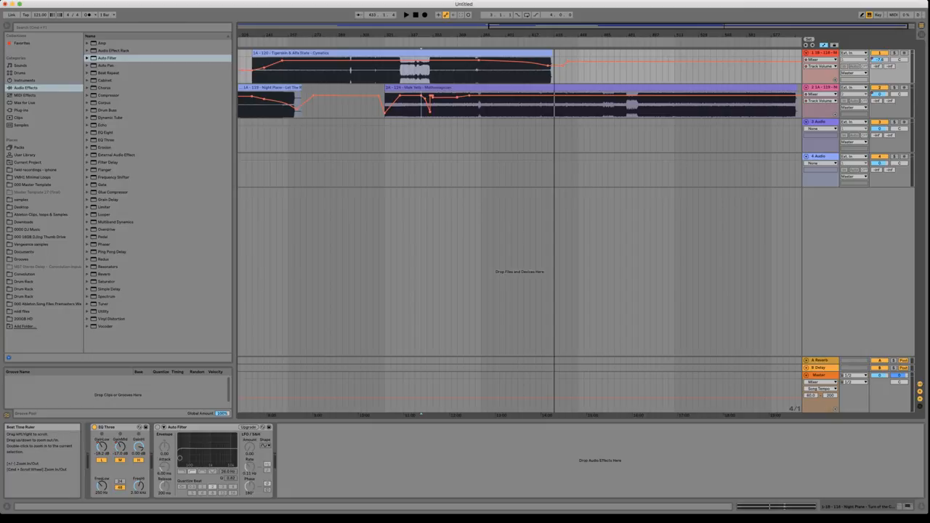
left_click_drag(609, 35, 609, 16)
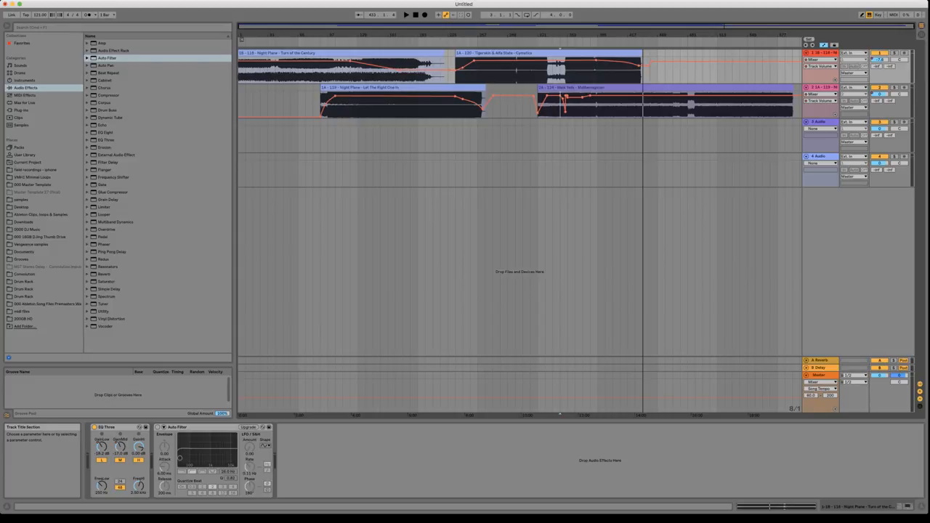
Step: Review the device chains on the first three audio tracks and on the Reverb and Delay return tracks
left_click(290, 53)
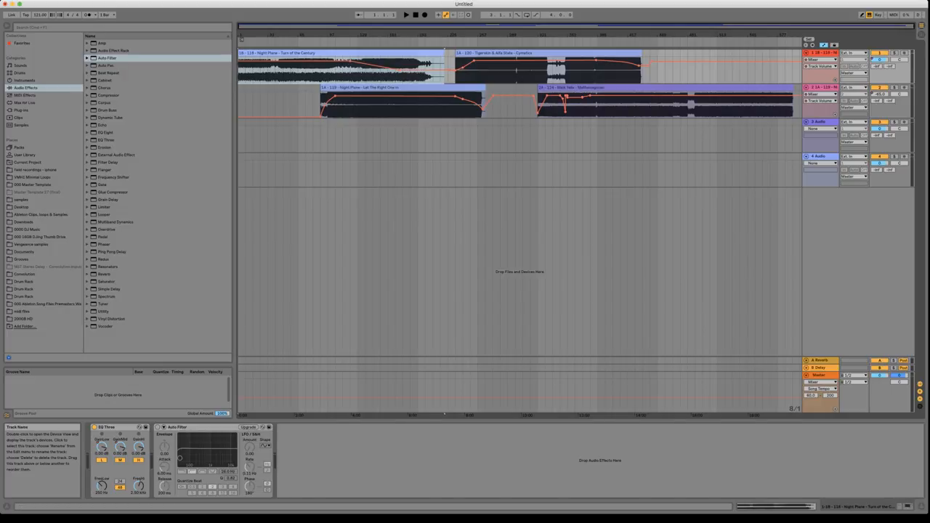
left_click(819, 122)
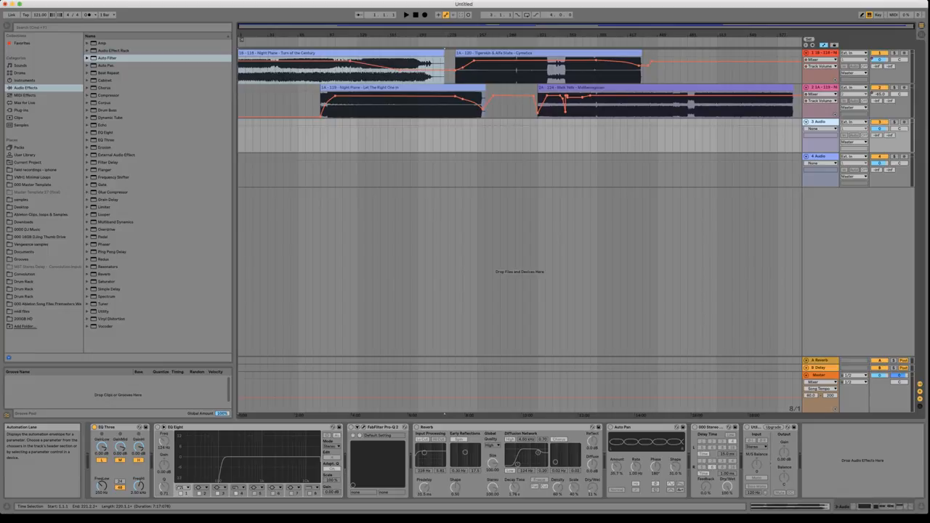
left_click_drag(694, 35, 694, 35)
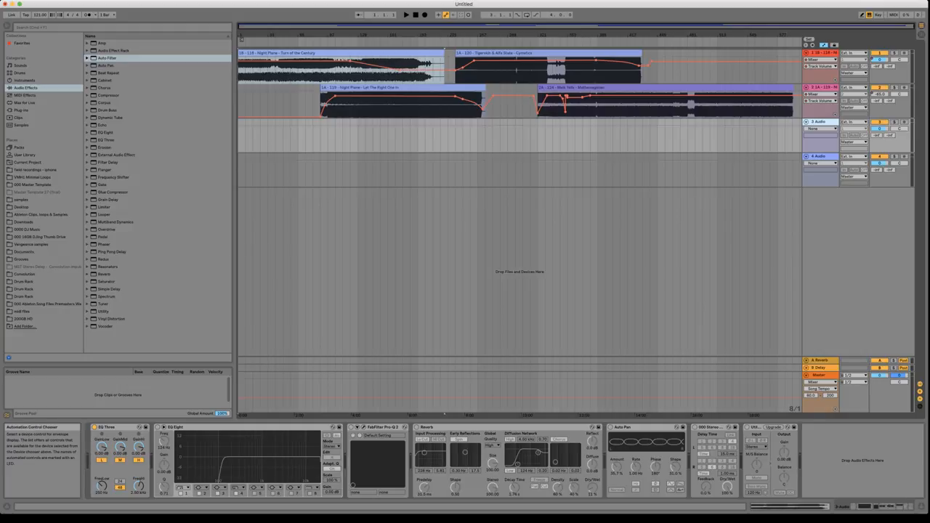
left_click(823, 54)
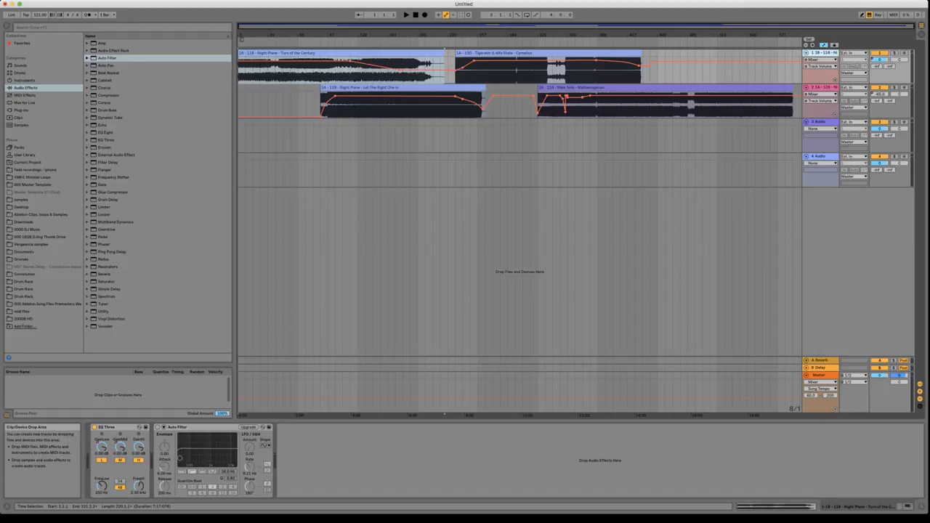
left_click(820, 52)
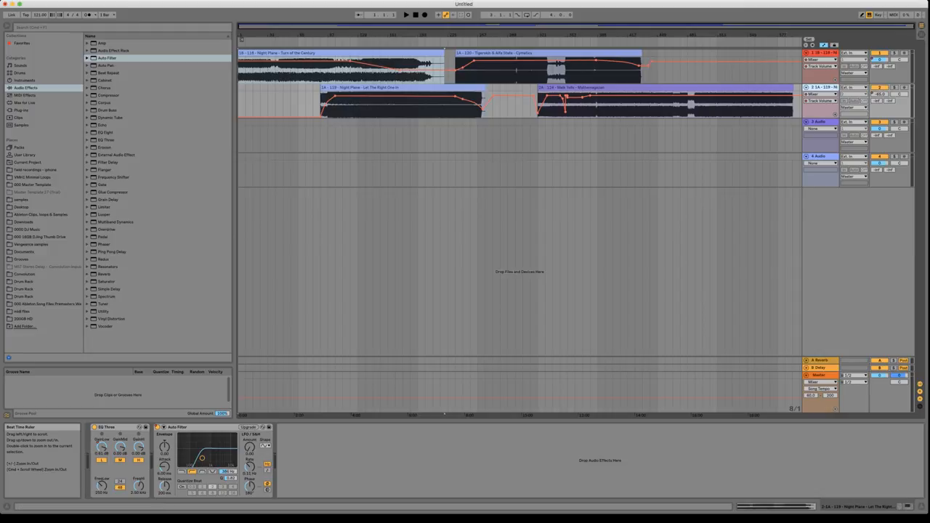
left_click(820, 361)
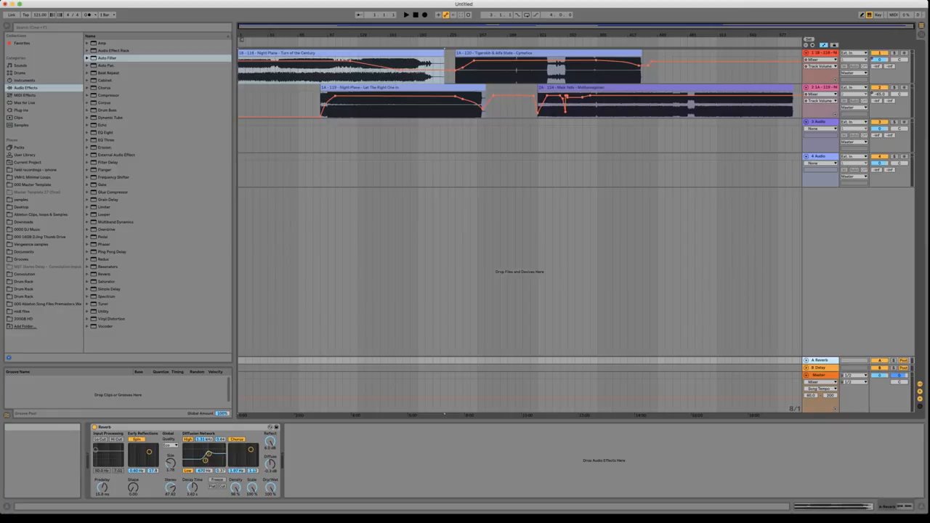
left_click(820, 368)
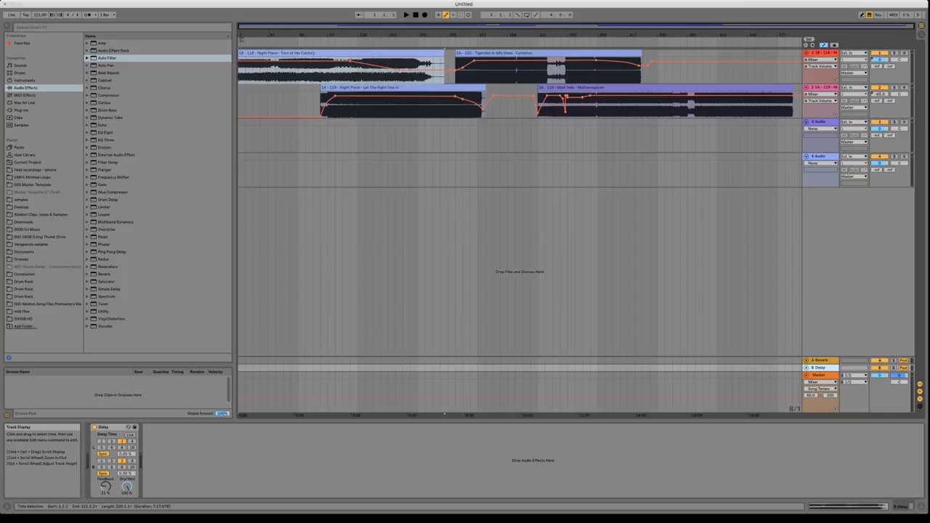
Step: Save the Live Set under a new name
key("Return")
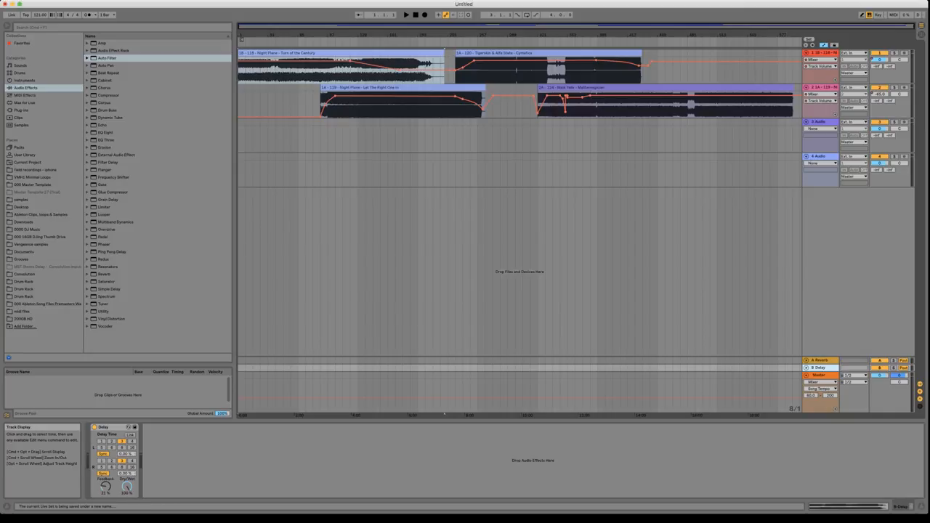